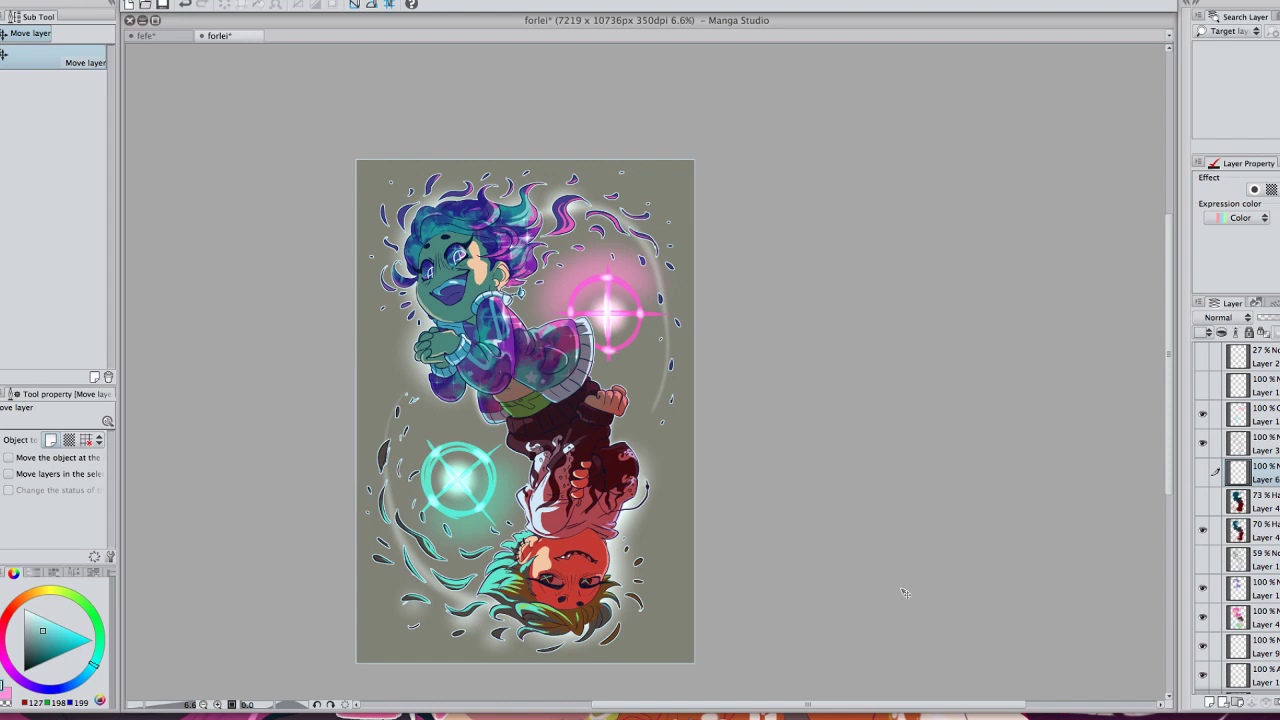
Step: Toggle the Overlay glow and line art layers for comparison, and hide the shading, galaxy texture and flat colour layers
click(1203, 417)
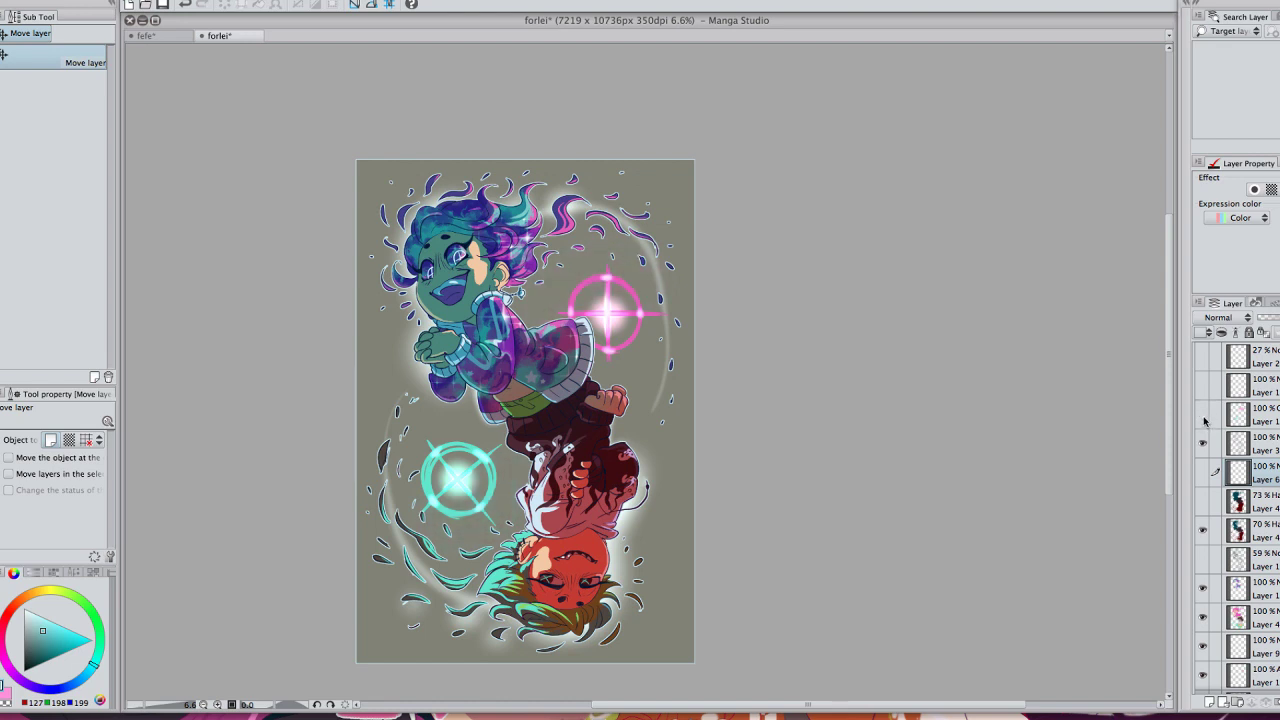
click(1203, 421)
click(1203, 421)
click(1203, 445)
click(1203, 445)
click(1203, 588)
click(1203, 617)
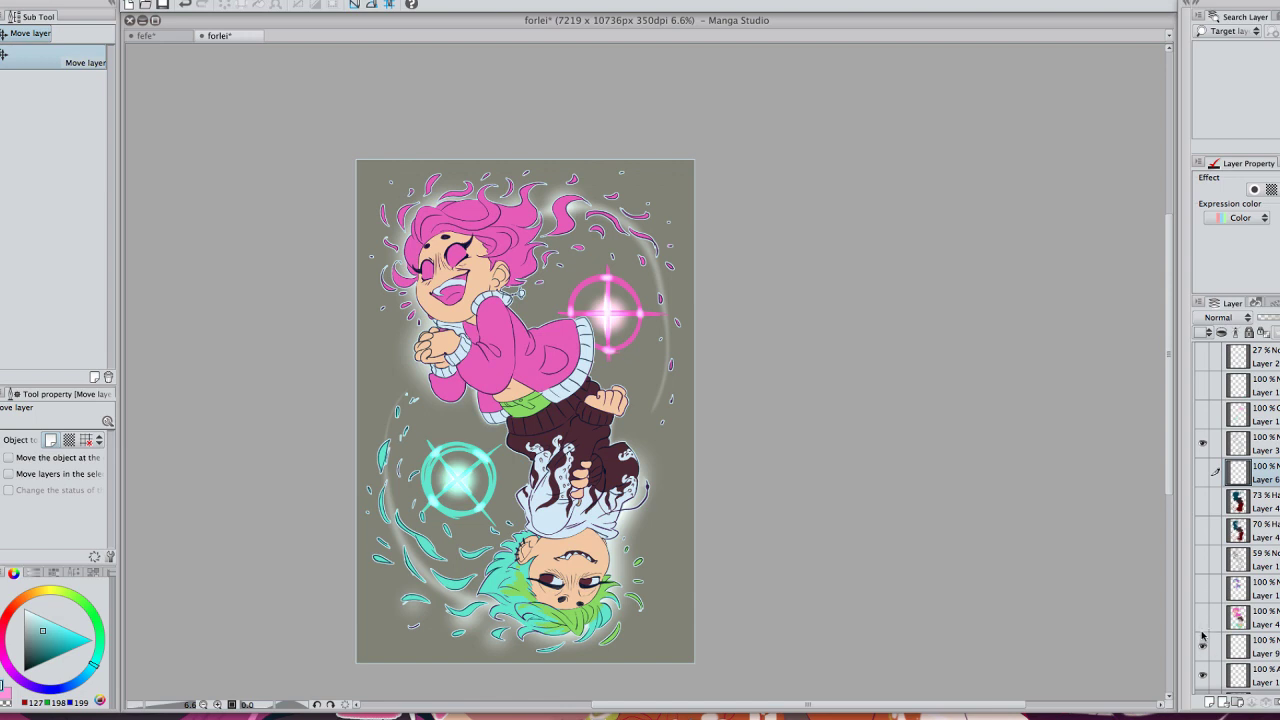
Step: Hide the pale silhouette, target symbol and glow layers beneath the flats, leaving the line art over the plain background
scroll(1220, 600, down, 3)
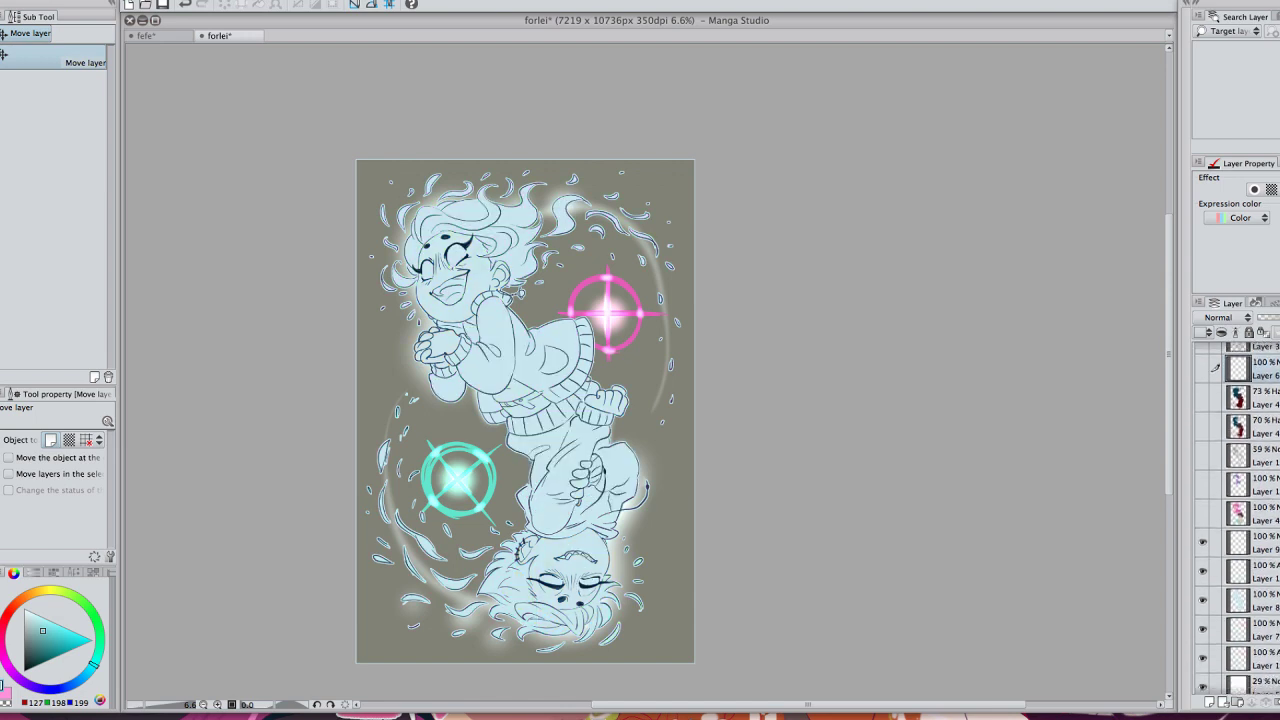
scroll(1220, 600, up, 1)
click(1203, 624)
click(1203, 591)
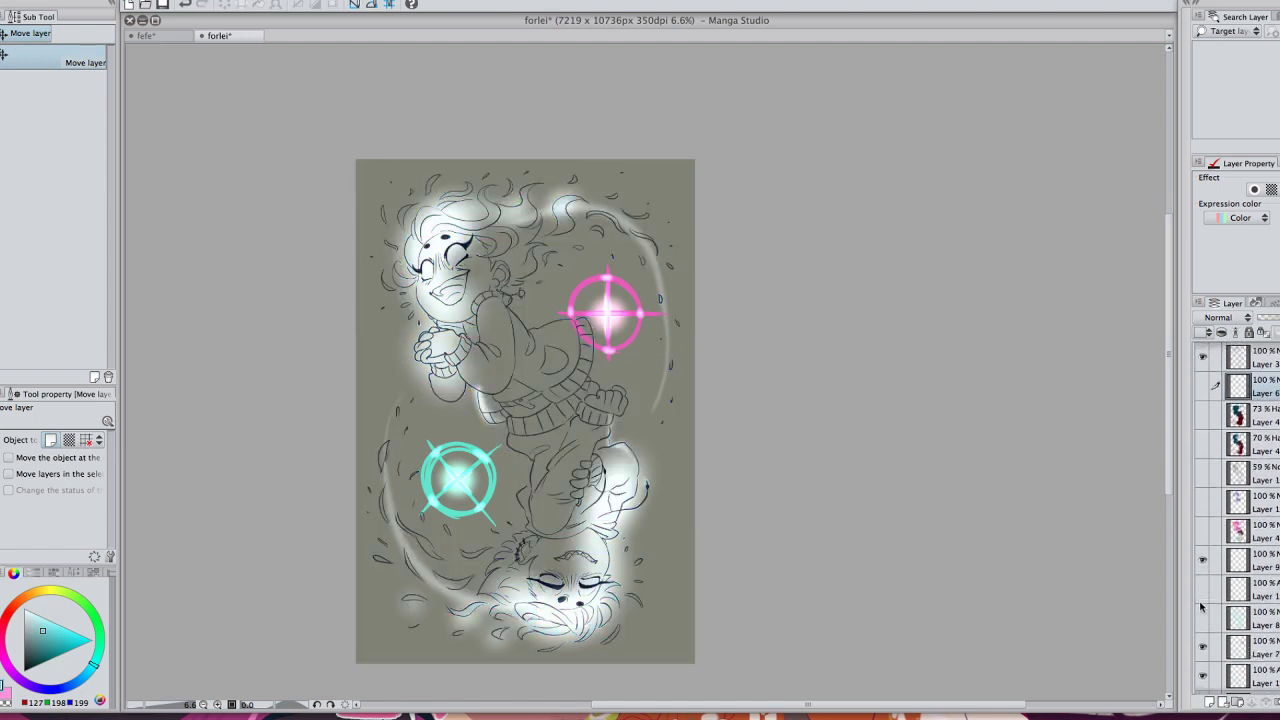
click(1203, 559)
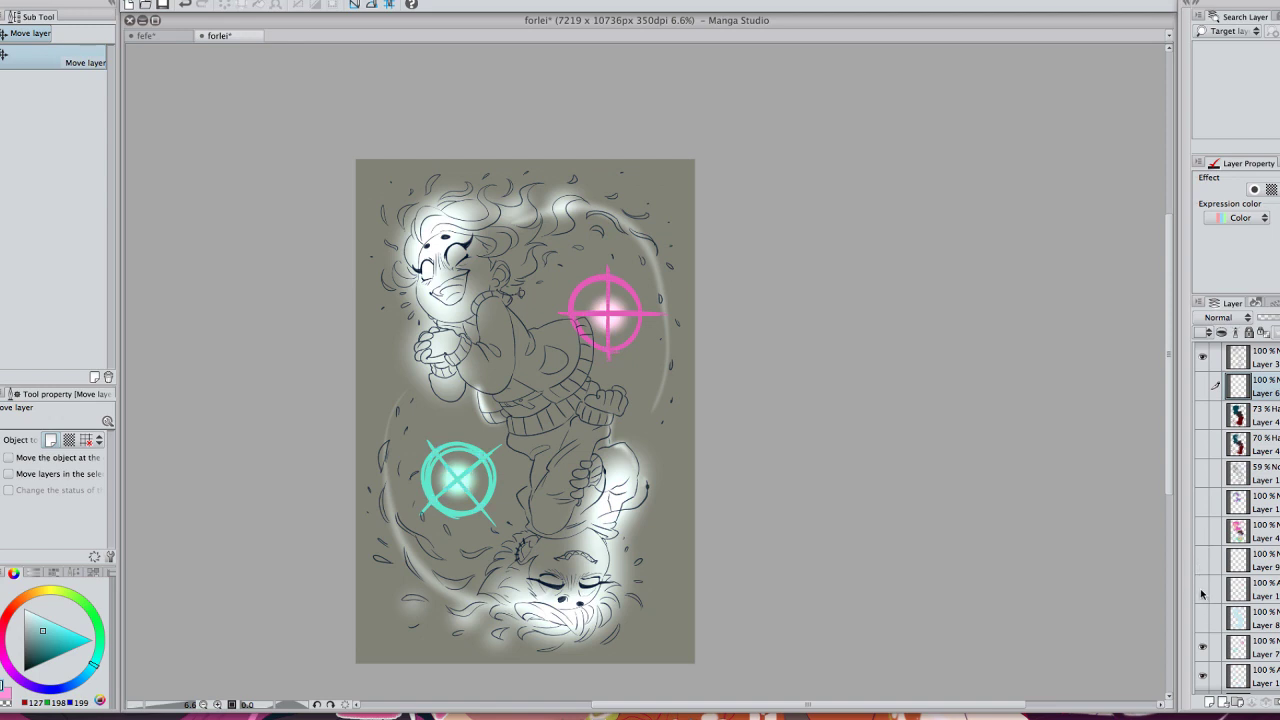
scroll(1220, 600, down, 2)
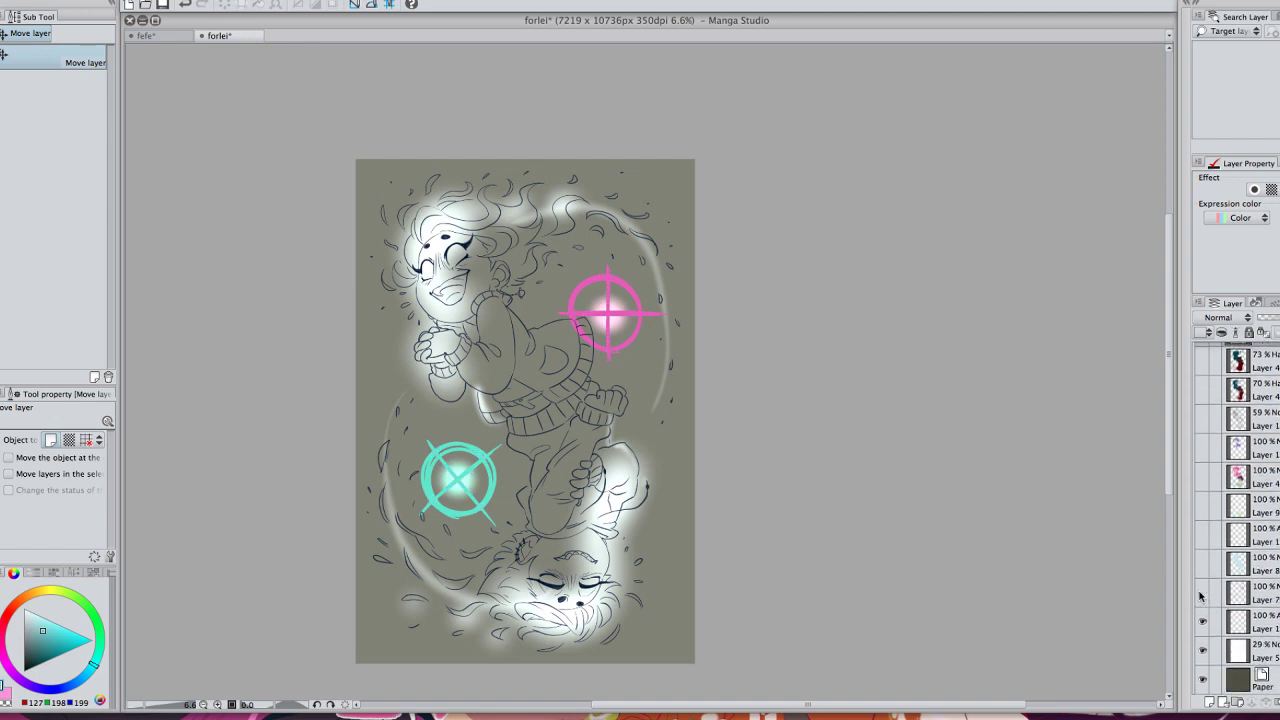
click(1203, 591)
click(1203, 623)
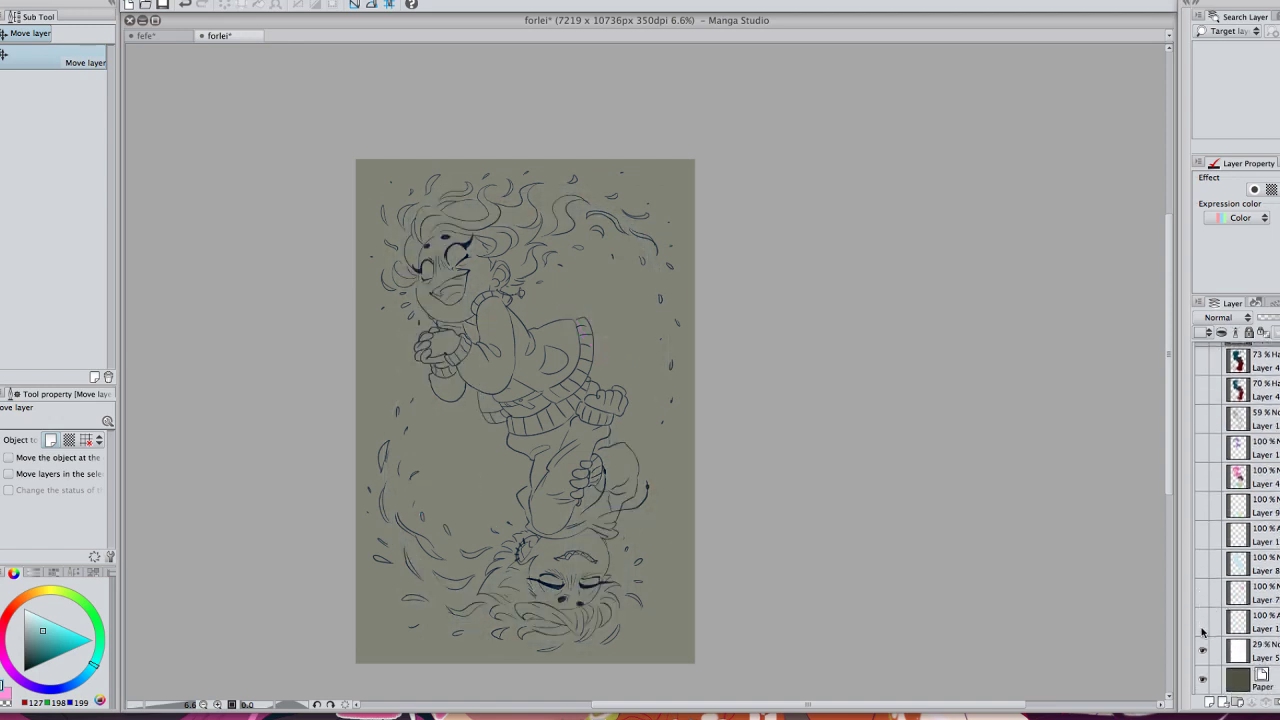
Step: Hide the line art layer, then preview the signature, Overlay glow and line art layers one at a time
scroll(1203, 540, up, 5)
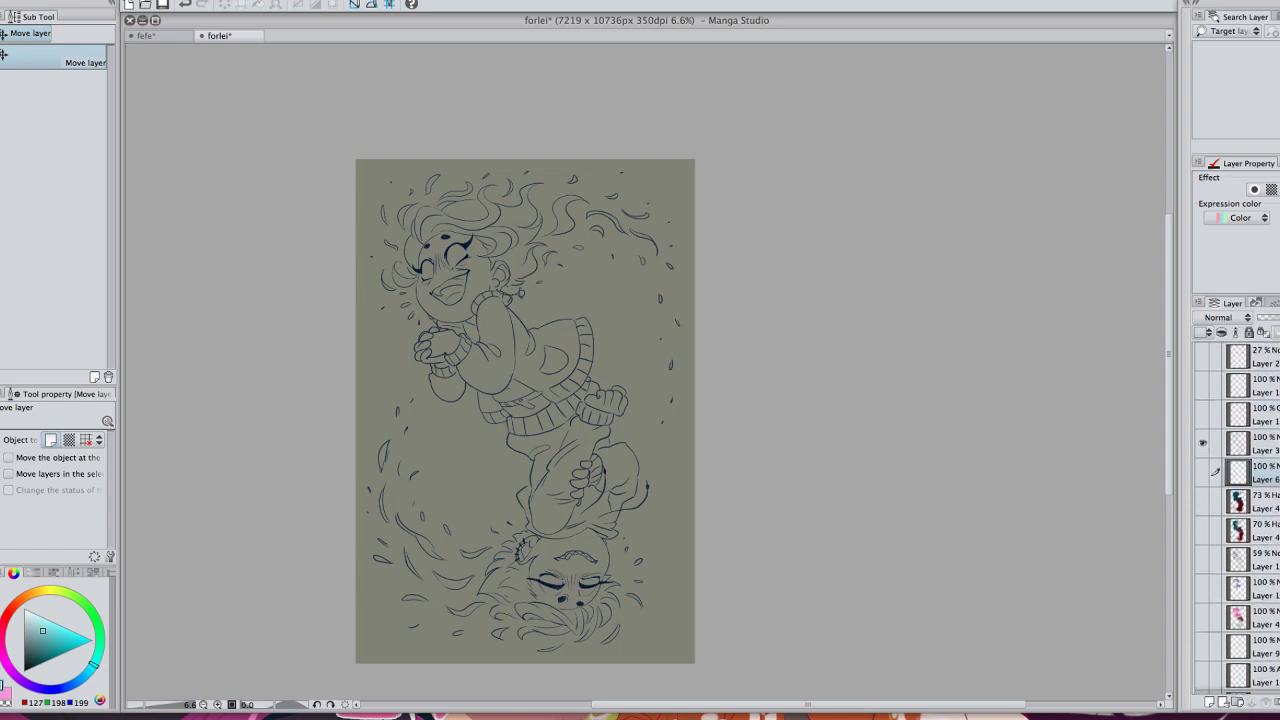
click(1203, 444)
click(1203, 386)
click(1203, 388)
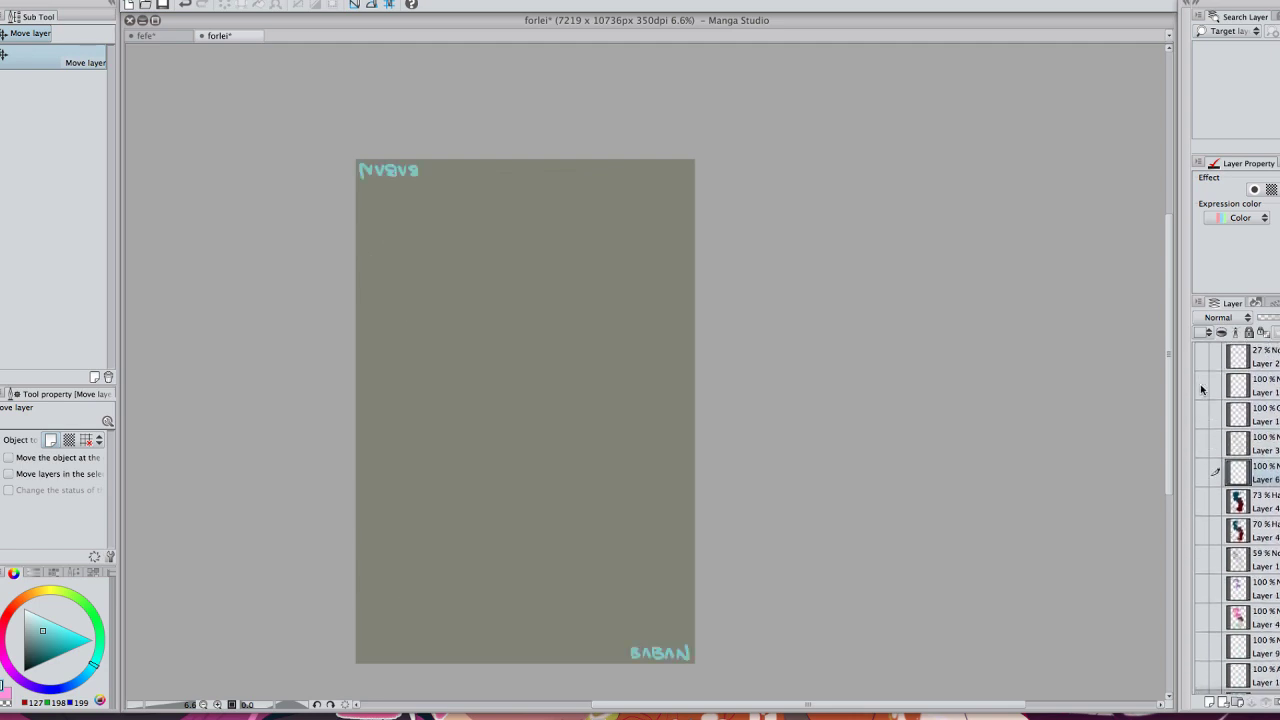
click(1203, 417)
click(1202, 420)
click(1202, 420)
click(1203, 446)
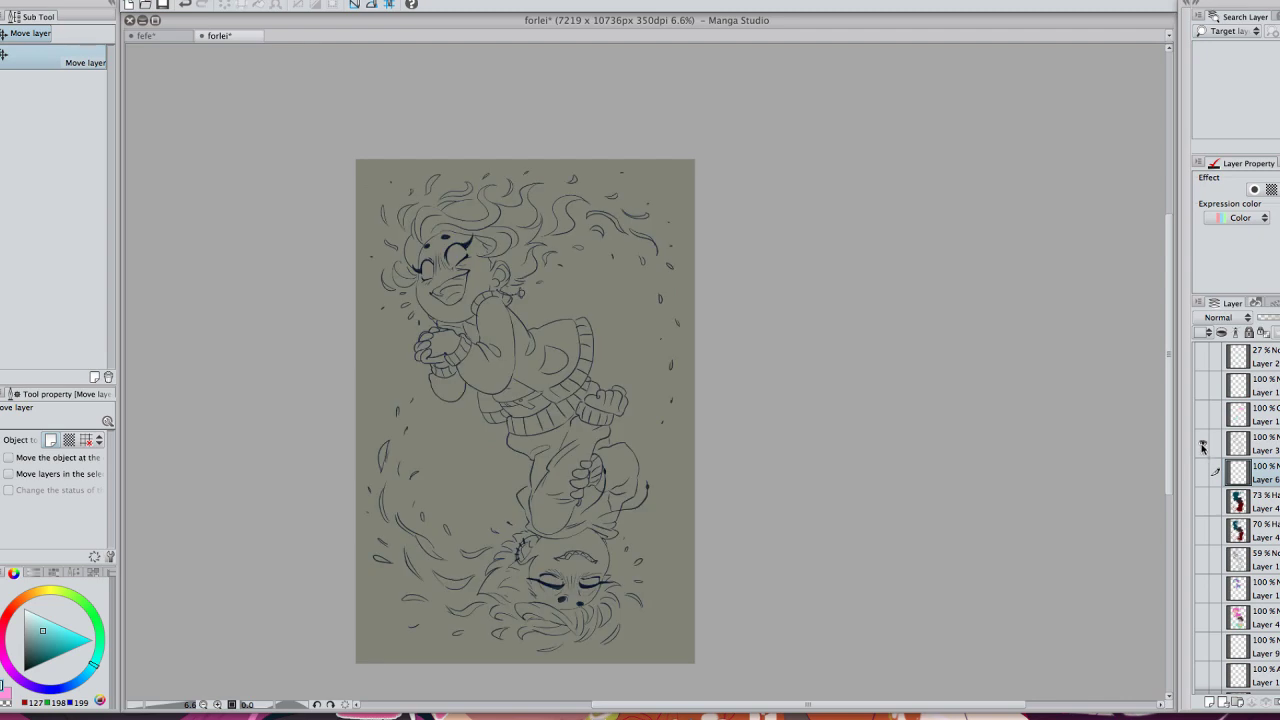
click(1203, 447)
Step: Preview the 59% pencil sketch layer and the pink and green Overlay glow layer separately
scroll(1258, 578, down, 3)
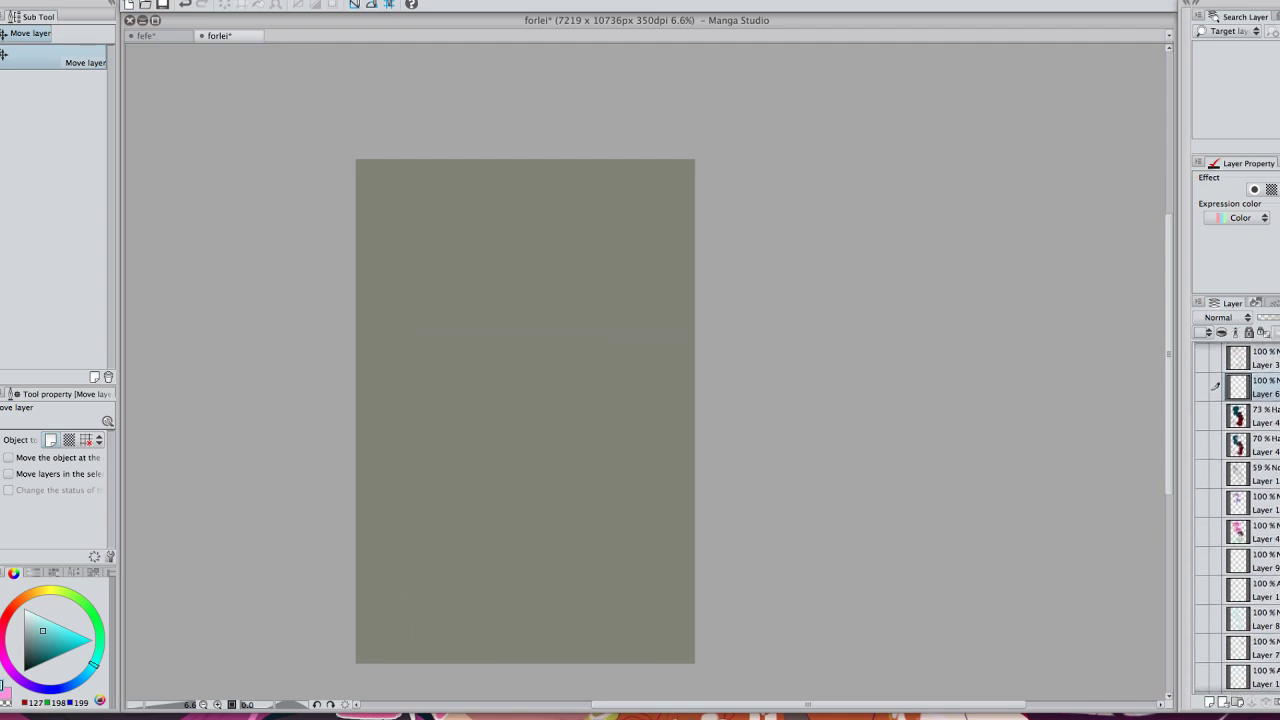
click(1202, 474)
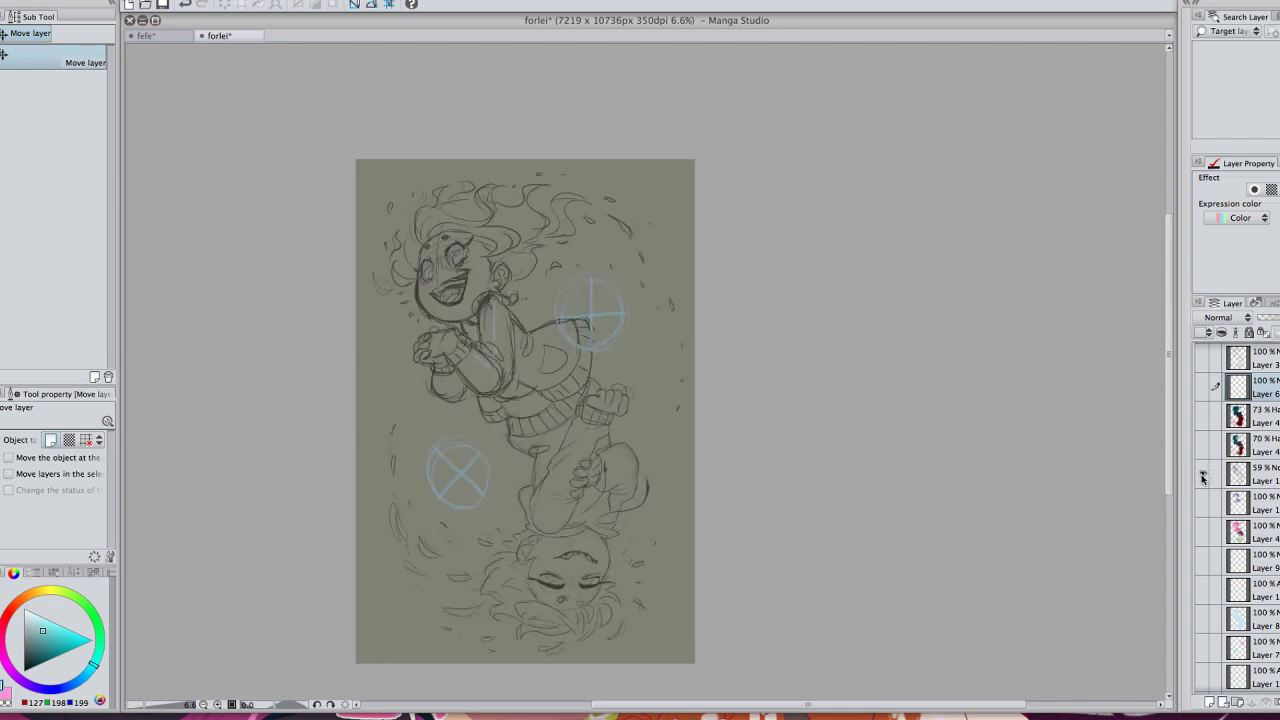
scroll(1202, 477, up, 3)
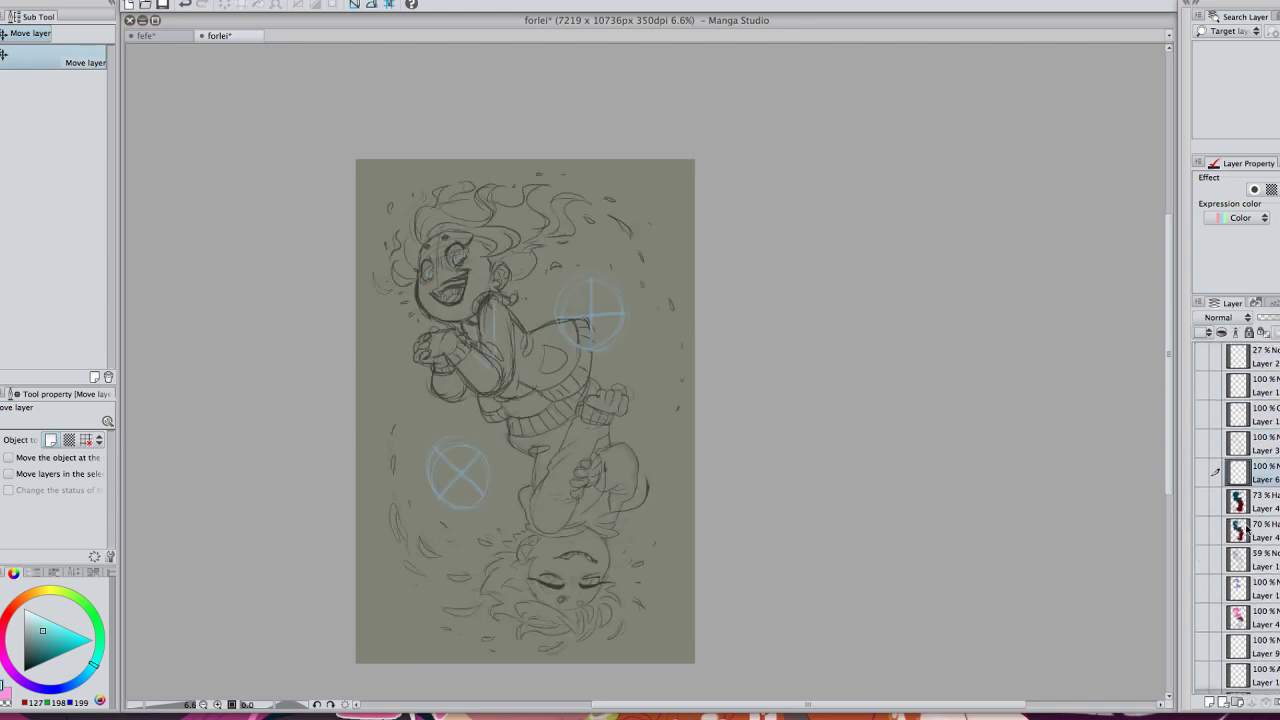
key(super+z)
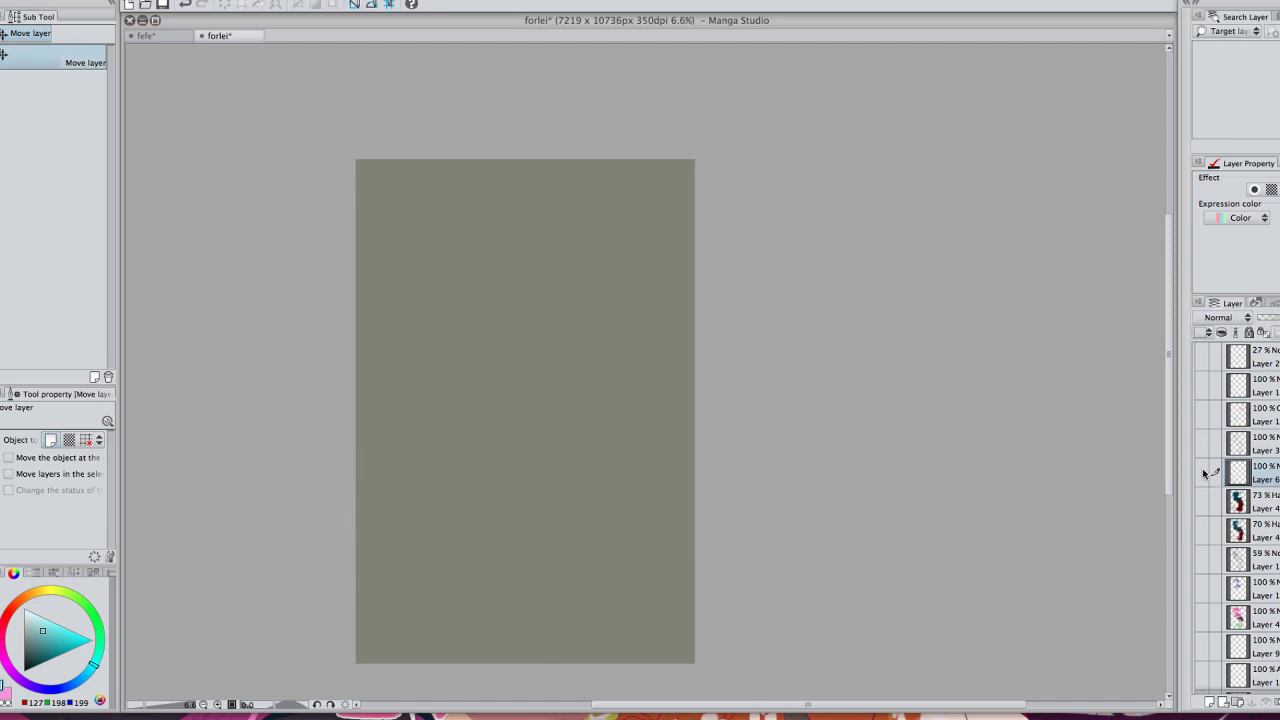
click(1201, 410)
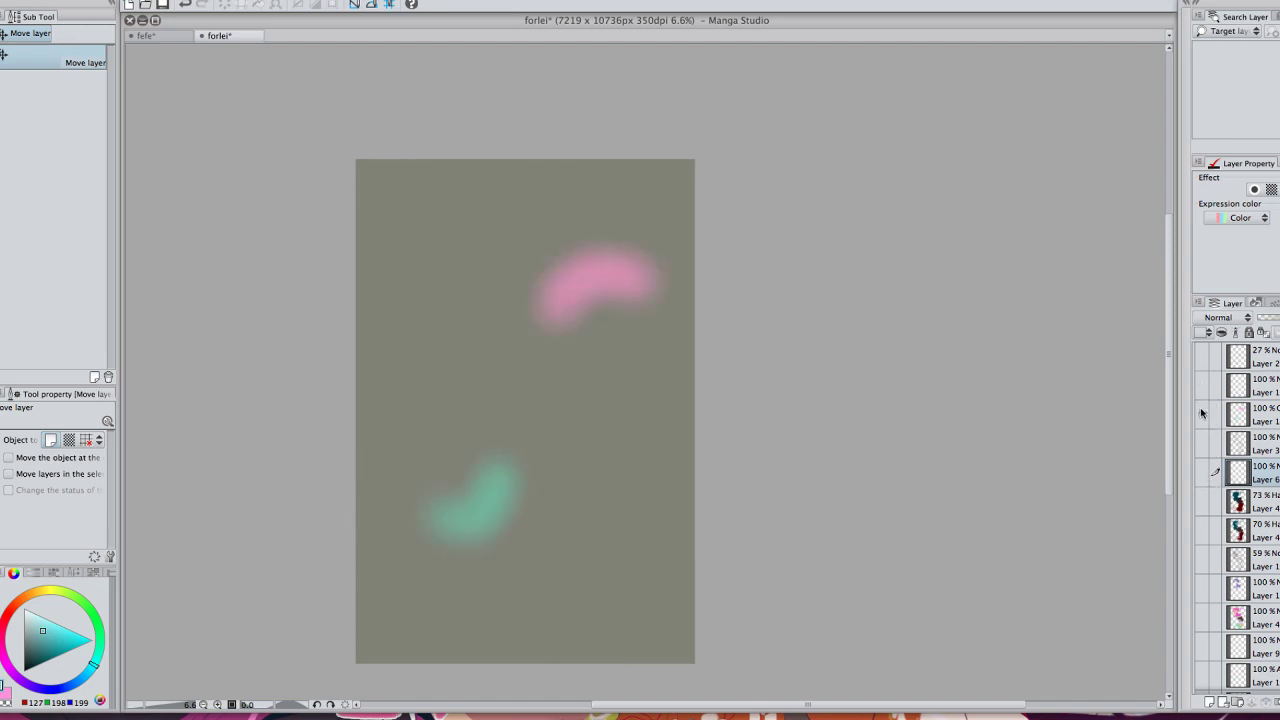
Step: Show the line art, flat colour, galaxy texture and pale outline layers to rebuild the unshaded illustration
click(1202, 444)
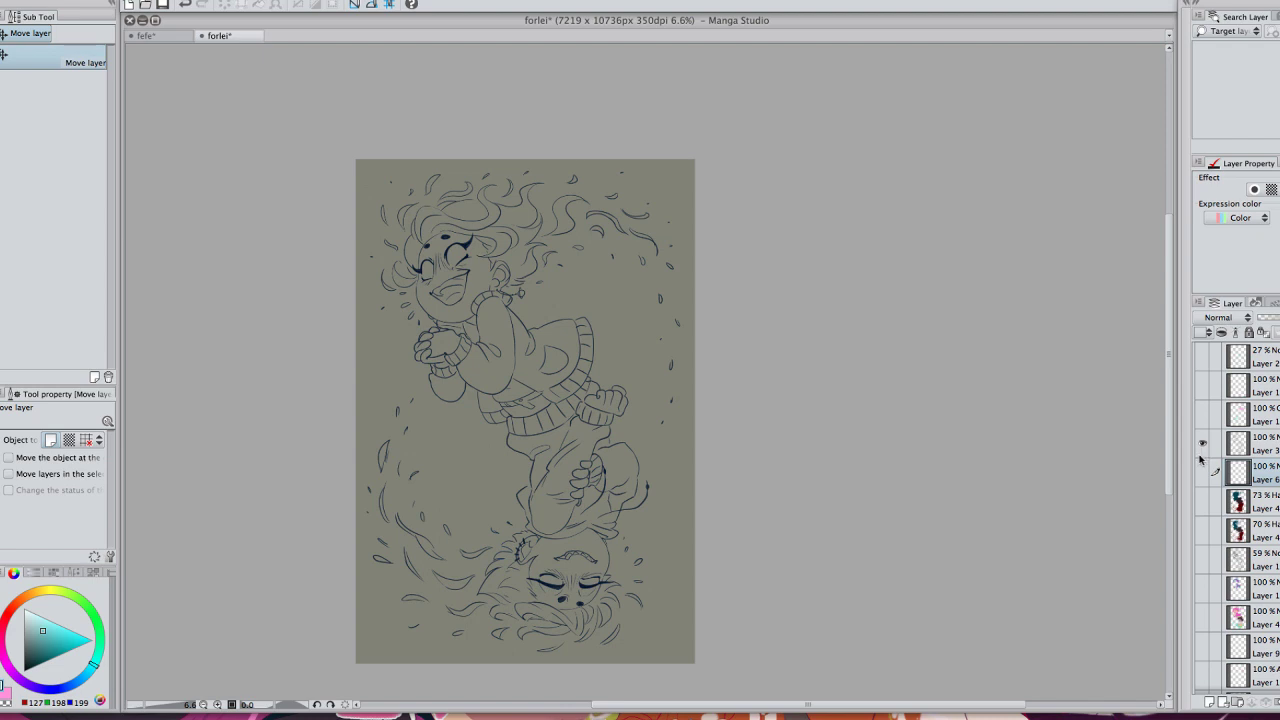
scroll(1203, 541, down, 3)
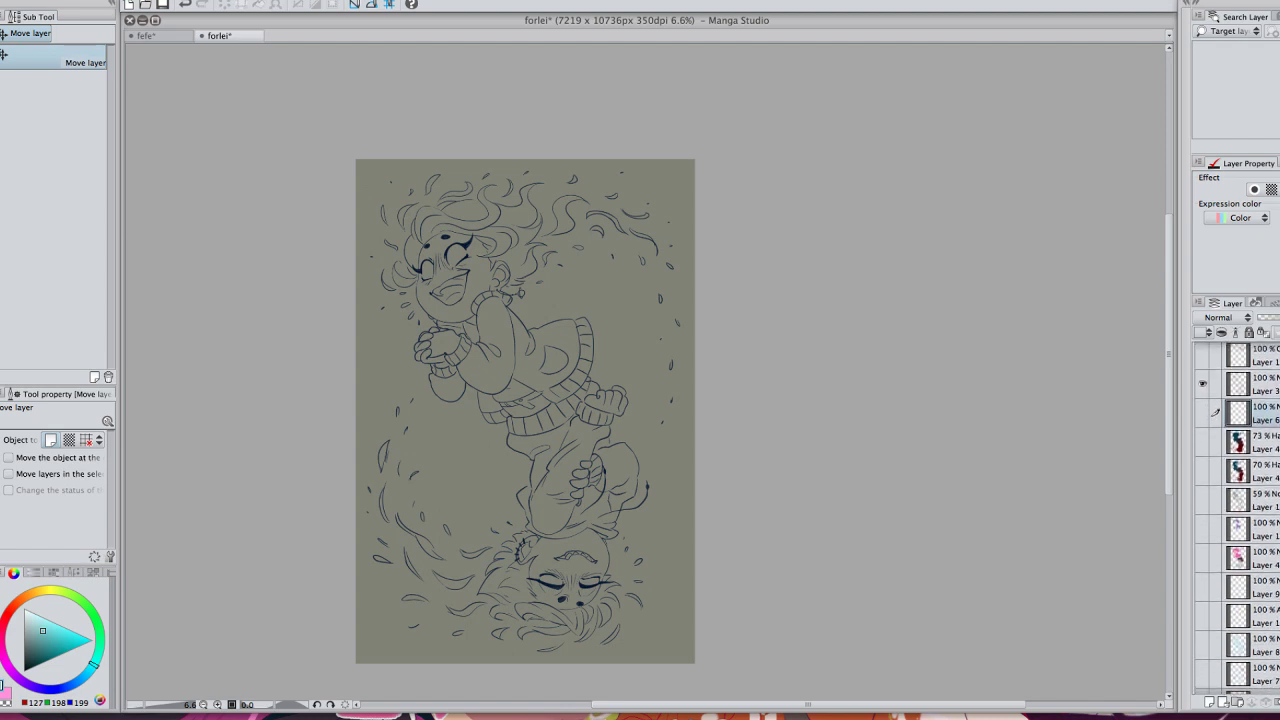
click(1203, 546)
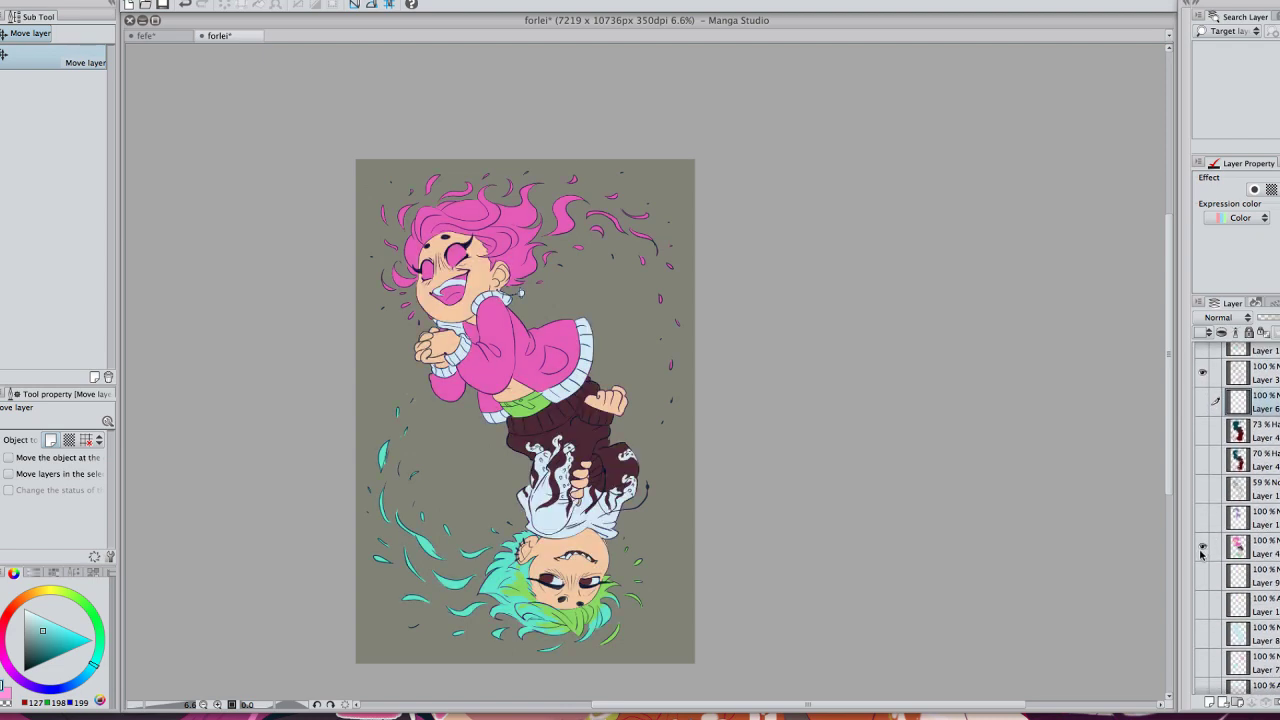
click(1202, 517)
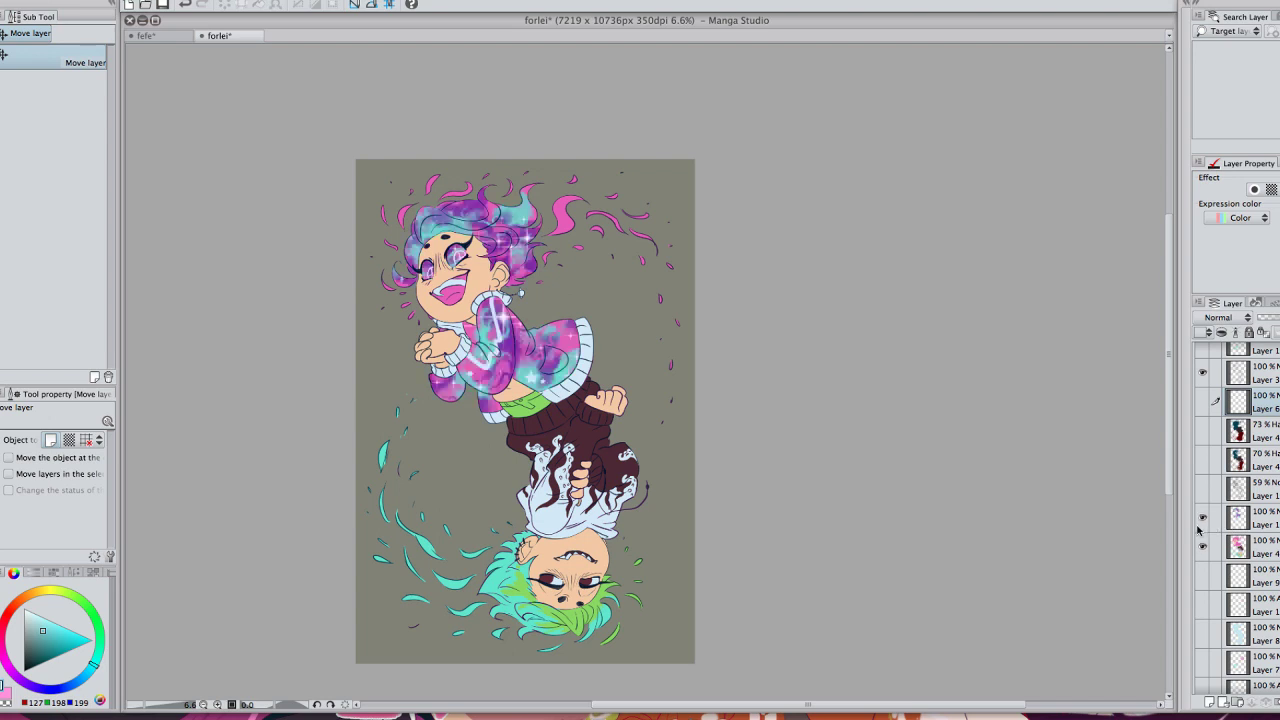
scroll(1200, 531, down, 3)
click(1204, 568)
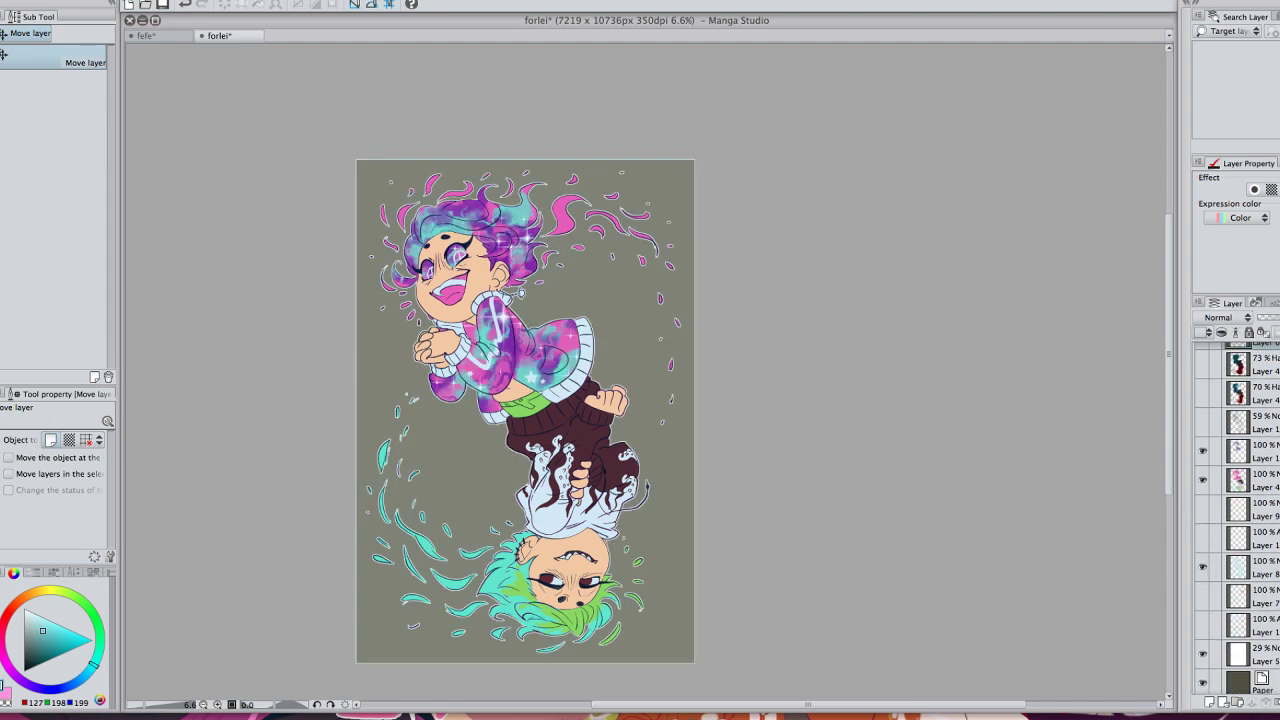
scroll(1232, 578, down, 1)
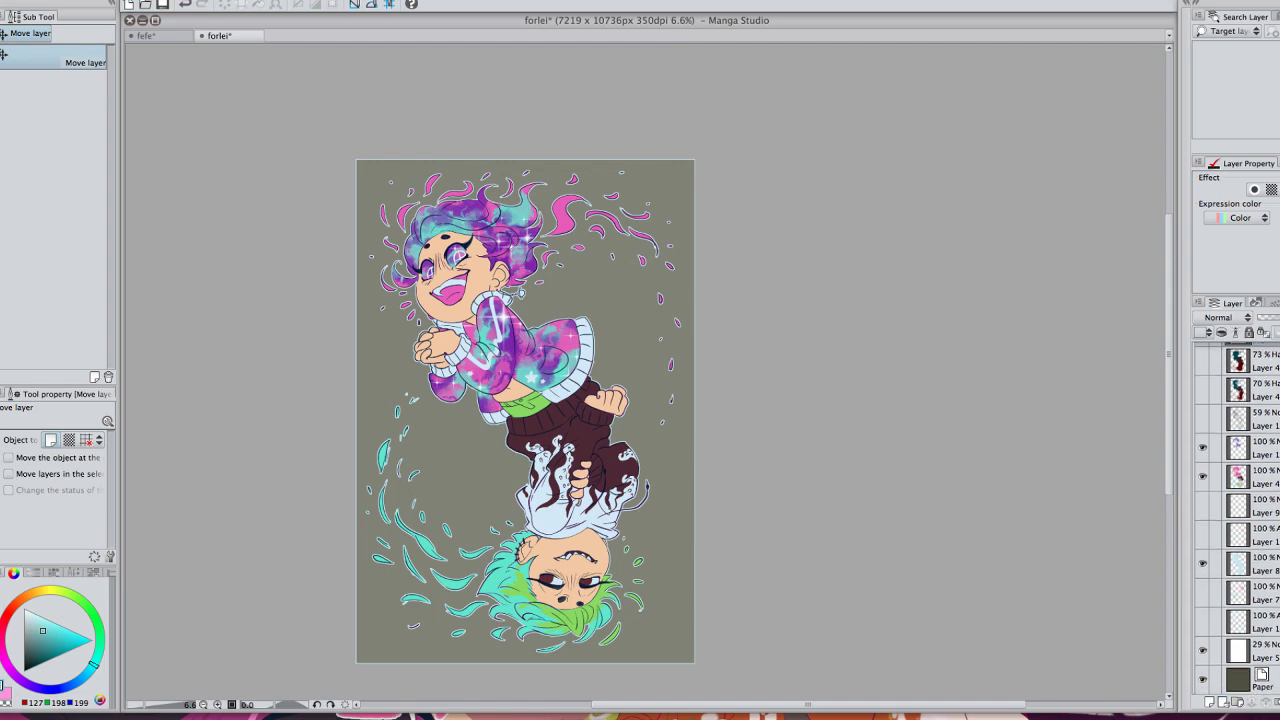
Step: Show the 70% Hard light shading layer, select it and toggle its visibility to compare the artwork with and without shading
scroll(1236, 520, up, 2)
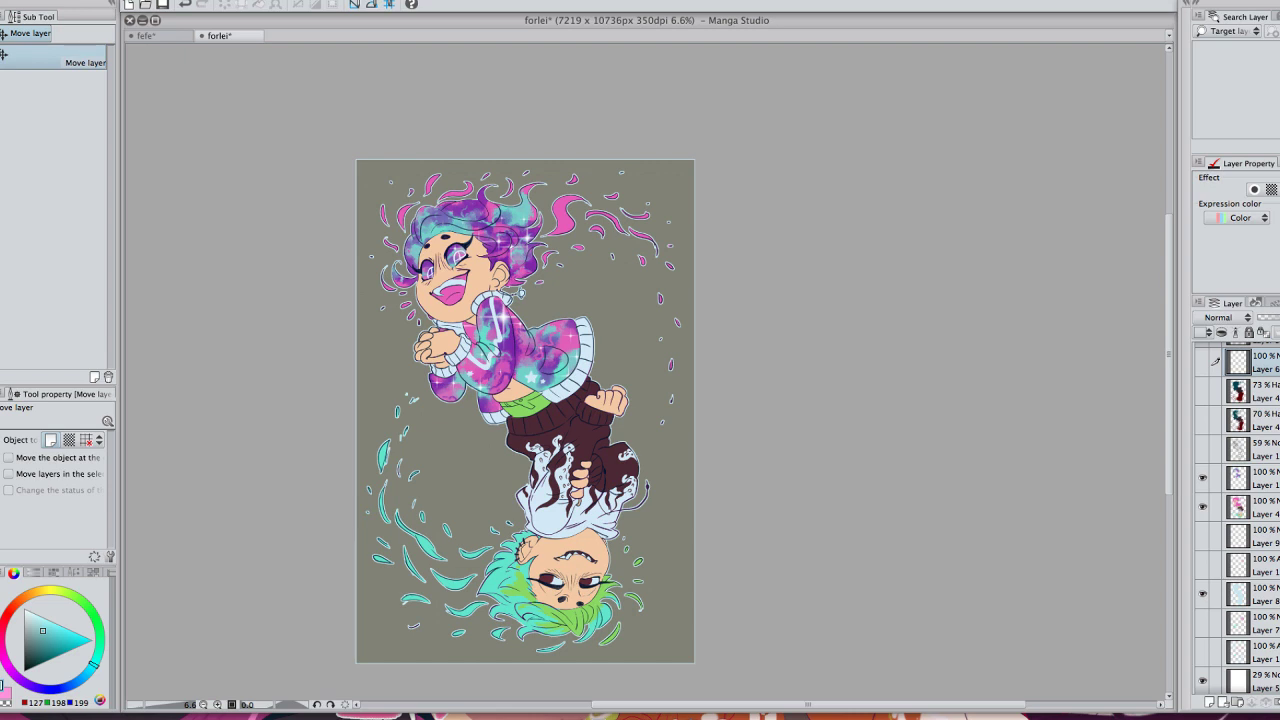
scroll(1236, 447, up, 3)
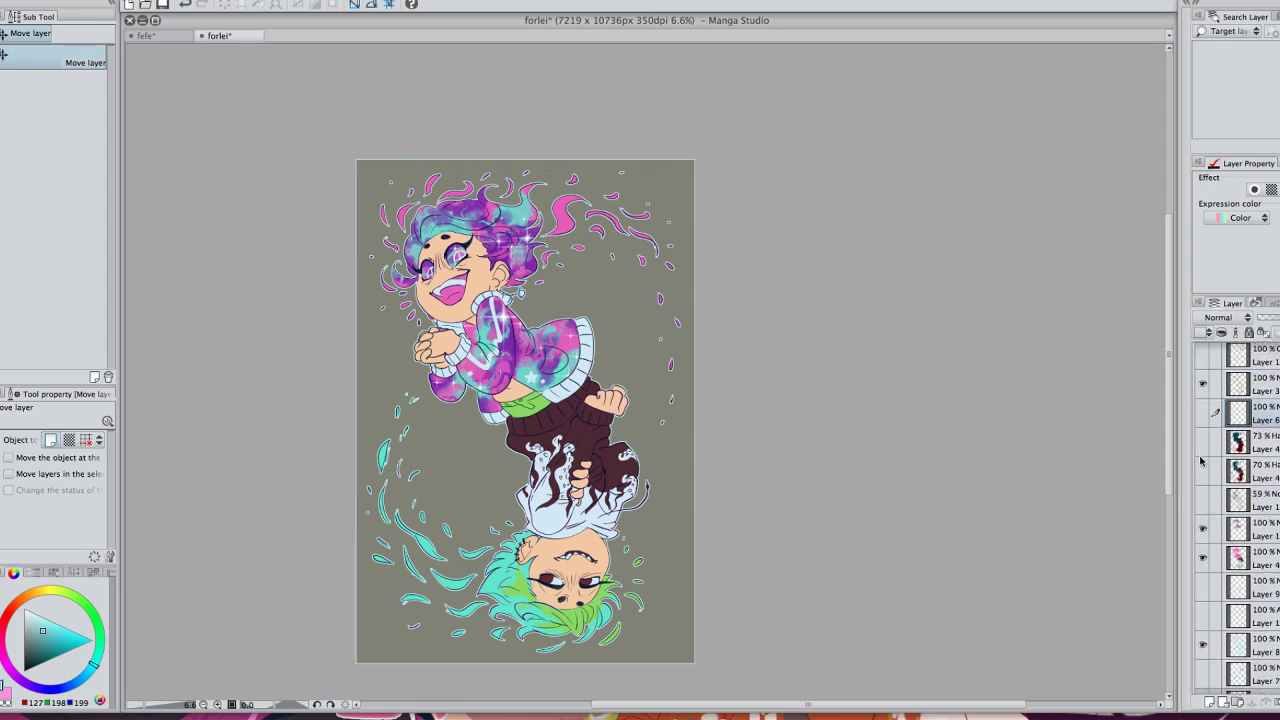
click(1203, 471)
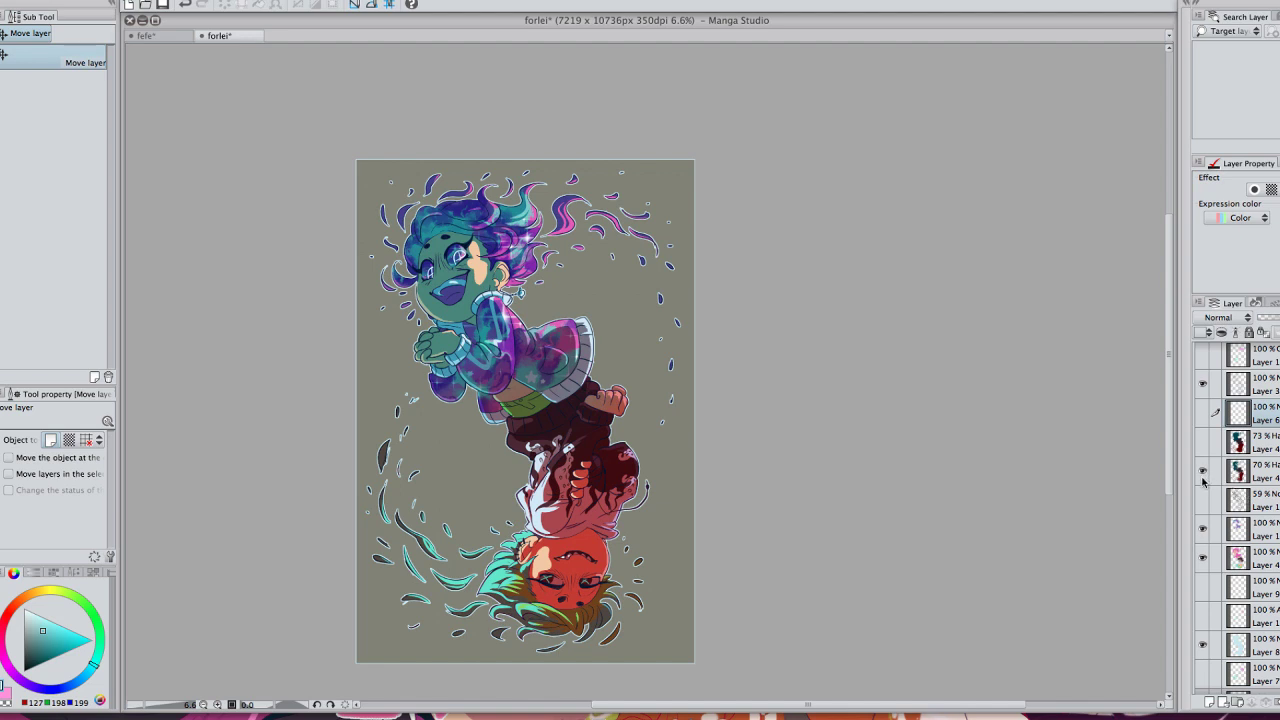
click(1252, 476)
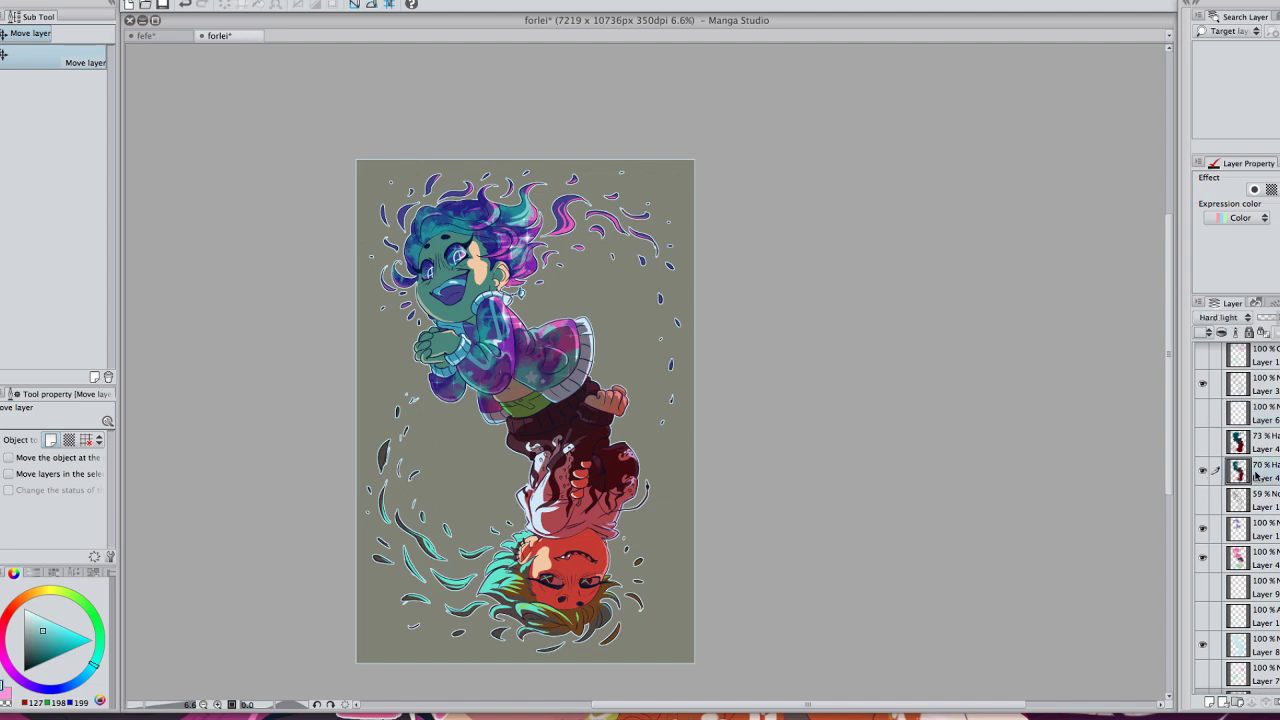
click(1203, 471)
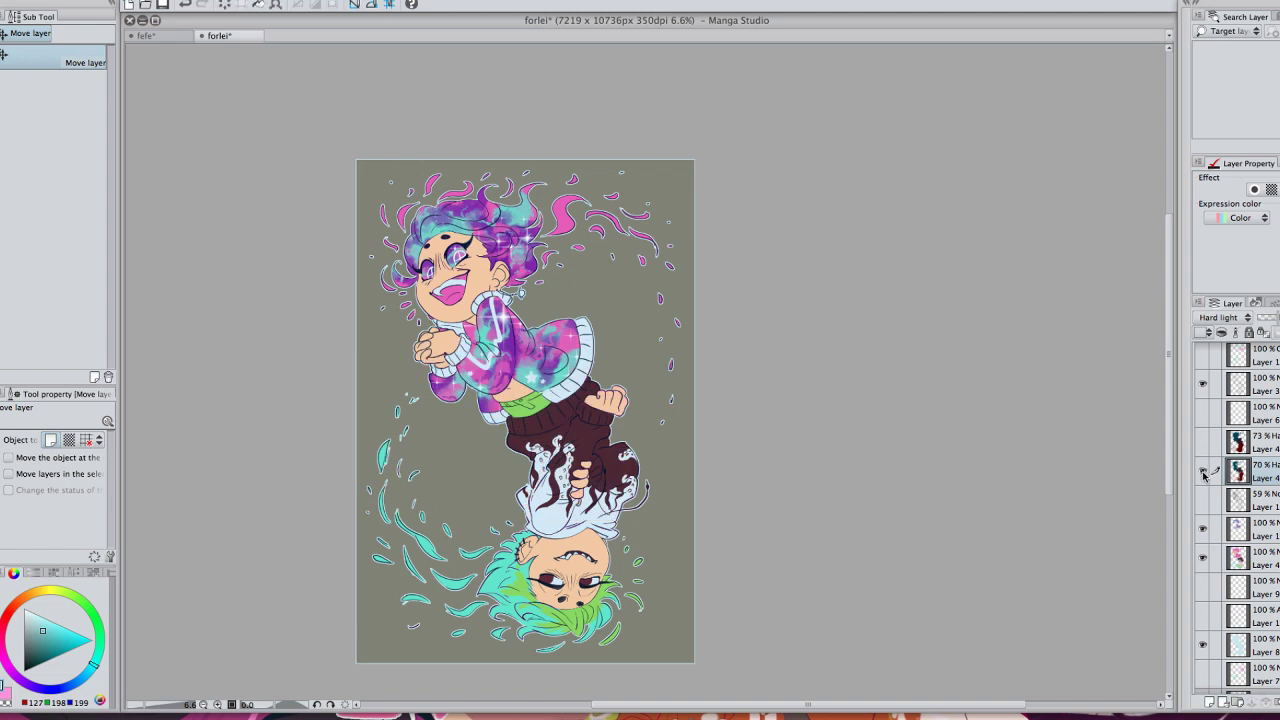
click(1203, 471)
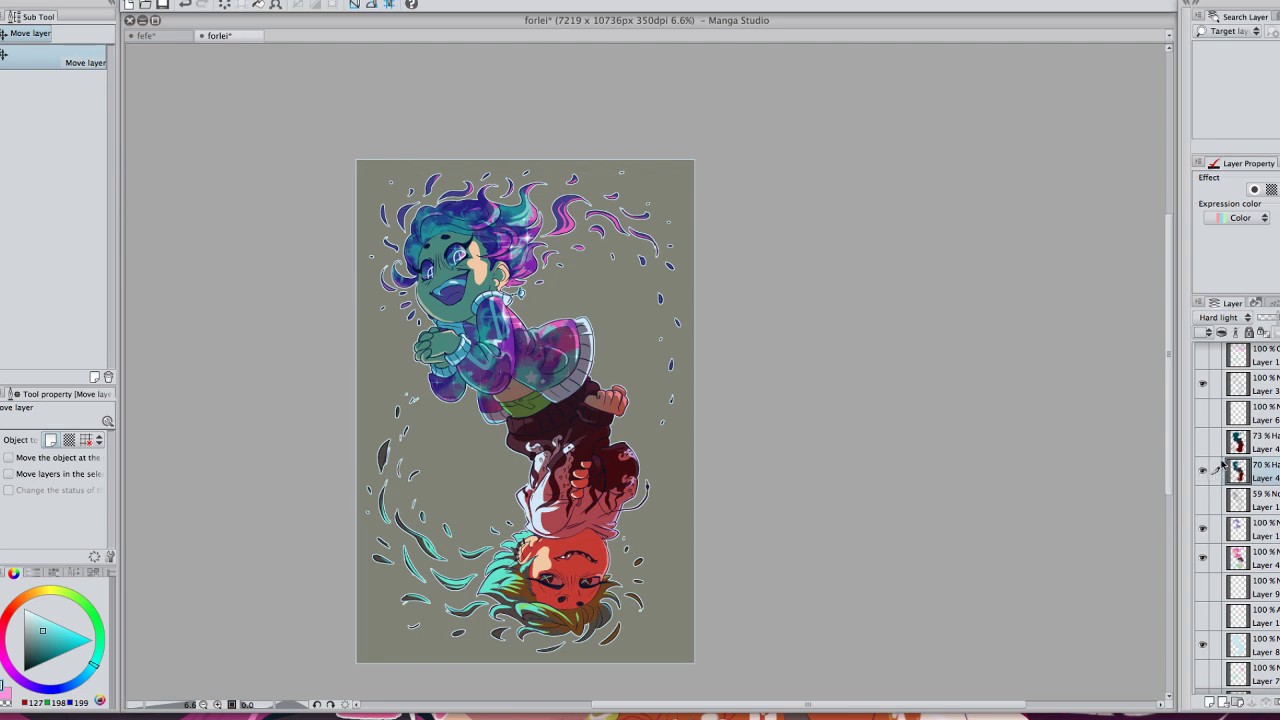
Step: Delete the hidden 73% Hard light shading layer
click(1267, 446)
key(Delete)
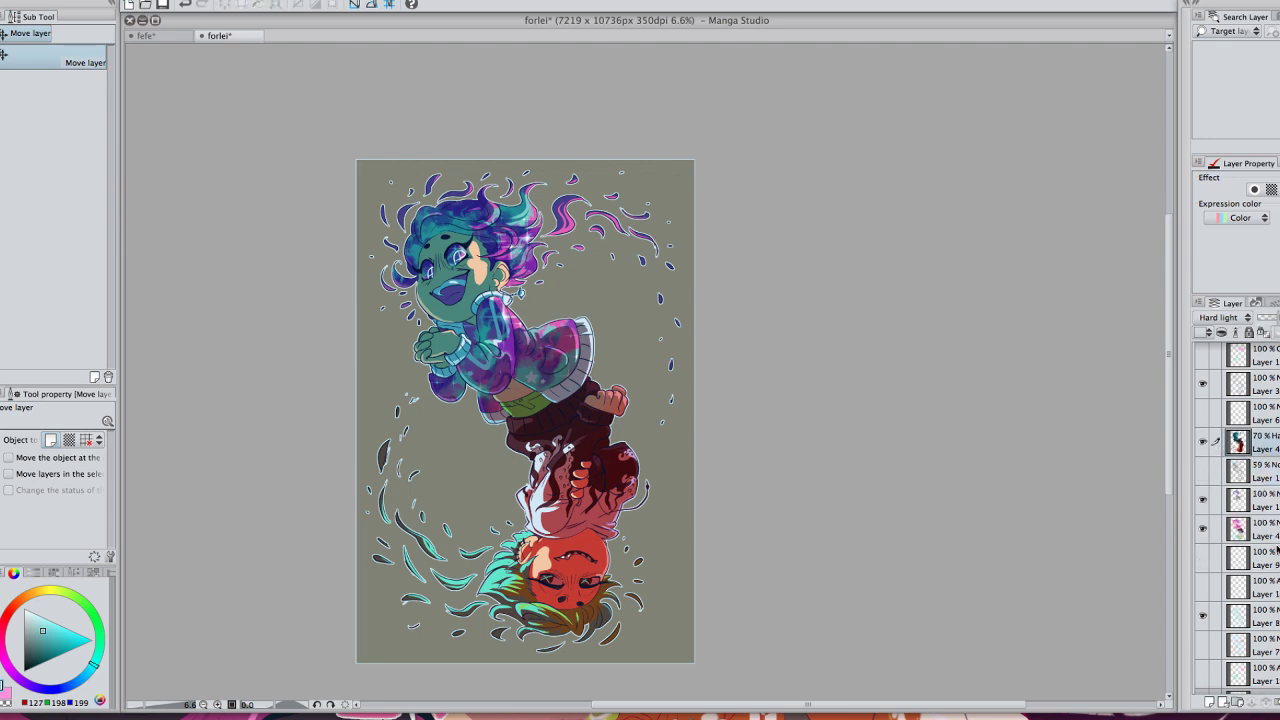
Step: Hide the 70% Hard light shading layer and place a copy of the flat colour layer at the top of the layer stack
click(1243, 530)
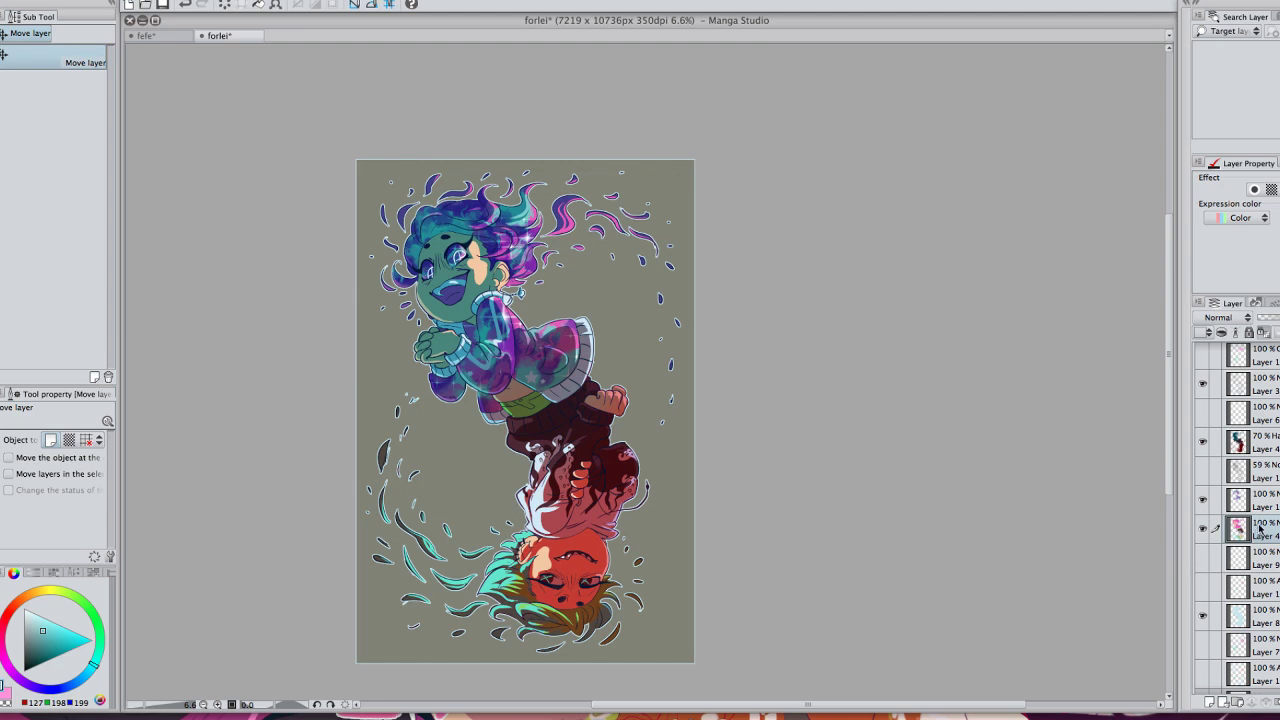
click(1203, 441)
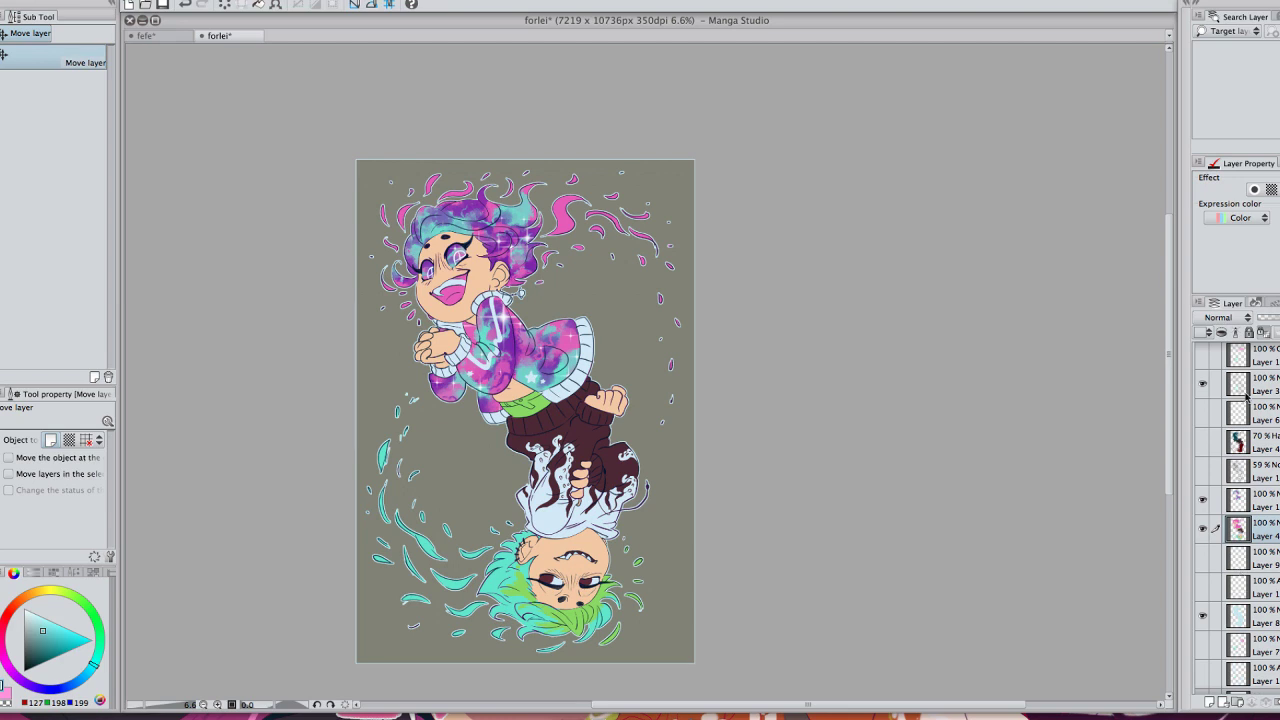
scroll(1237, 520, up, 2)
click(1255, 360)
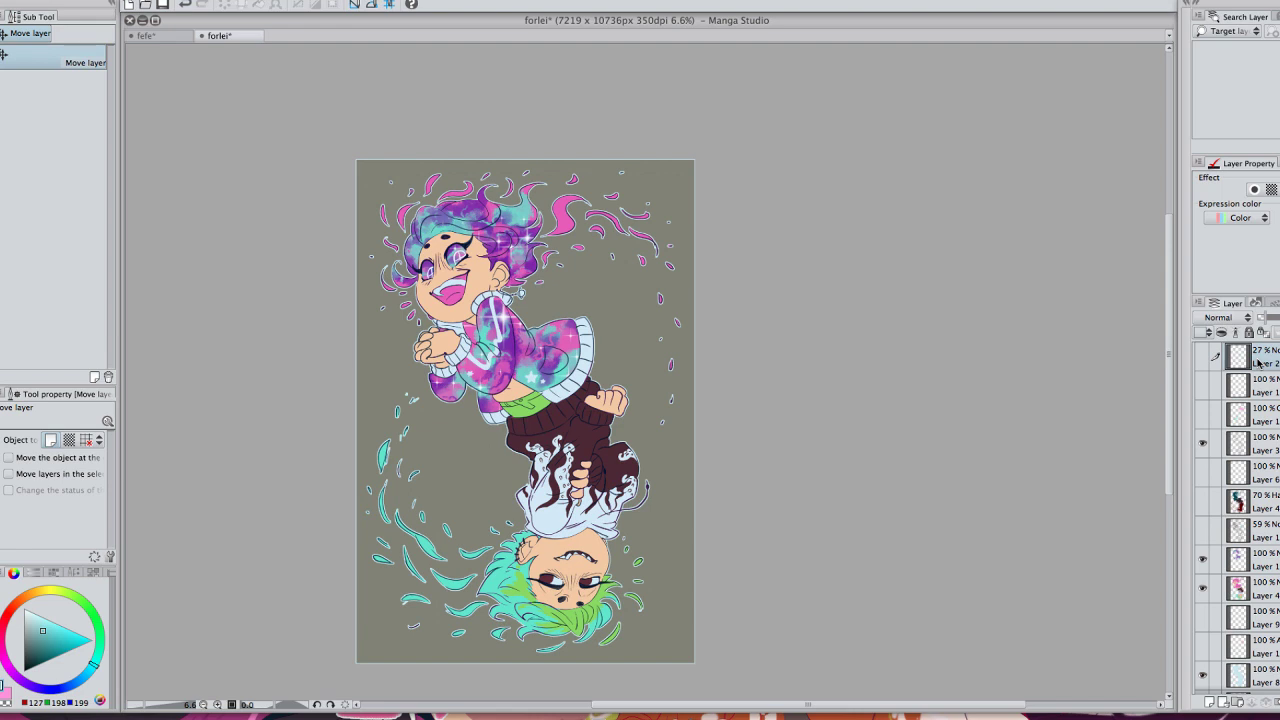
key(ctrl+v)
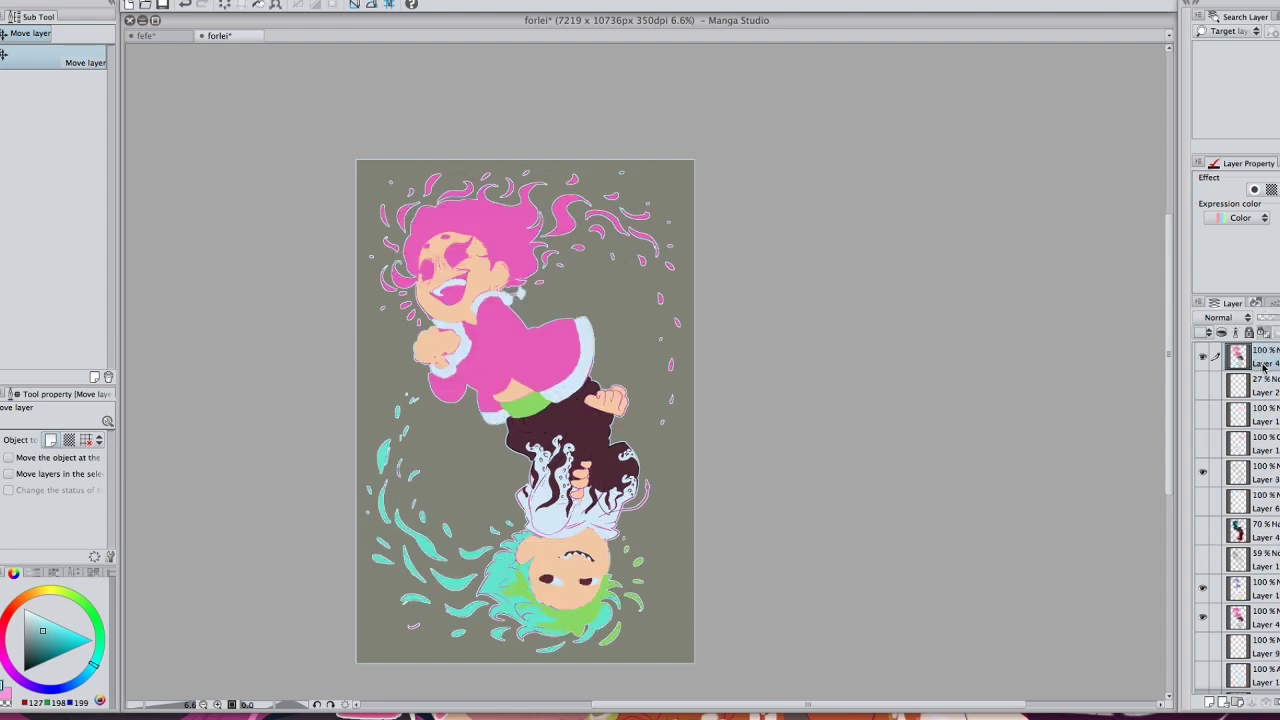
Step: Set the copied flat colour layer's blending mode to Hard light and widen the layer panel to show full layer names
click(1238, 318)
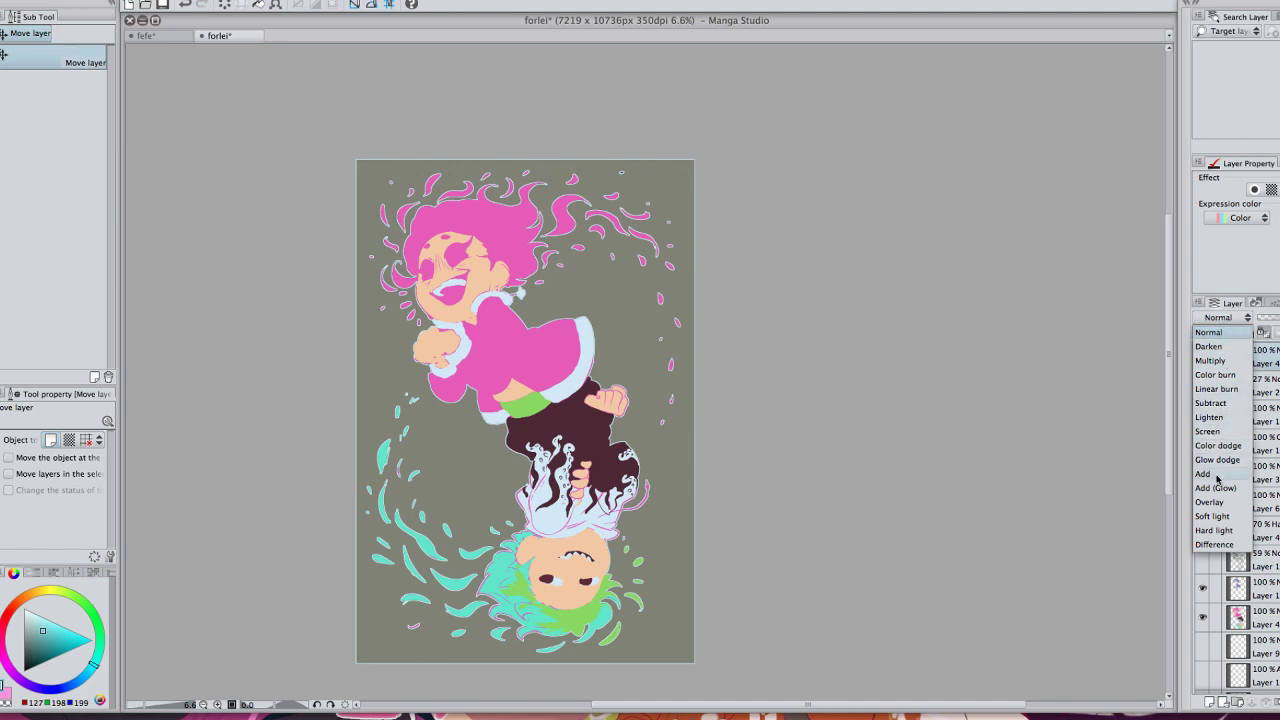
click(1220, 530)
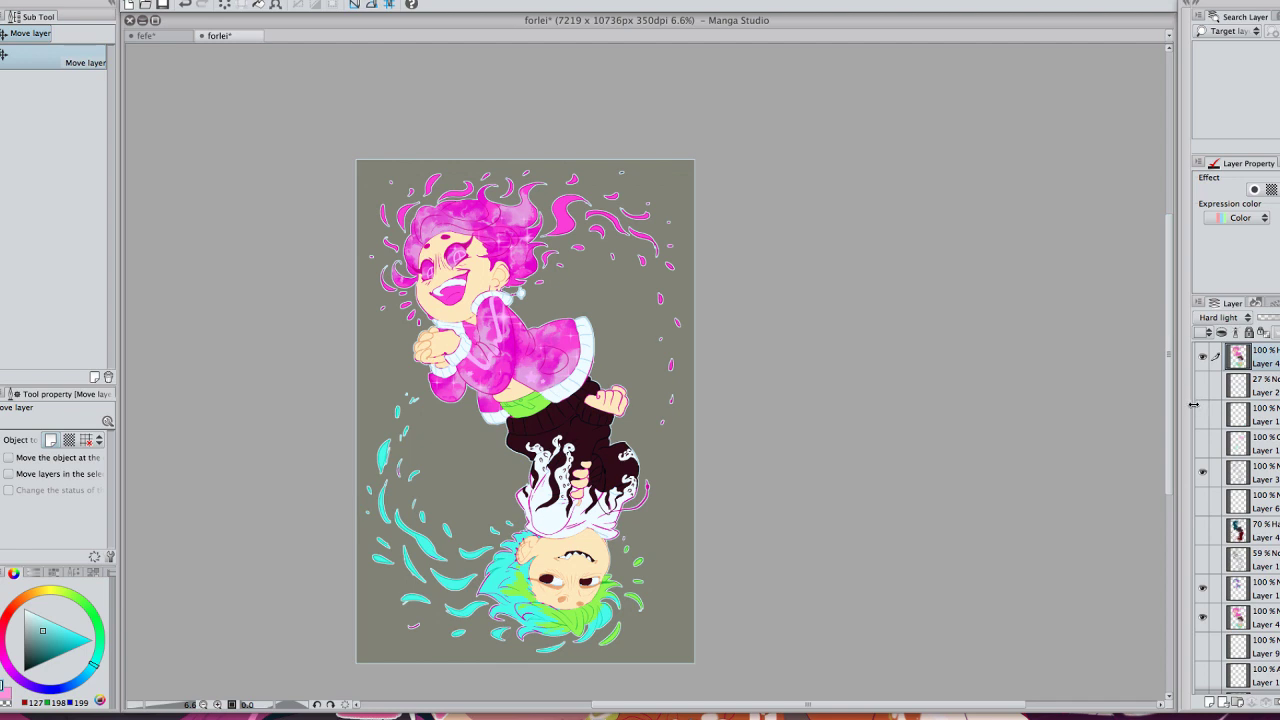
drag(1193, 404, 1064, 404)
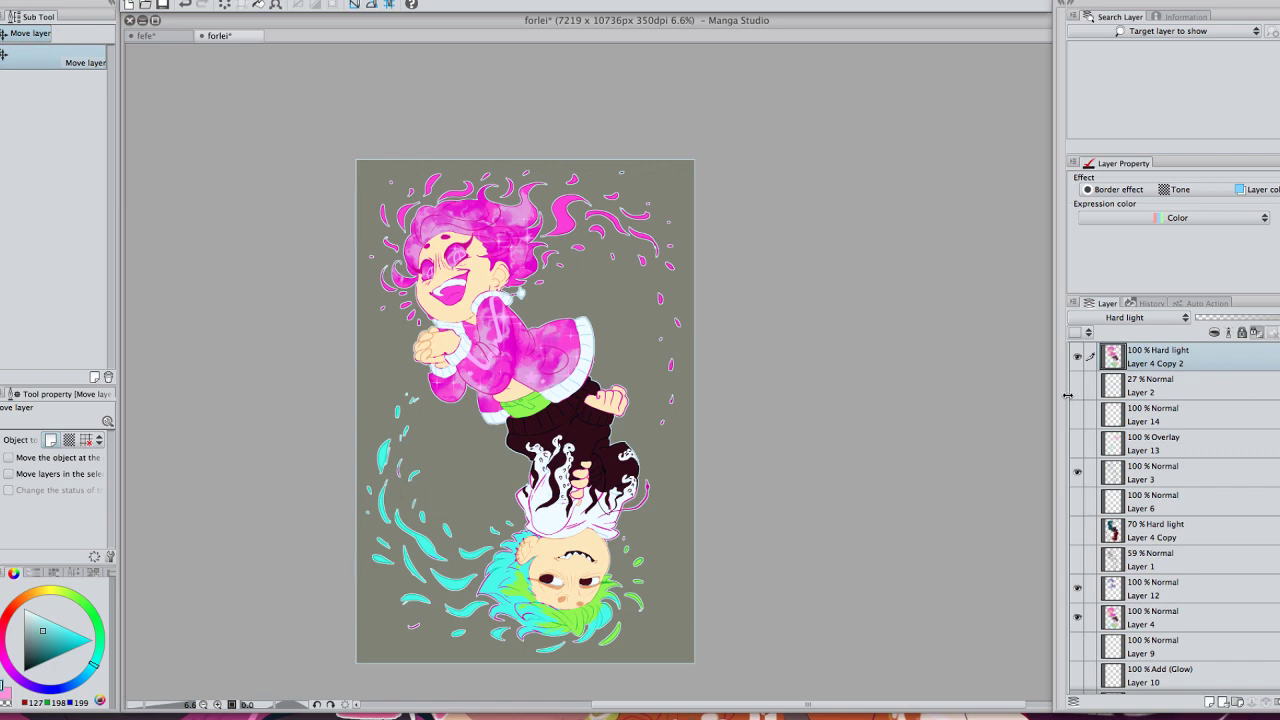
Step: Narrow the layer panel to give the canvas more room
drag(1068, 396, 1194, 392)
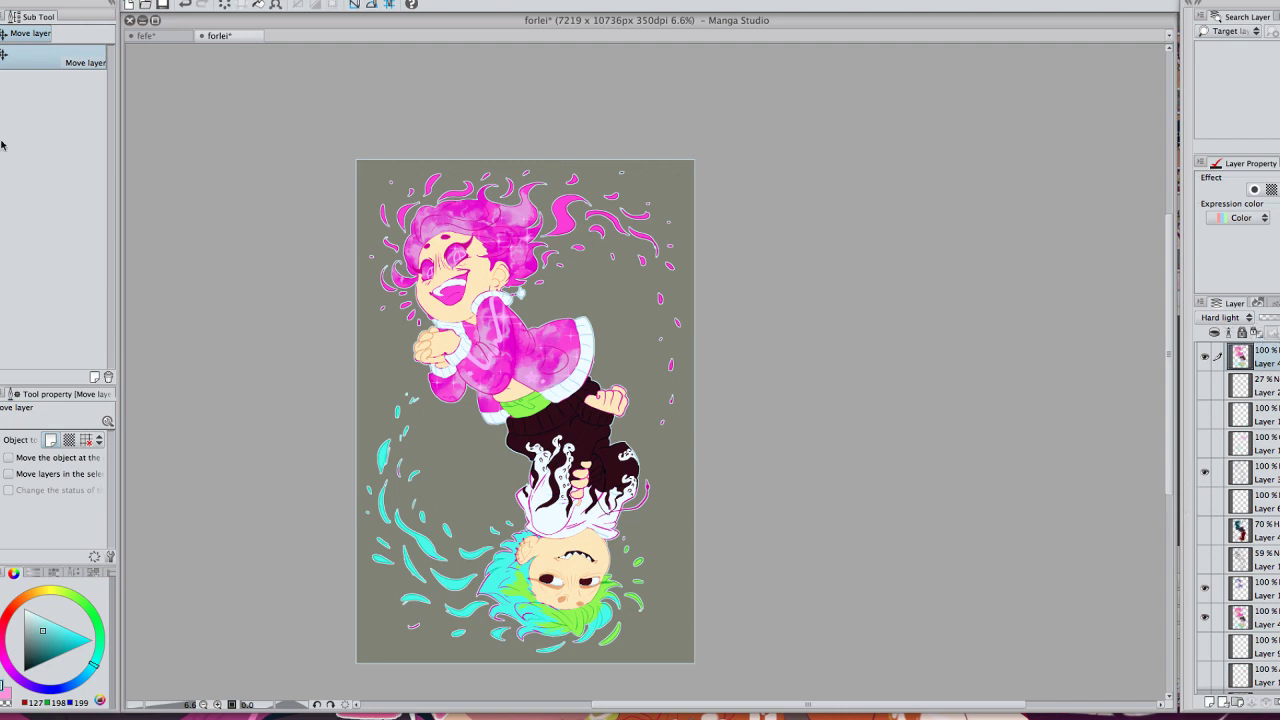
key(p)
mouse_move(553, 342)
mouse_down()
mouse_move(574, 292)
mouse_move(606, 288)
mouse_move(652, 330)
mouse_move(608, 314)
mouse_move(612, 200)
mouse_move(630, 332)
mouse_up()
key(super+z)
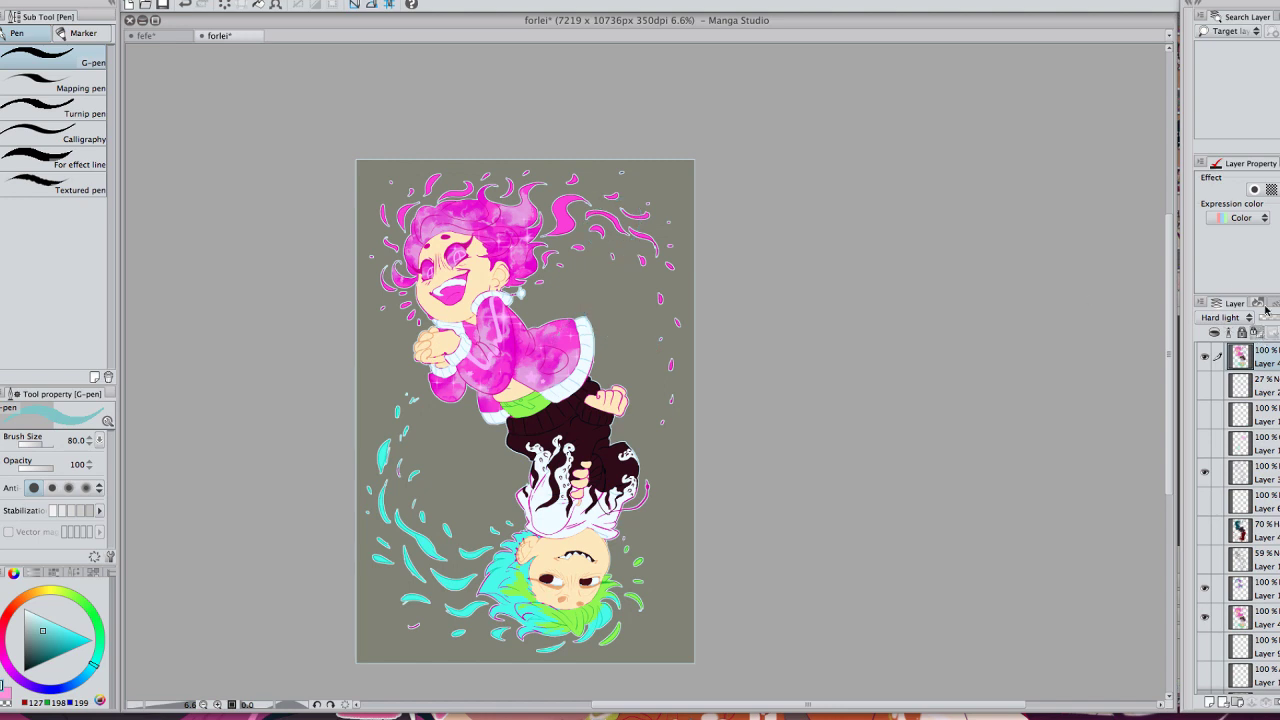
mouse_move(544, 357)
mouse_down()
mouse_move(560, 300)
mouse_move(540, 345)
mouse_move(580, 360)
mouse_move(538, 452)
mouse_up()
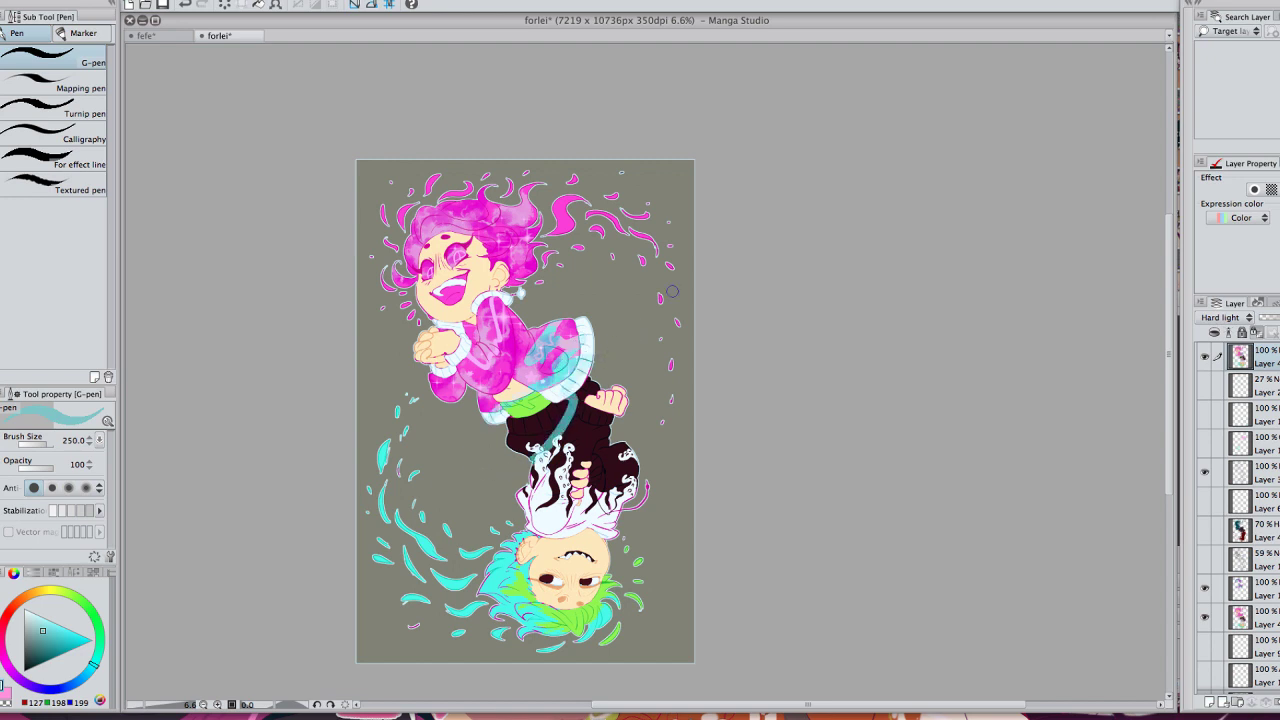
key(ctrl+z)
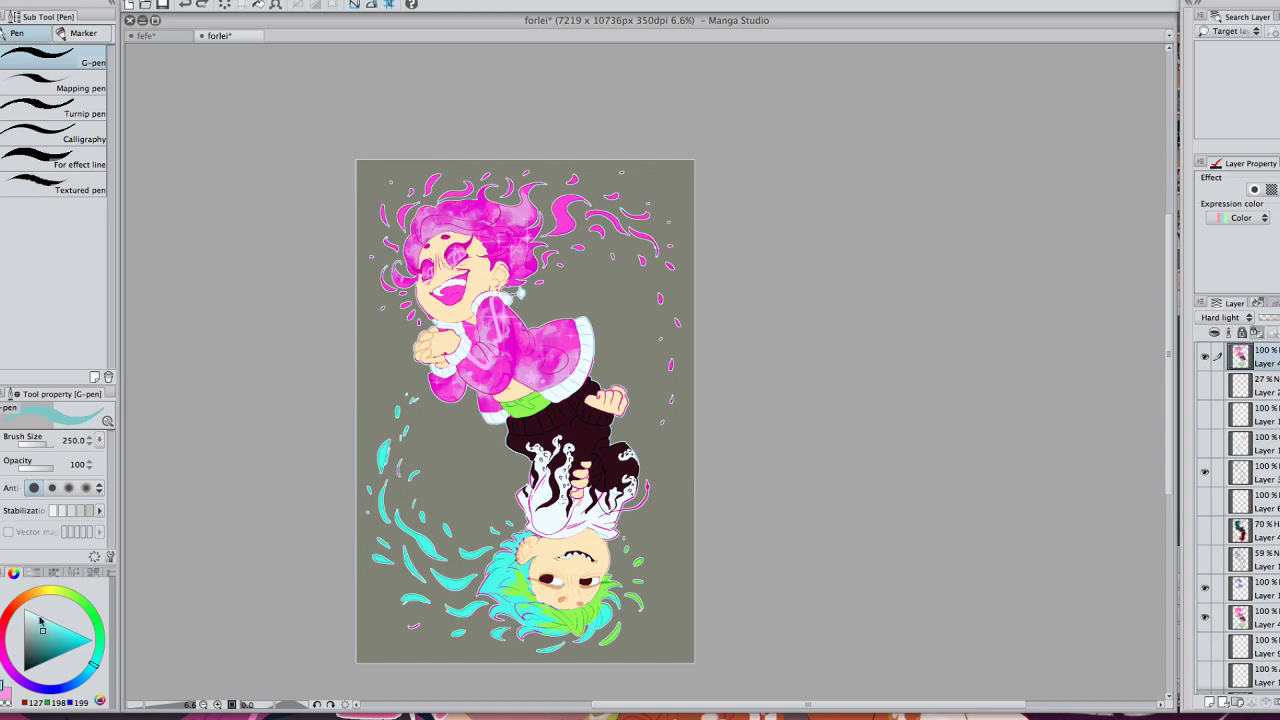
Step: Cover all the flat colours on the copied Hard light layer with dark red (RGB 101, 17, 36), using the G-pen at brush size 2000
click(5, 628)
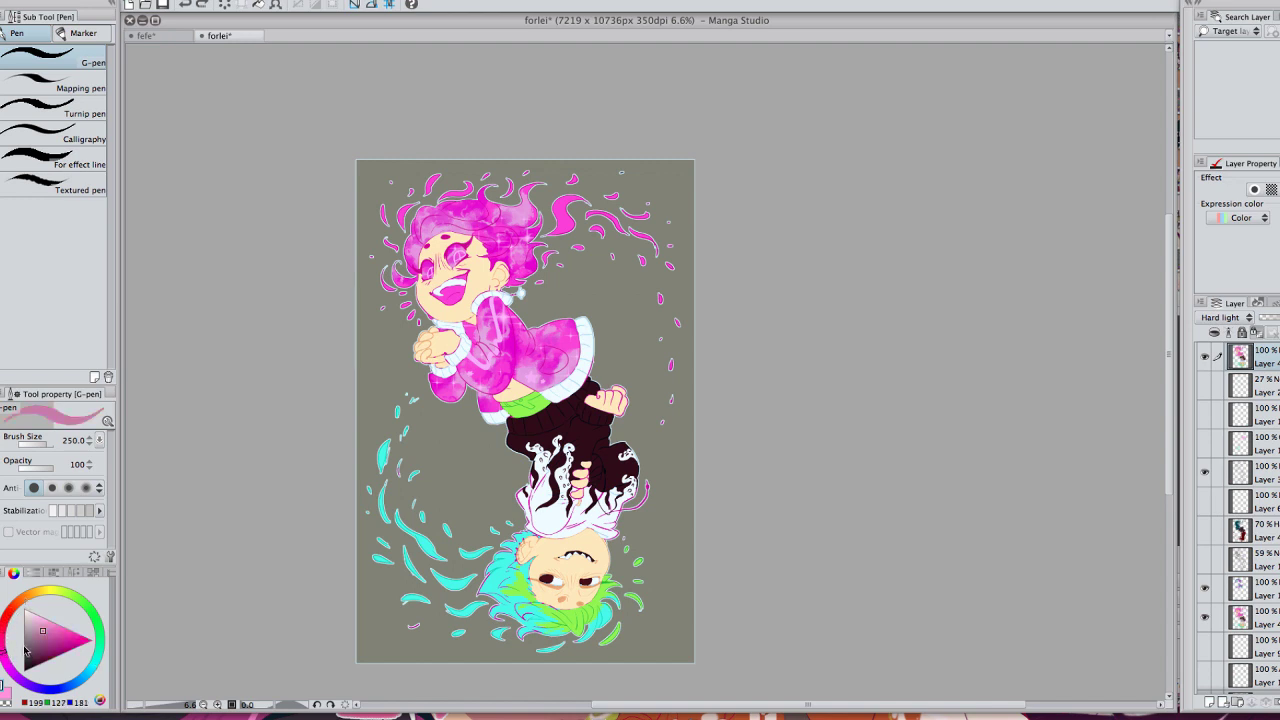
mouse_move(46, 650)
mouse_down()
mouse_move(59, 658)
mouse_move(46, 660)
mouse_up()
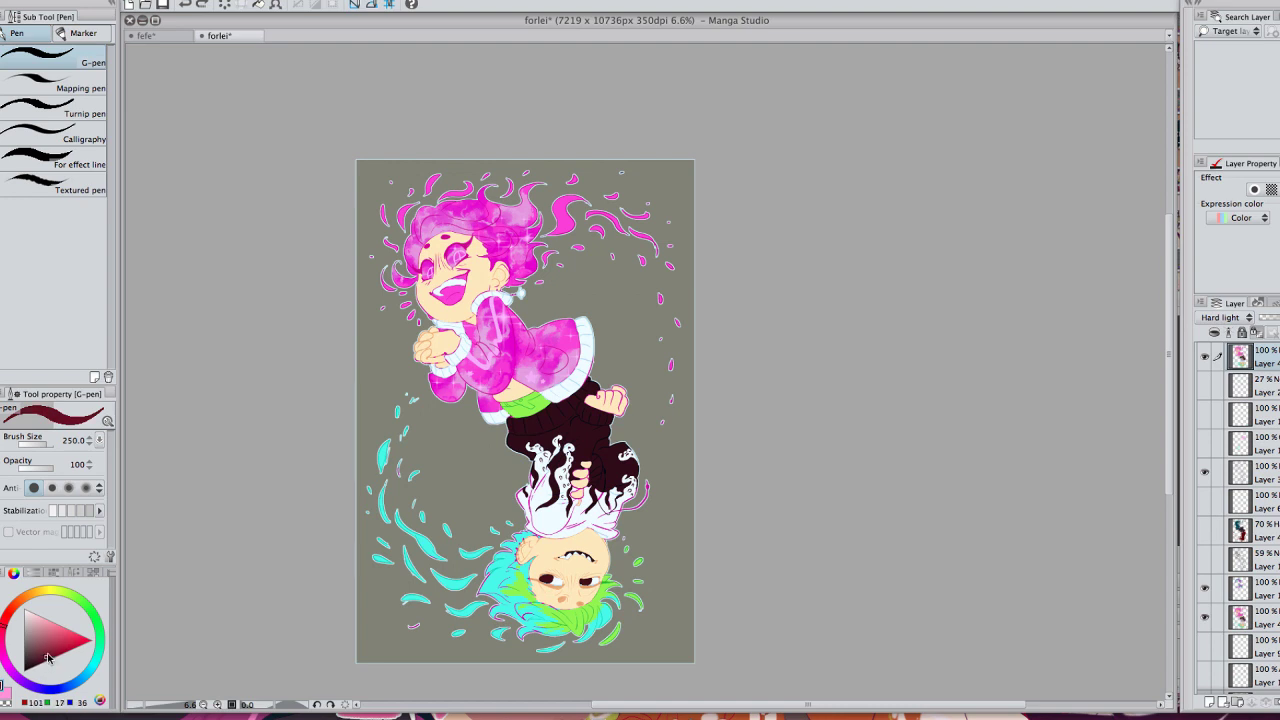
key(bracketright)
key(bracketright)
key(bracketright)
key(bracketright)
key(bracketright)
mouse_move(666, 316)
mouse_down()
mouse_move(672, 298)
mouse_move(628, 227)
mouse_move(423, 177)
mouse_move(366, 263)
mouse_move(542, 251)
mouse_up()
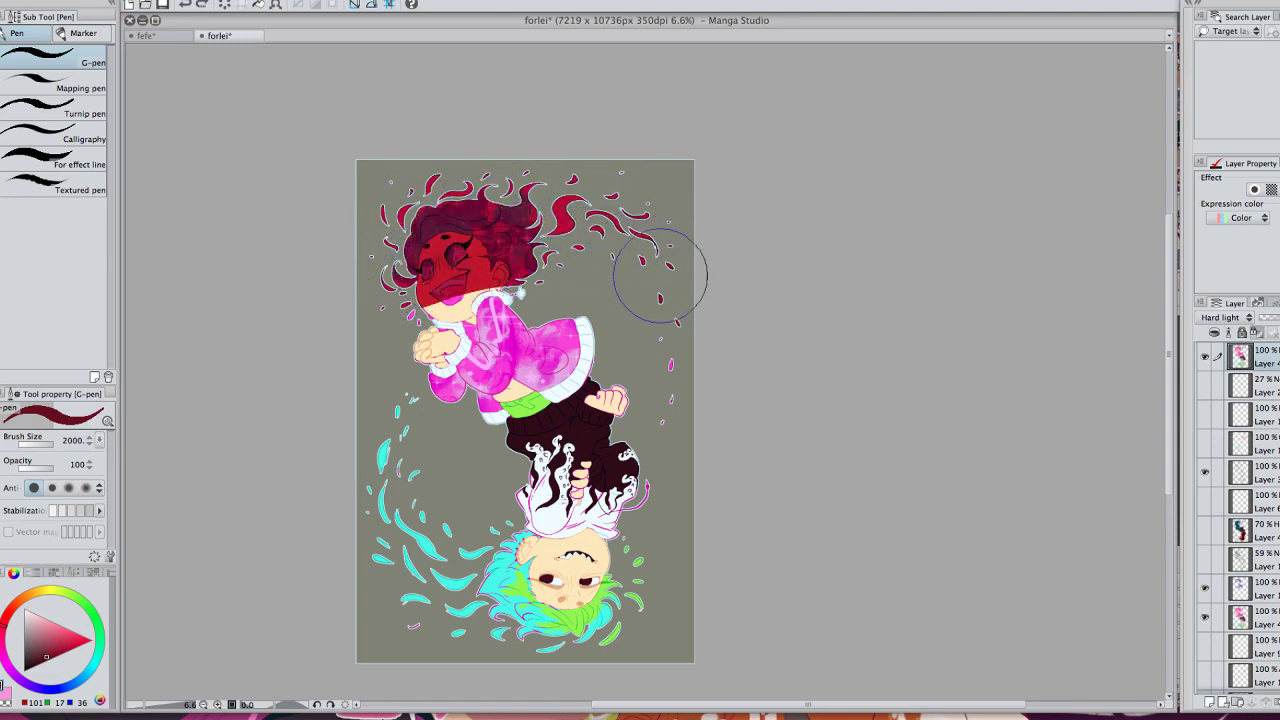
mouse_move(674, 380)
mouse_down()
mouse_move(618, 440)
mouse_move(565, 325)
mouse_move(455, 310)
mouse_move(415, 345)
mouse_move(590, 378)
mouse_move(500, 400)
mouse_move(455, 430)
mouse_move(615, 425)
mouse_move(620, 470)
mouse_move(515, 495)
mouse_move(555, 525)
mouse_move(655, 525)
mouse_move(655, 581)
mouse_move(615, 615)
mouse_move(520, 620)
mouse_move(385, 570)
mouse_move(380, 443)
mouse_move(415, 440)
mouse_move(405, 540)
mouse_move(585, 570)
mouse_move(663, 537)
mouse_move(657, 571)
mouse_move(635, 541)
mouse_up()
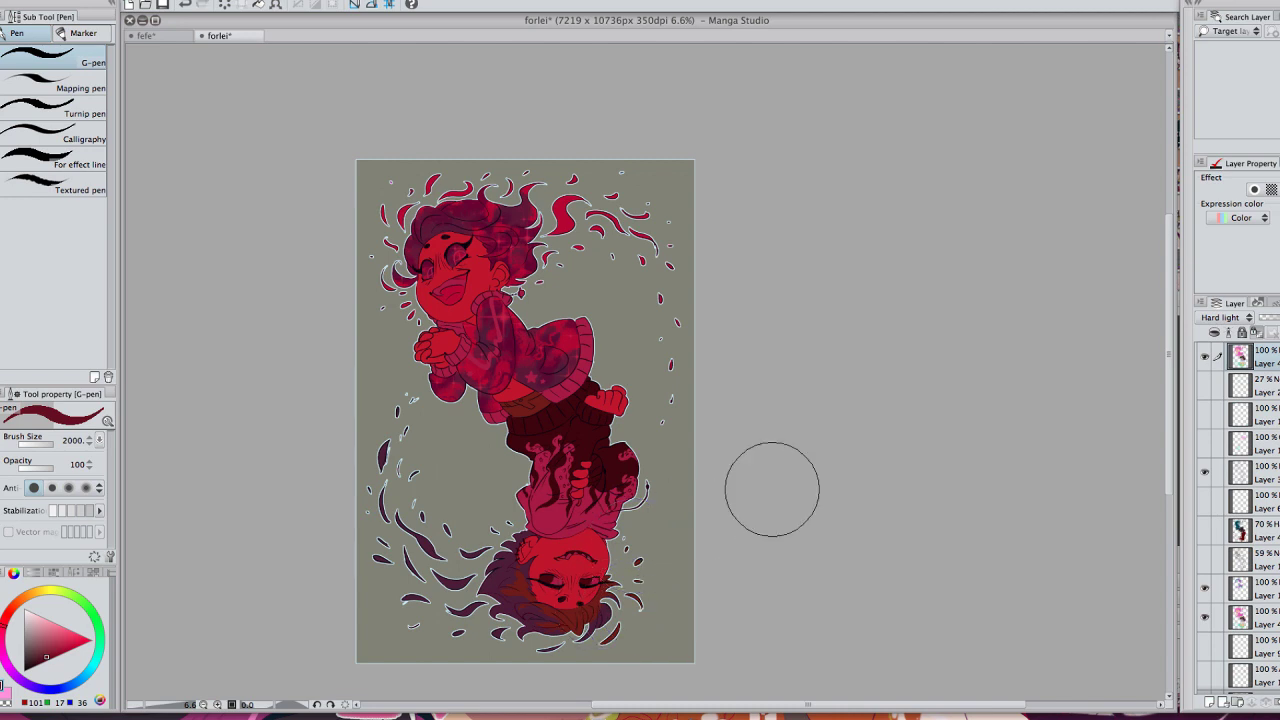
Step: Lower the red Hard light layer's opacity to 64%
drag(771, 520, 739, 533)
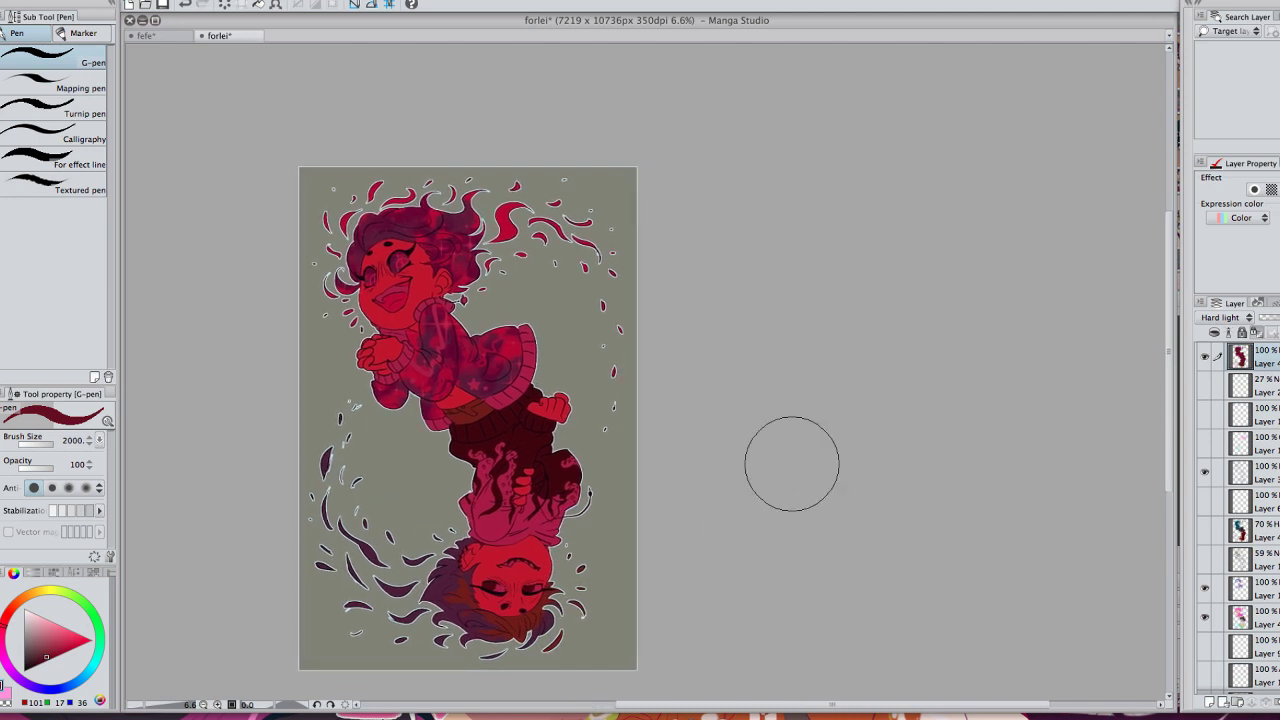
click(1275, 319)
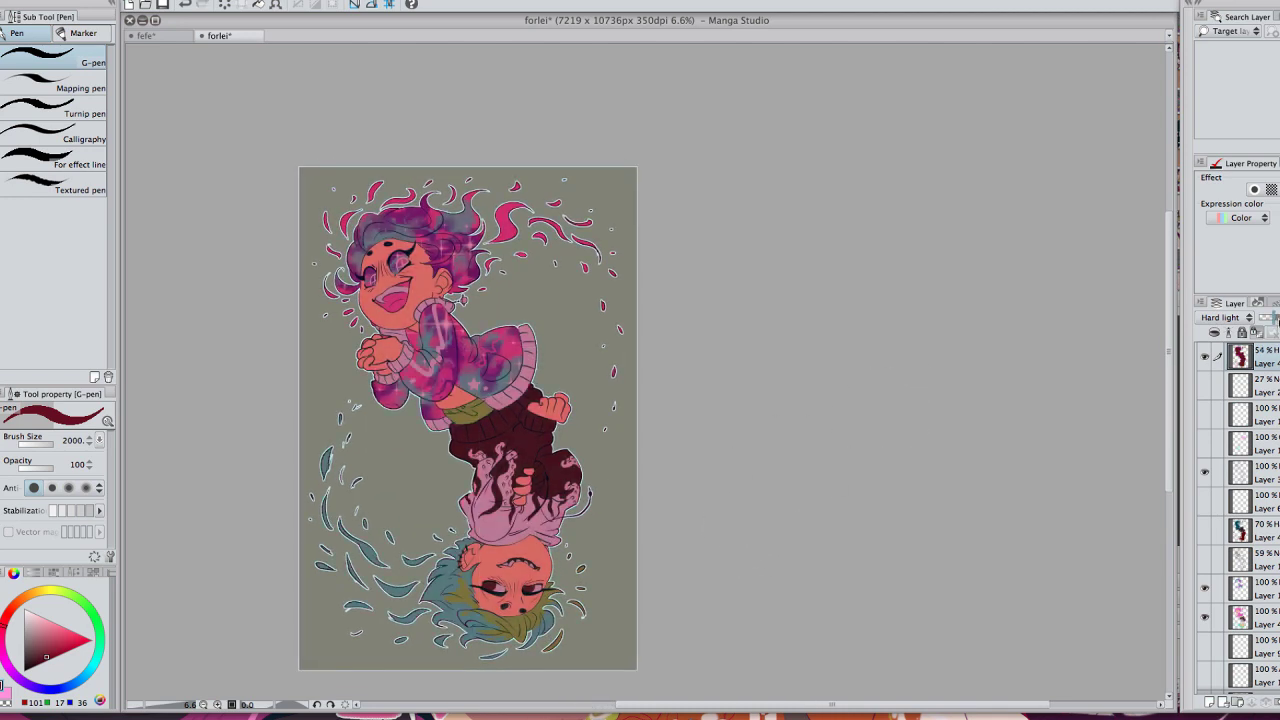
drag(1276, 317, 1276, 317)
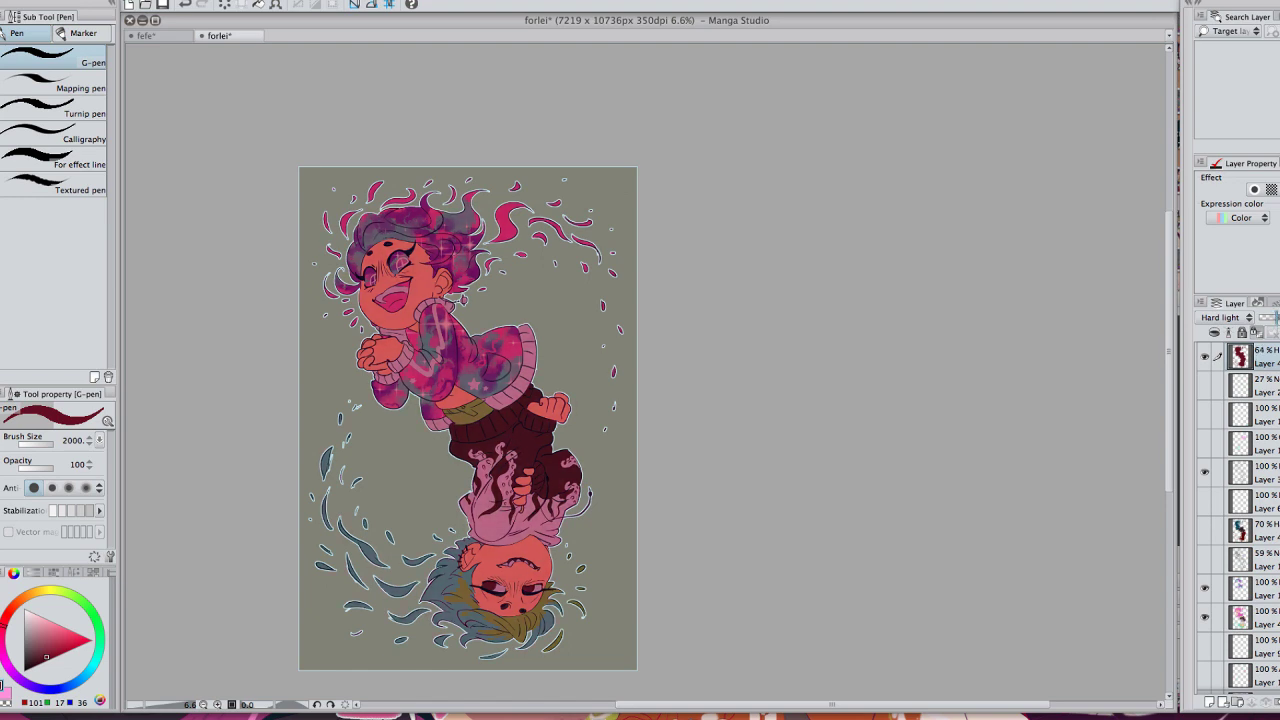
Step: Compare the new red shading layer with the original 70% Hard light layer by showing each one alone, ending on the red layer
click(1205, 359)
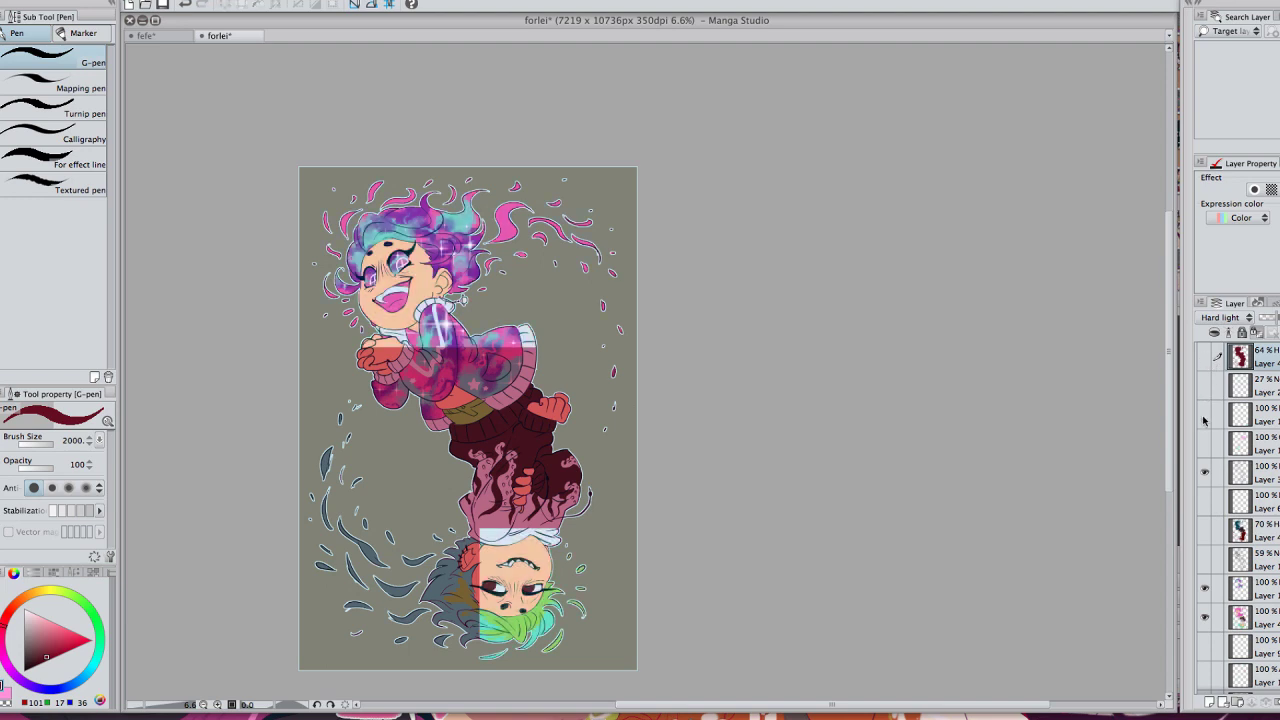
click(1205, 532)
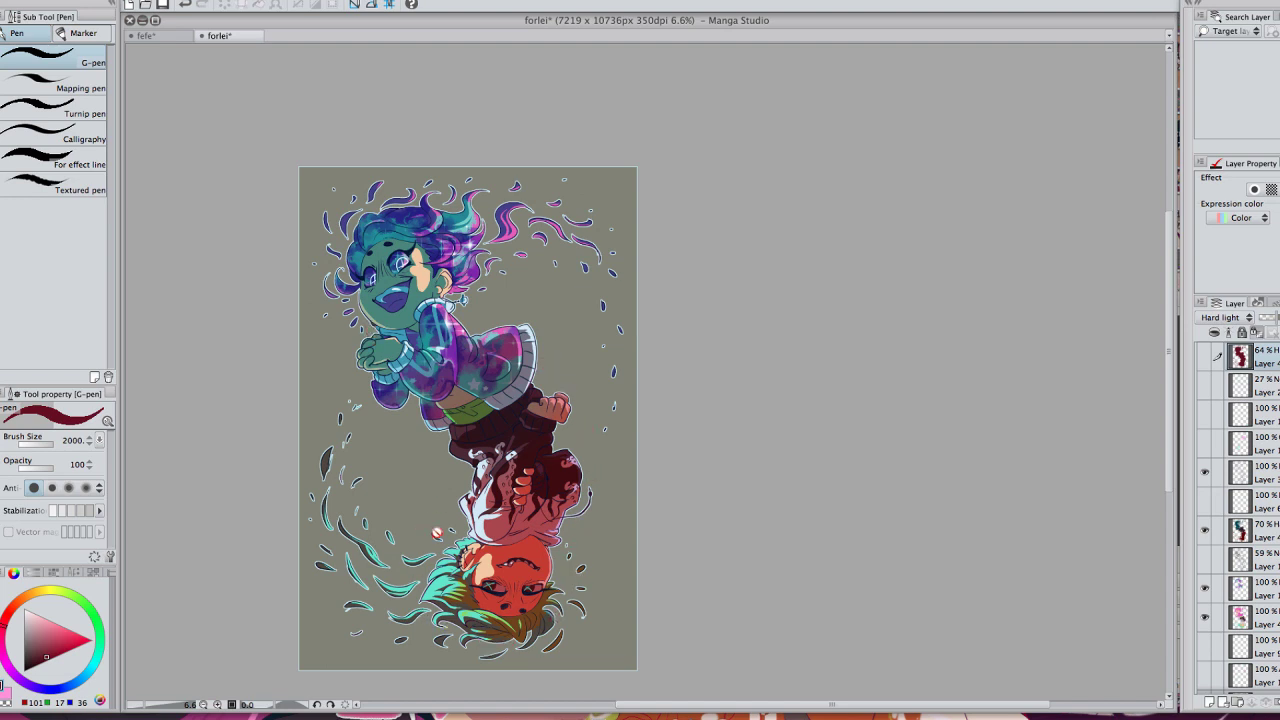
click(1205, 530)
click(1205, 356)
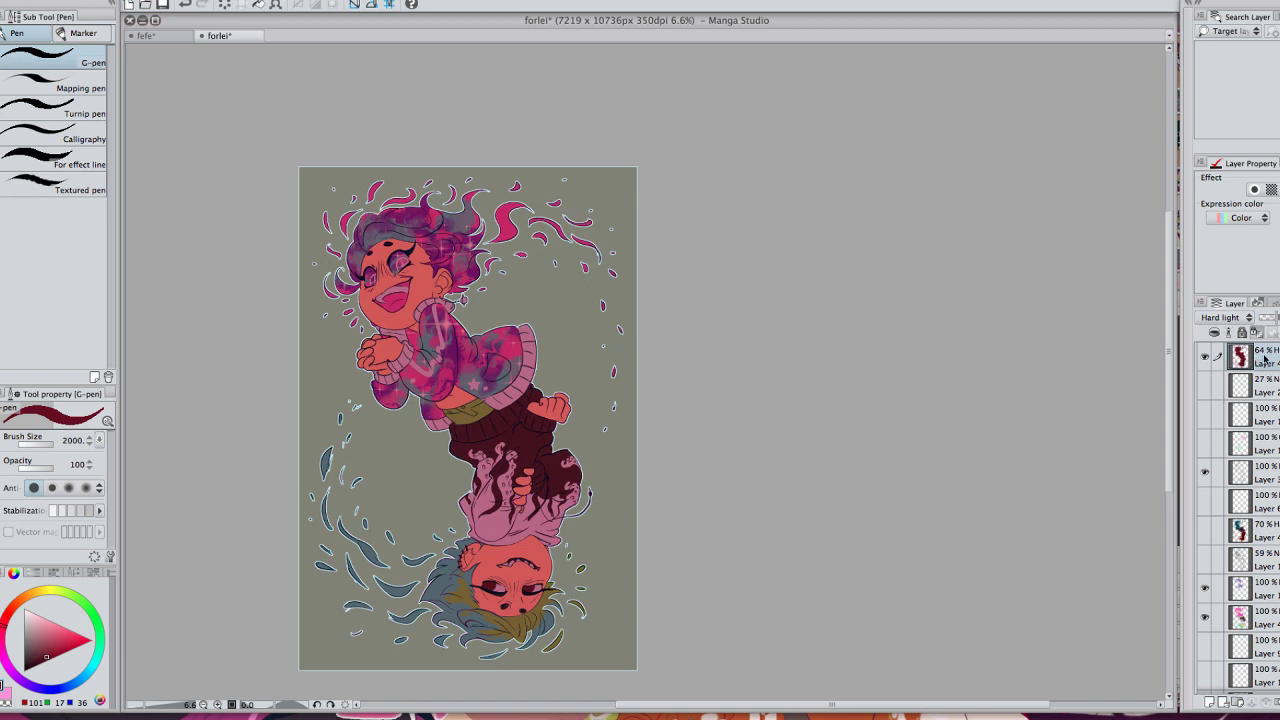
Step: Reduce the red Hard light layer's opacity to 59%
drag(659, 313, 664, 309)
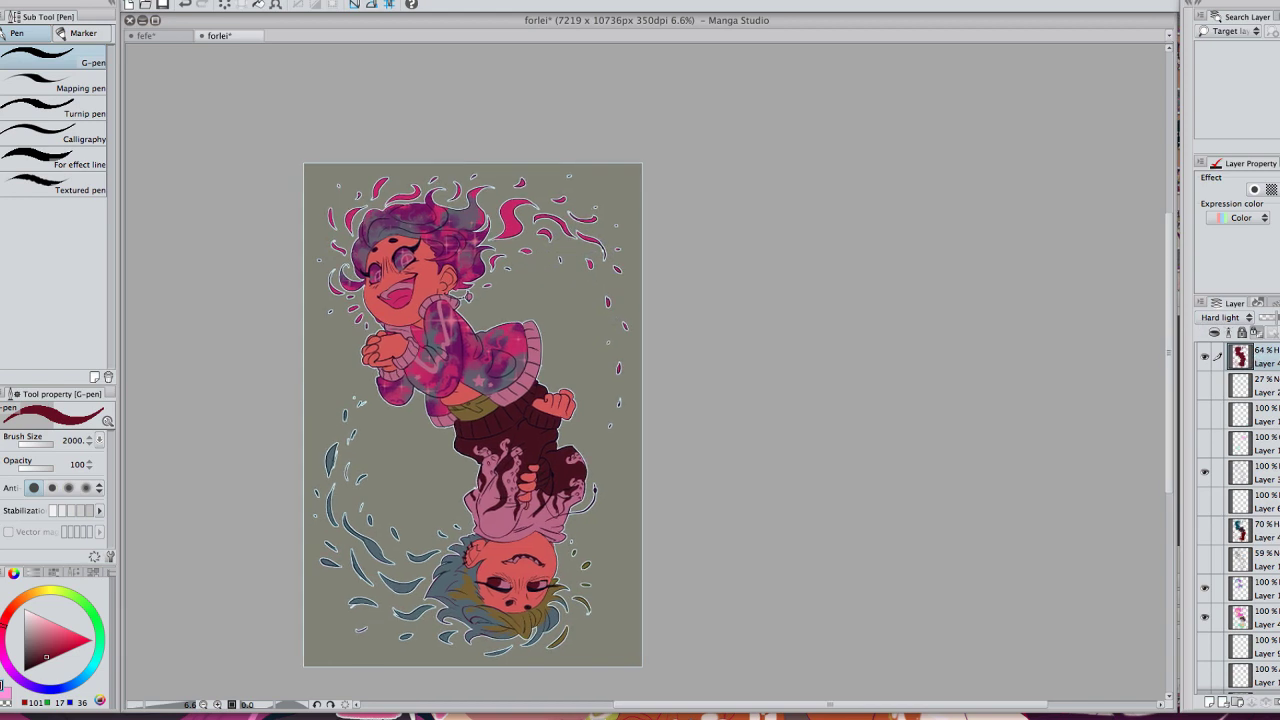
drag(311, 430, 359, 424)
drag(1266, 318, 1266, 318)
Step: Hide the red shading, briefly show the original 70% shading layer for reference, and bring the red layer back
click(1204, 356)
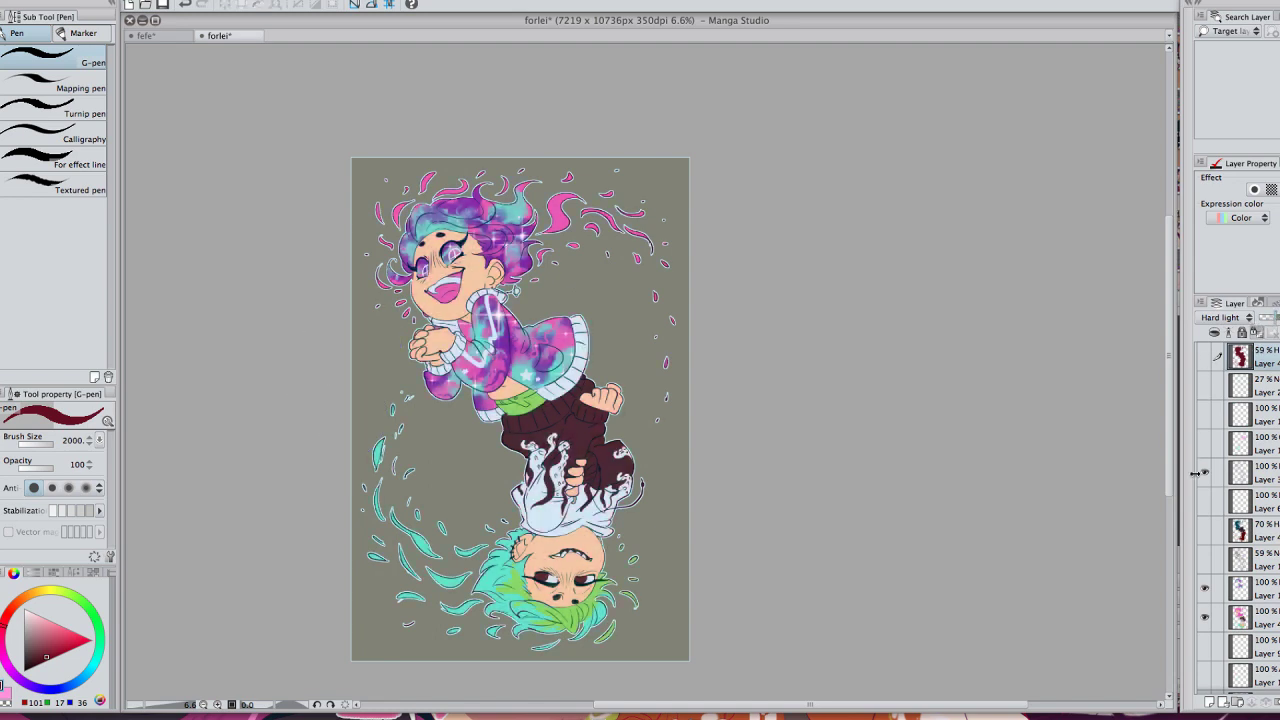
click(1204, 532)
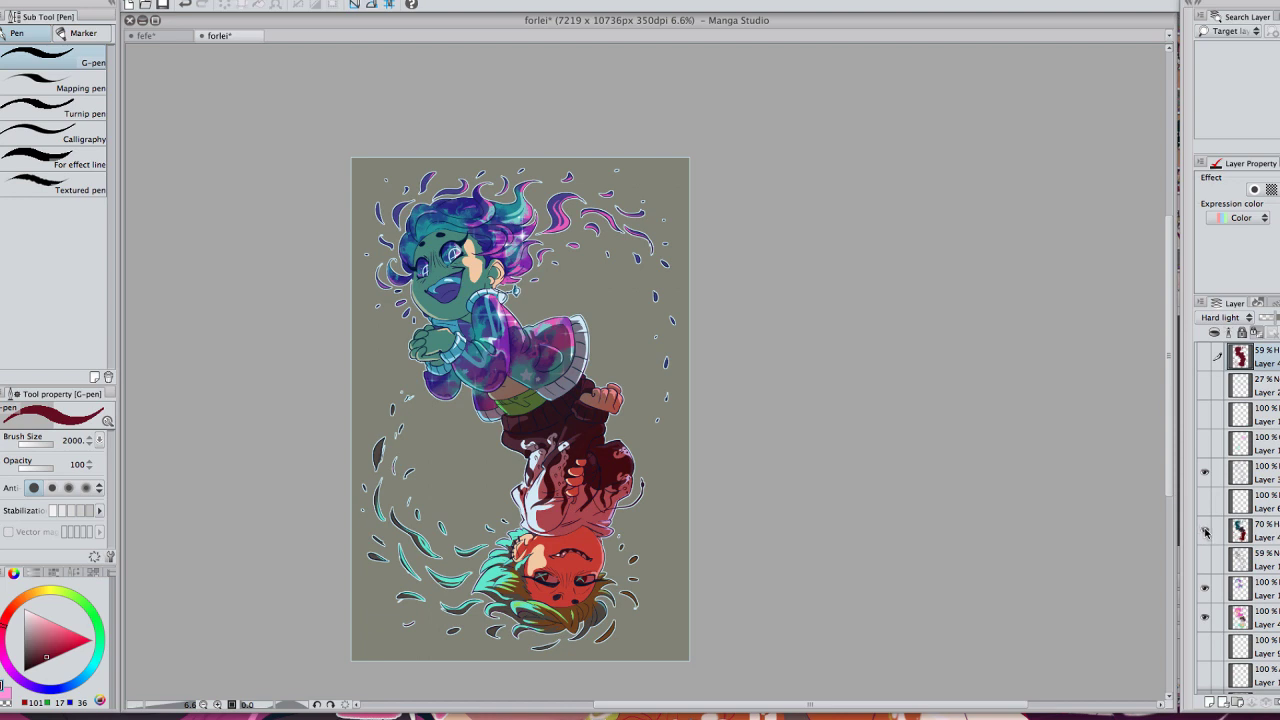
click(1204, 532)
click(1204, 356)
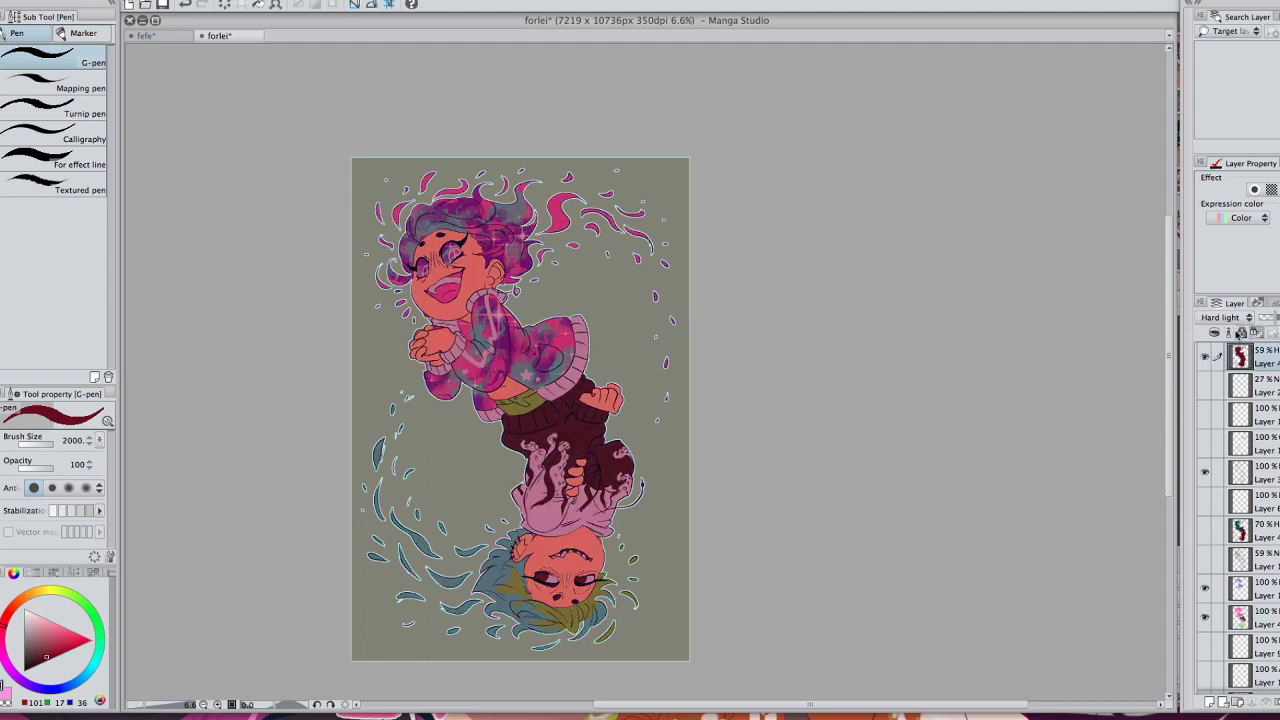
Step: Change the drawing colour to dark teal (RGB 35, 88, 94) and set the shading layer's opacity to 72%
click(52, 654)
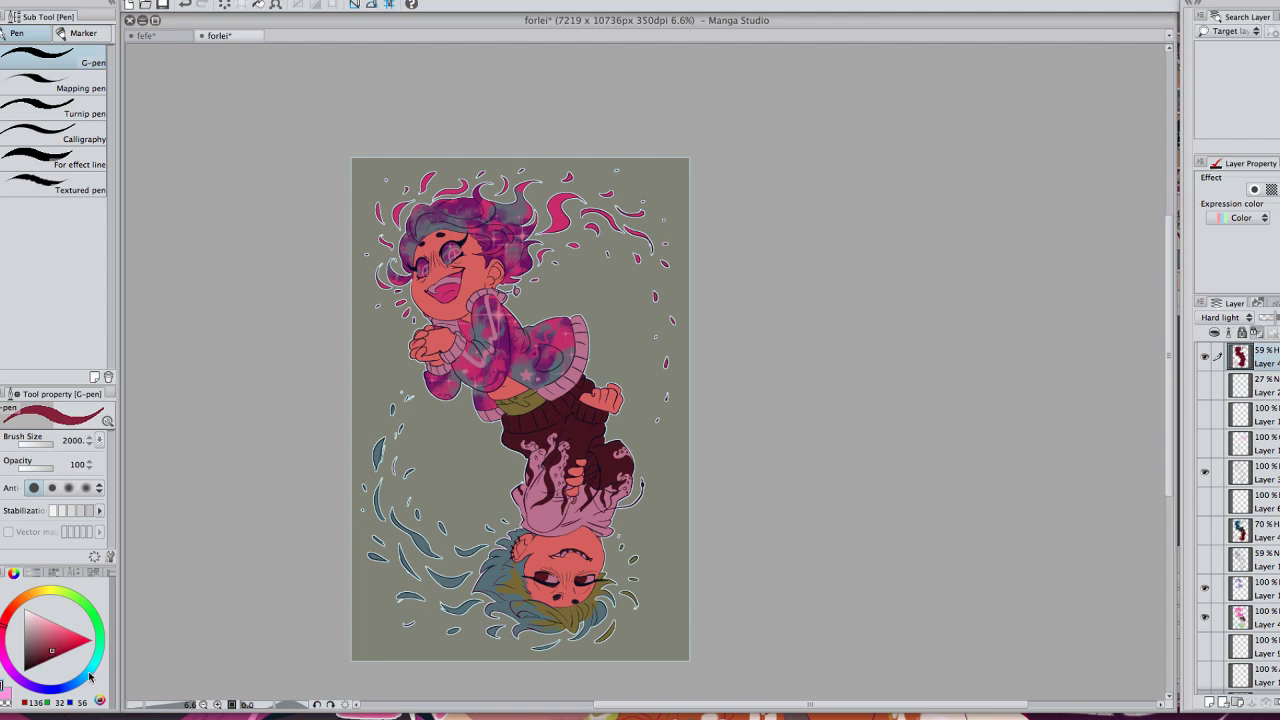
click(90, 672)
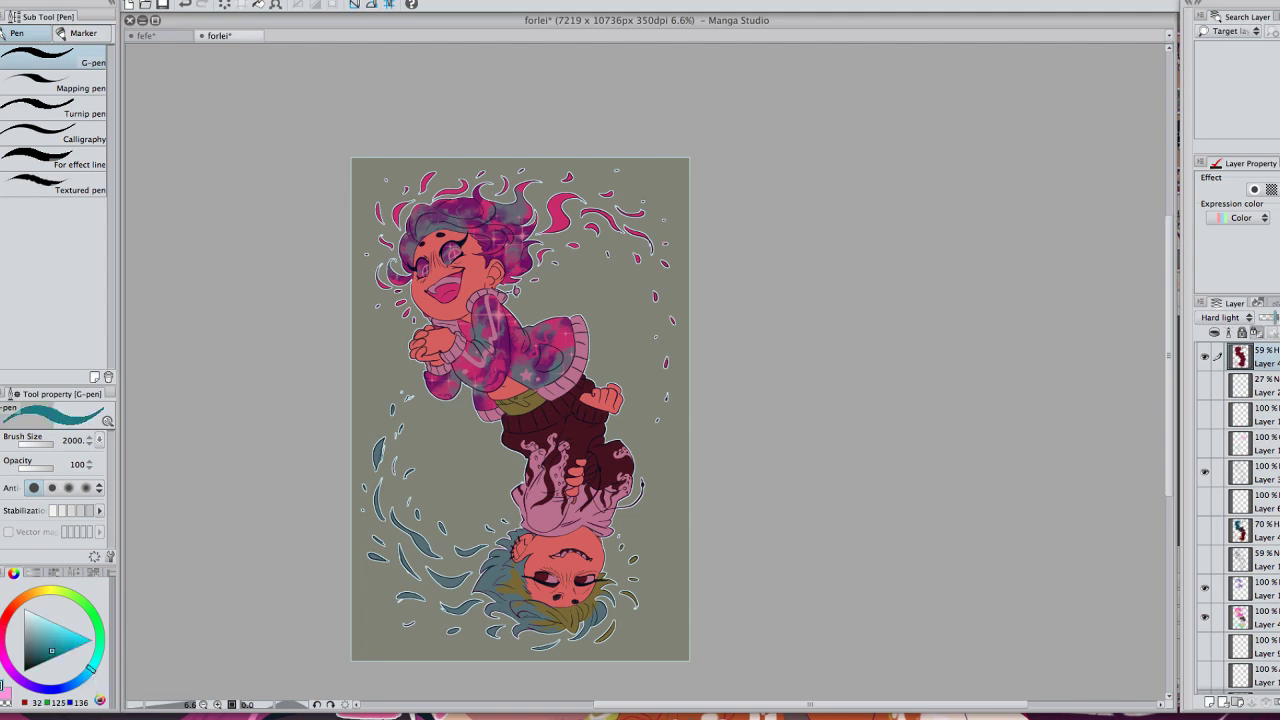
drag(1275, 318, 1279, 318)
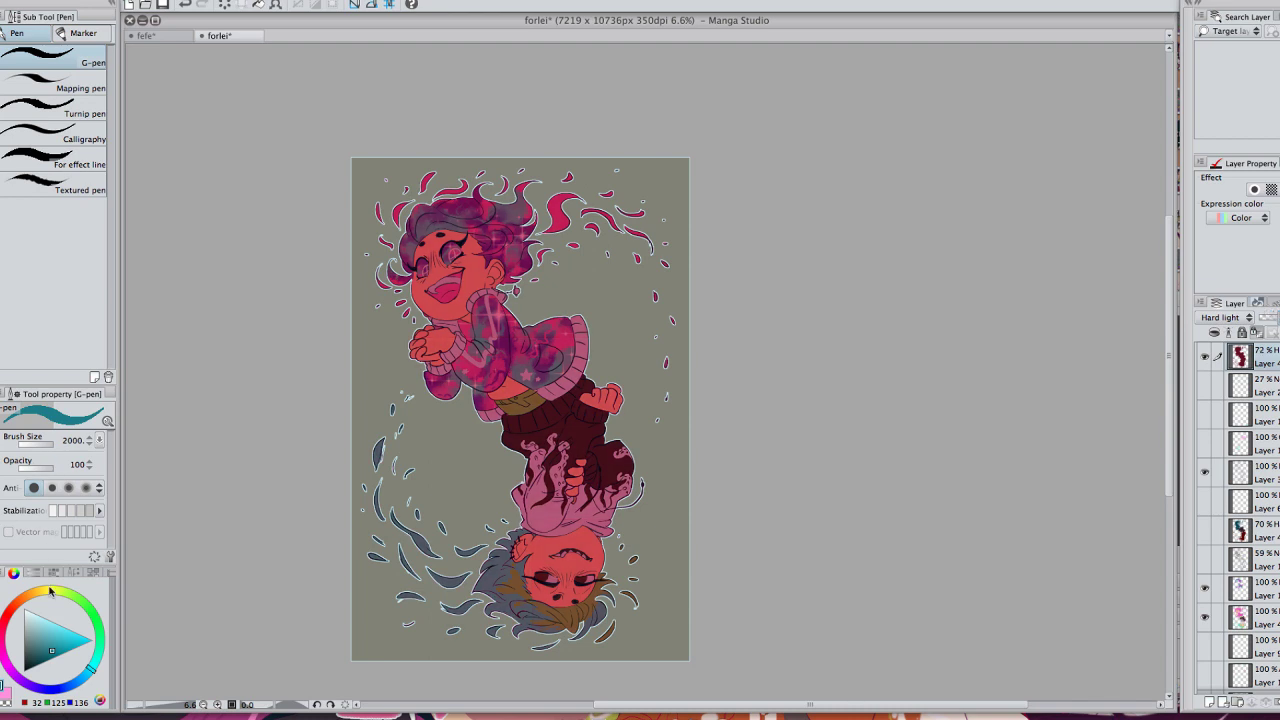
drag(42, 657, 40, 659)
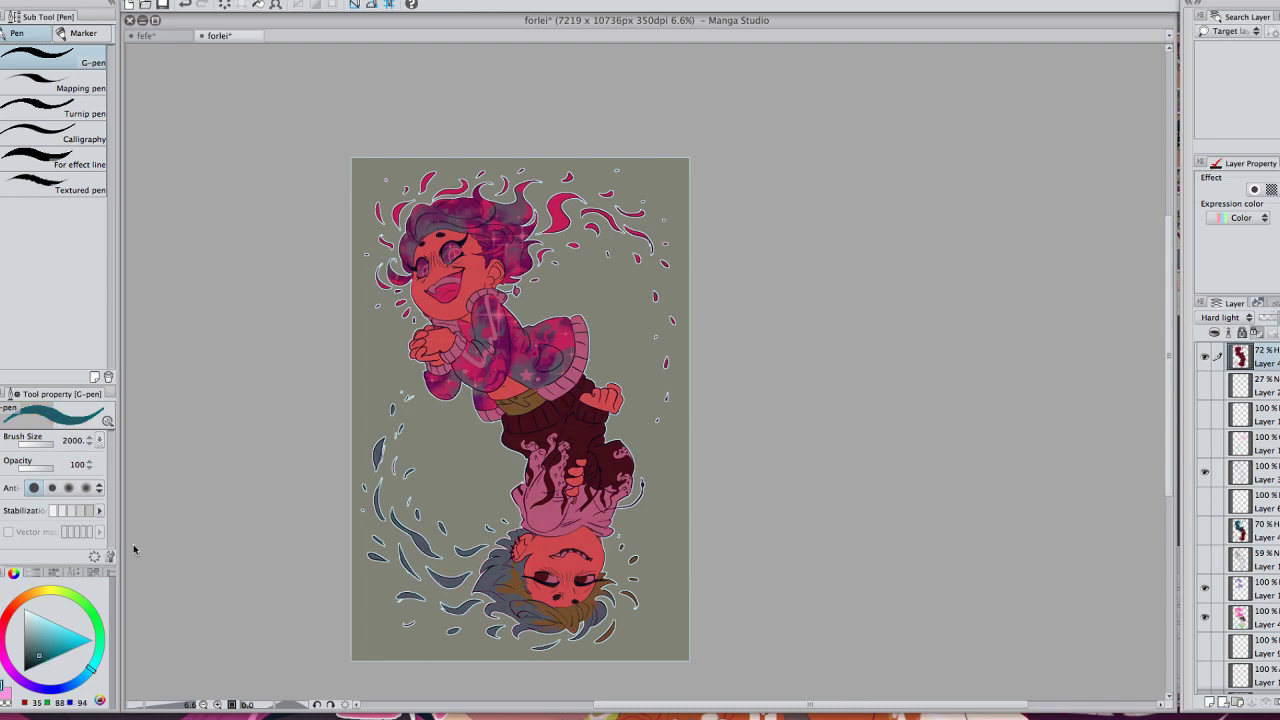
Step: Paint the upper character and the surrounding upper flames dark teal, and soften the lower edge with the Soft airbrush at size 700
drag(372, 224, 490, 204)
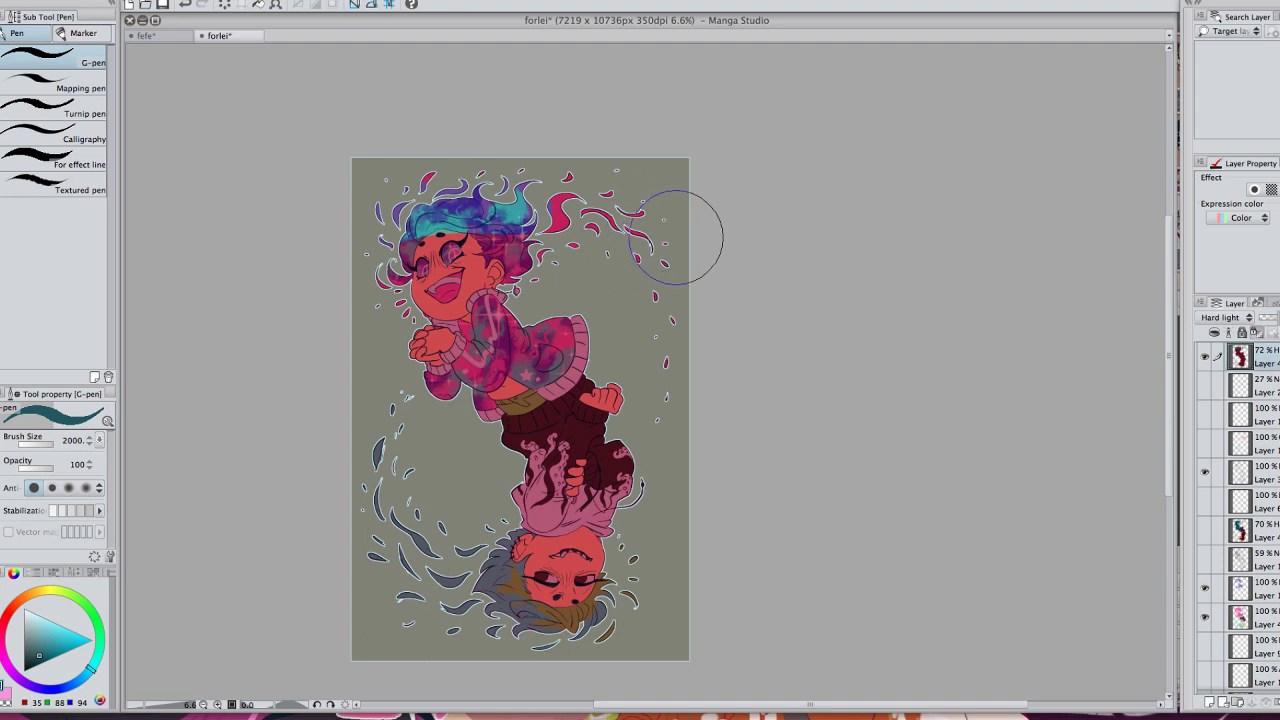
mouse_move(676, 237)
mouse_down()
mouse_move(575, 190)
mouse_move(430, 195)
mouse_move(395, 245)
mouse_move(520, 218)
mouse_move(643, 249)
mouse_move(679, 370)
mouse_move(585, 251)
mouse_move(483, 263)
mouse_move(423, 300)
mouse_up()
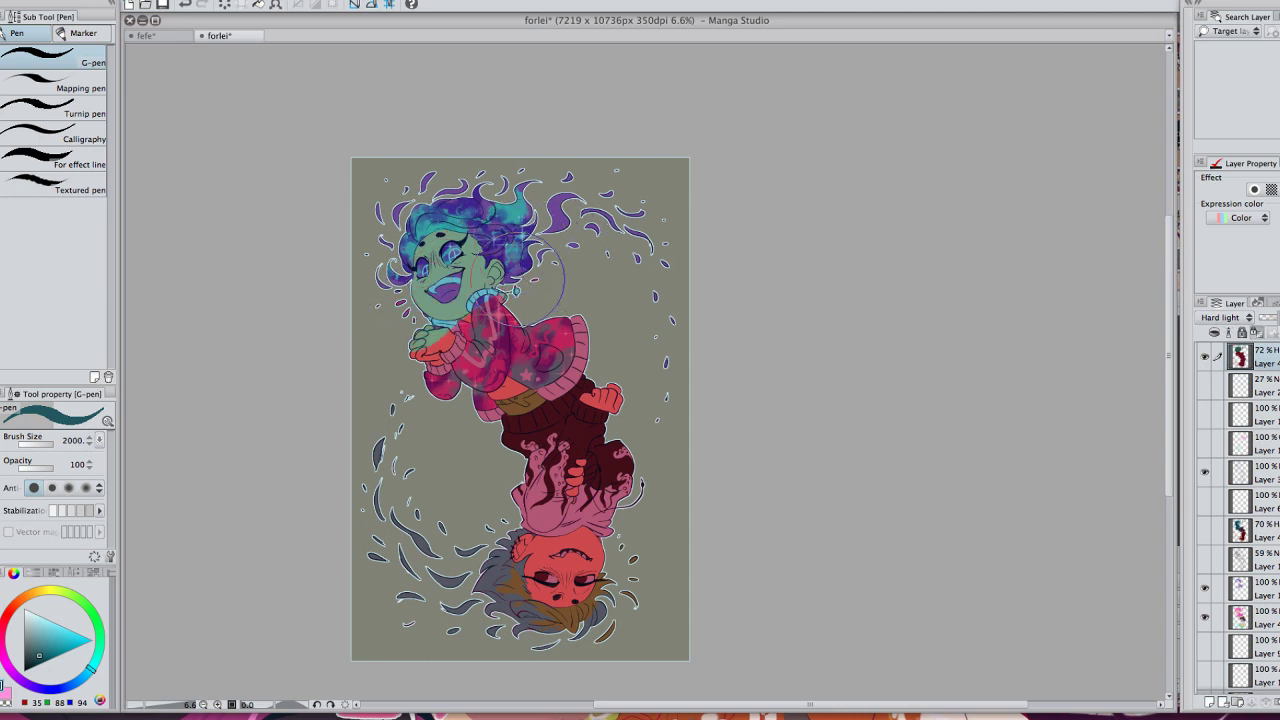
mouse_move(520, 280)
mouse_down()
mouse_move(410, 382)
mouse_move(470, 407)
mouse_move(560, 330)
mouse_up()
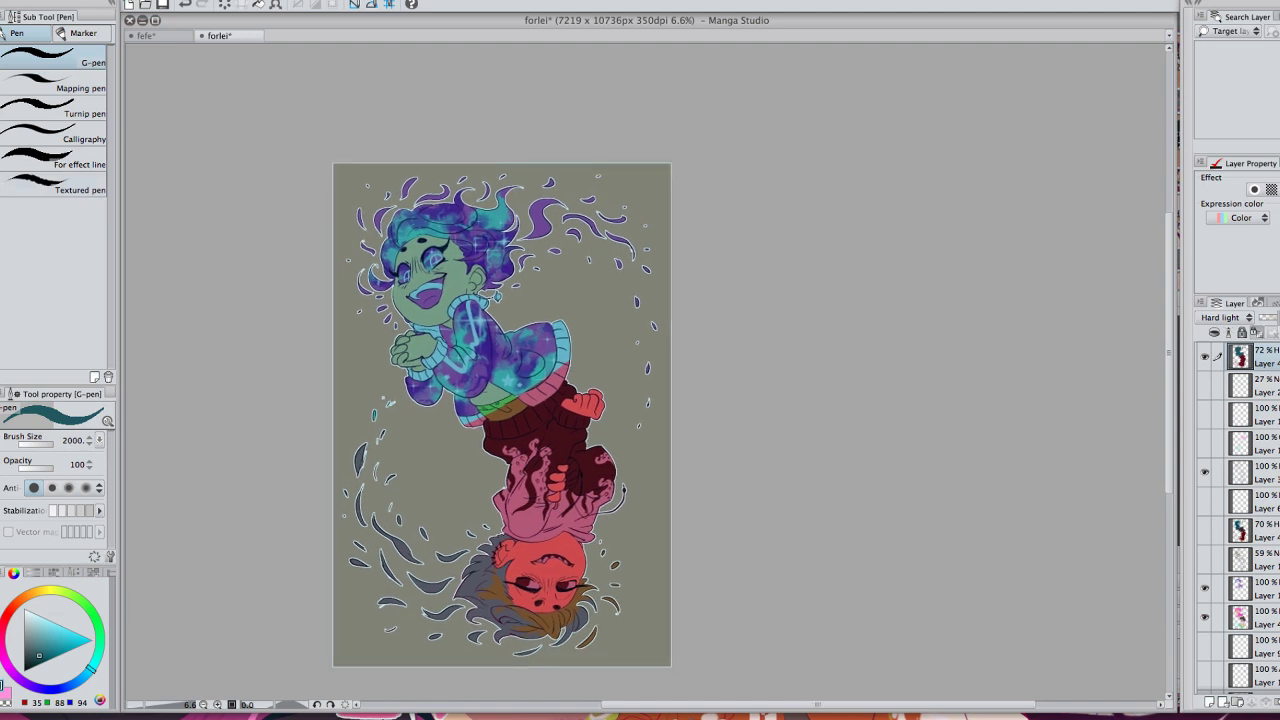
key(b)
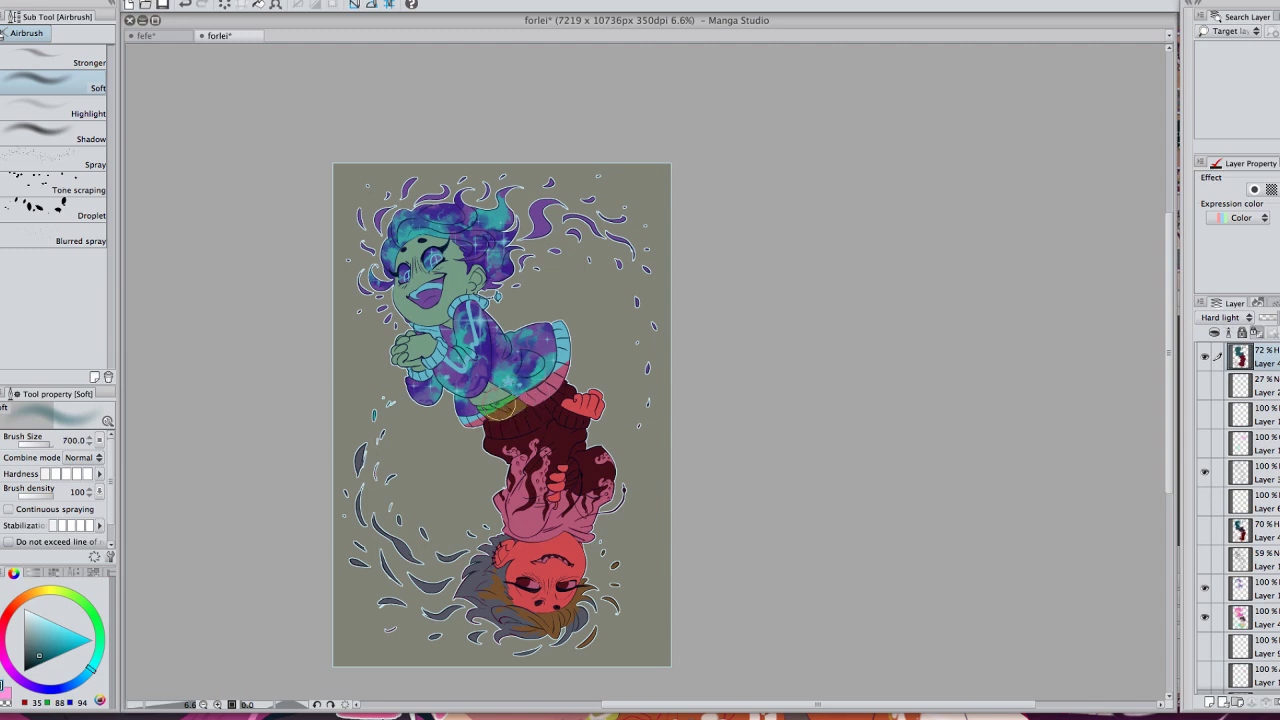
mouse_move(566, 366)
mouse_down()
mouse_move(442, 426)
mouse_move(584, 348)
mouse_move(460, 426)
mouse_move(590, 352)
mouse_move(459, 419)
mouse_move(584, 363)
mouse_up()
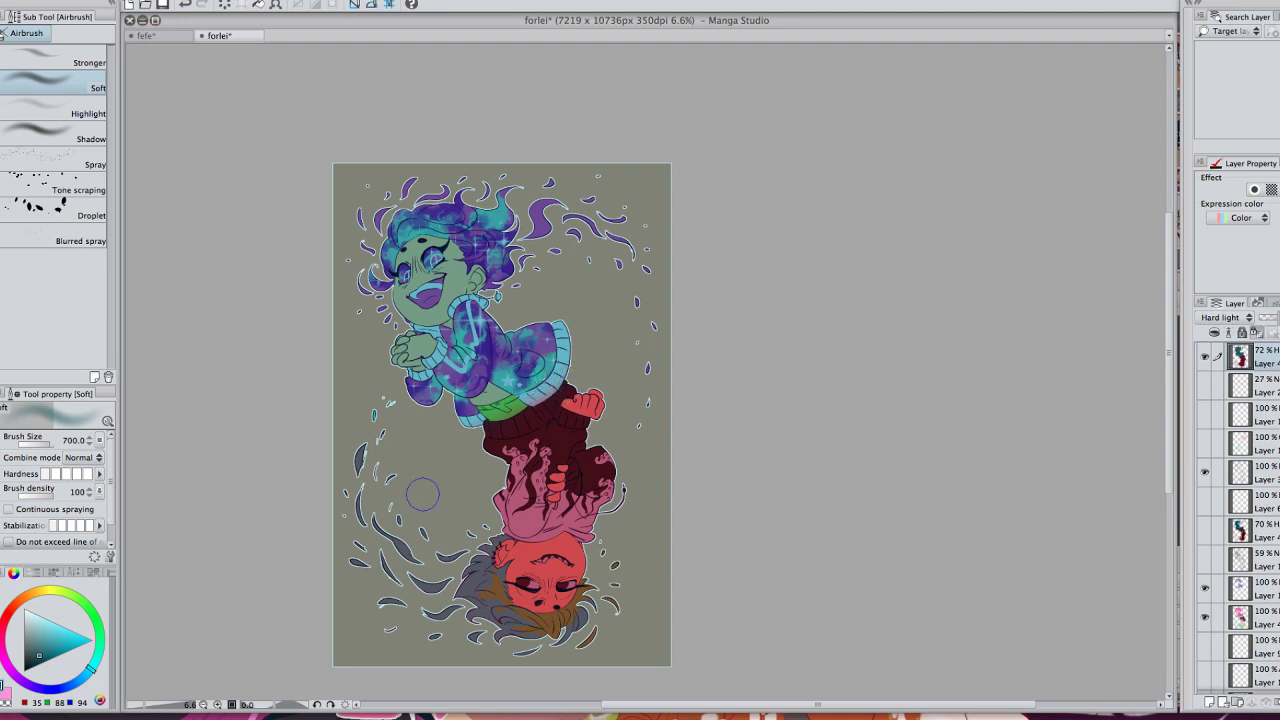
Step: Set the shading layer to Normal at 100% opacity and blend the teal and red seam with the Soft airbrush at size 1200
key(space)
drag(661, 432, 625, 440)
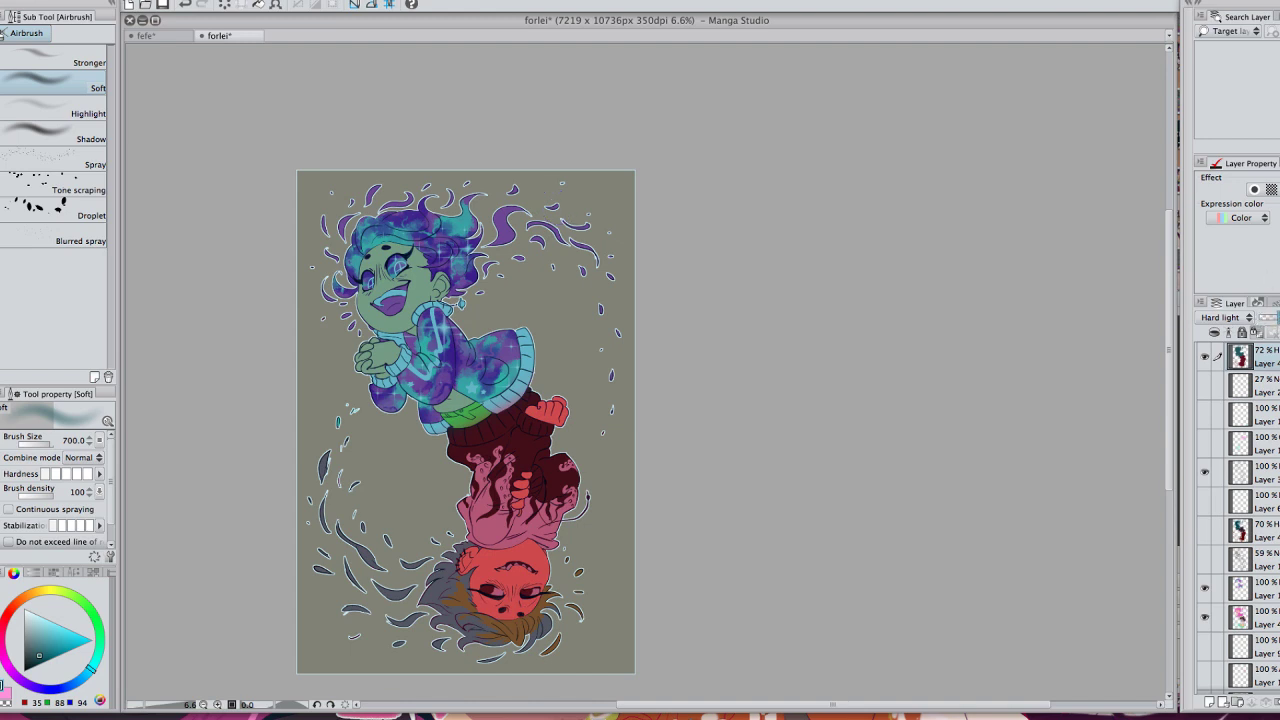
click(1243, 318)
click(1228, 323)
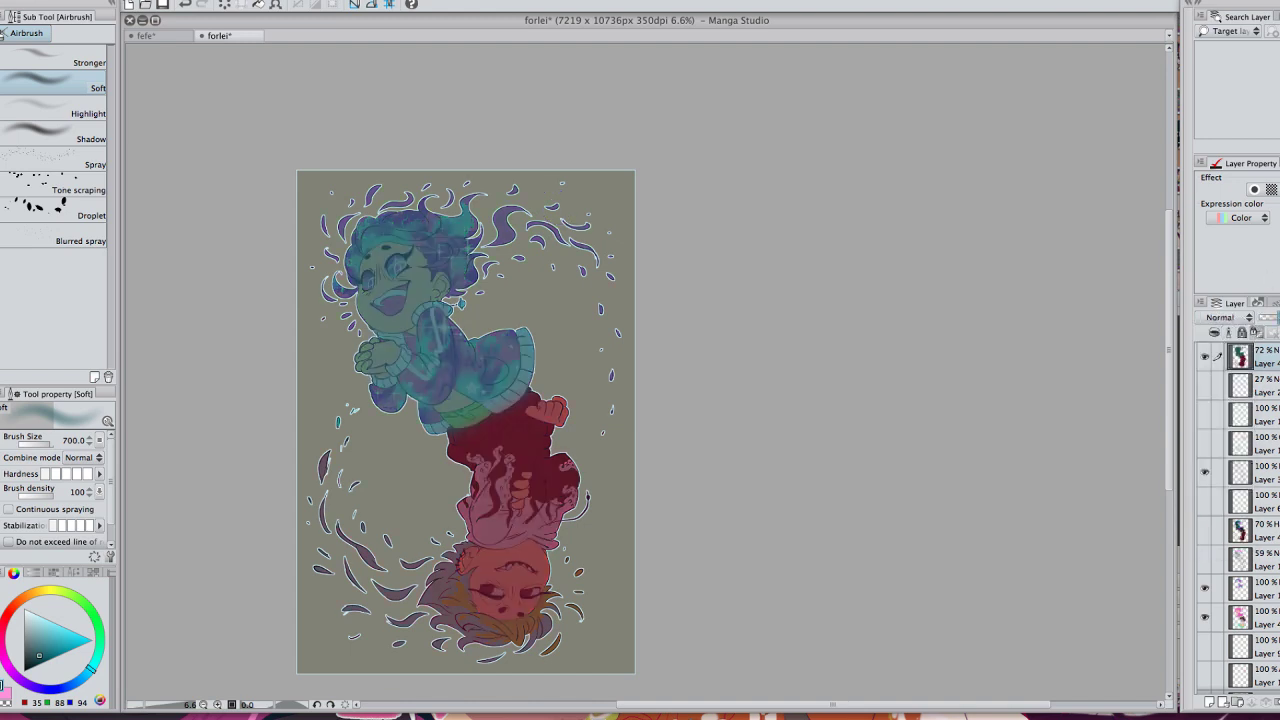
alt+click(512, 444)
key(])
key(])
key(])
drag(546, 390, 435, 457)
alt+click(455, 367)
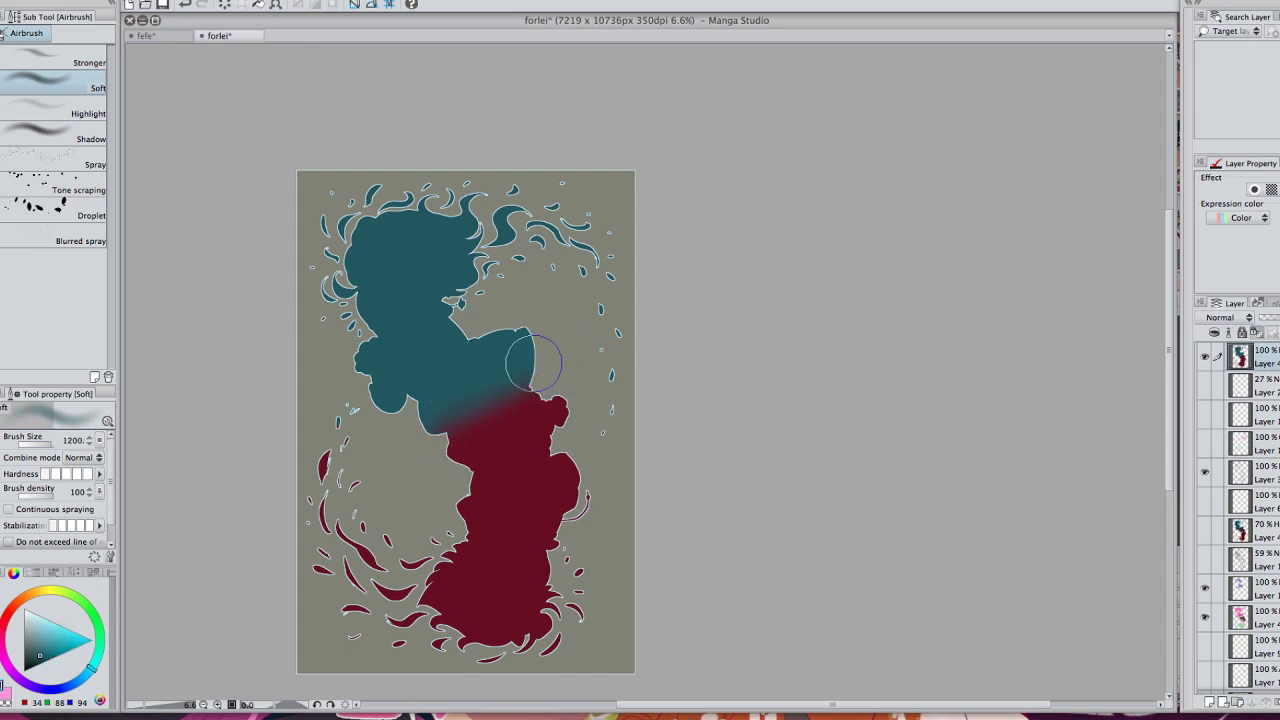
Step: Widen the teal-to-red gradient around the waist with the Soft airbrush at size 2000, sampling both colours from the layer
mouse_move(462, 430)
mouse_down()
mouse_move(550, 383)
mouse_move(437, 468)
mouse_move(564, 399)
mouse_move(486, 443)
mouse_up()
key(])
key(])
key(])
mouse_move(537, 400)
mouse_down()
mouse_move(455, 437)
mouse_move(560, 417)
mouse_move(470, 461)
mouse_move(503, 496)
mouse_move(559, 415)
mouse_move(490, 450)
mouse_move(489, 438)
mouse_move(550, 363)
mouse_move(438, 414)
mouse_move(544, 342)
mouse_move(444, 405)
mouse_move(534, 333)
mouse_move(468, 365)
mouse_move(409, 410)
mouse_move(430, 378)
mouse_move(420, 389)
mouse_move(535, 349)
mouse_move(498, 390)
mouse_move(550, 363)
mouse_move(522, 380)
mouse_move(551, 398)
mouse_move(489, 446)
mouse_move(500, 440)
mouse_move(426, 316)
mouse_move(454, 323)
mouse_move(543, 422)
mouse_move(558, 395)
mouse_move(453, 466)
mouse_move(582, 402)
mouse_move(538, 438)
mouse_move(563, 440)
mouse_move(507, 455)
mouse_move(475, 431)
mouse_move(527, 236)
mouse_move(538, 467)
mouse_move(538, 393)
mouse_up()
alt+click(500, 495)
alt+click(429, 319)
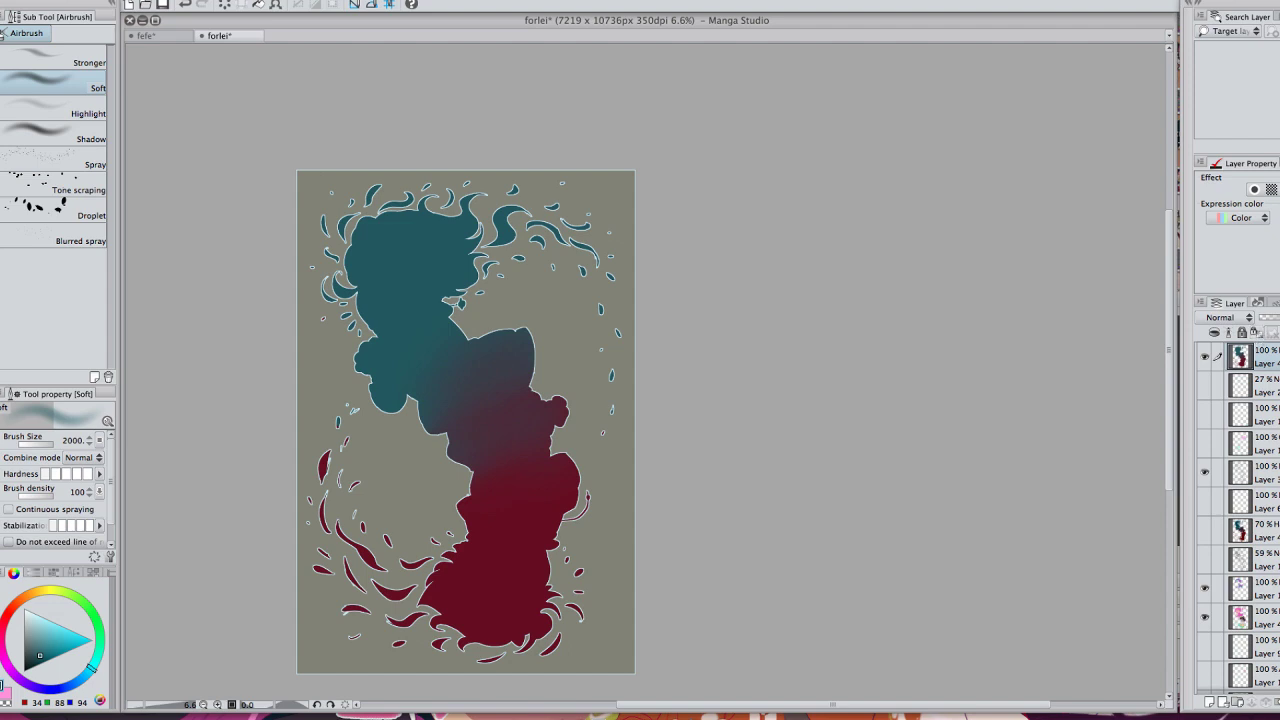
Step: Set the gradient shading layer's blending mode to Hard light and its opacity to 72%
click(1224, 317)
click(1222, 528)
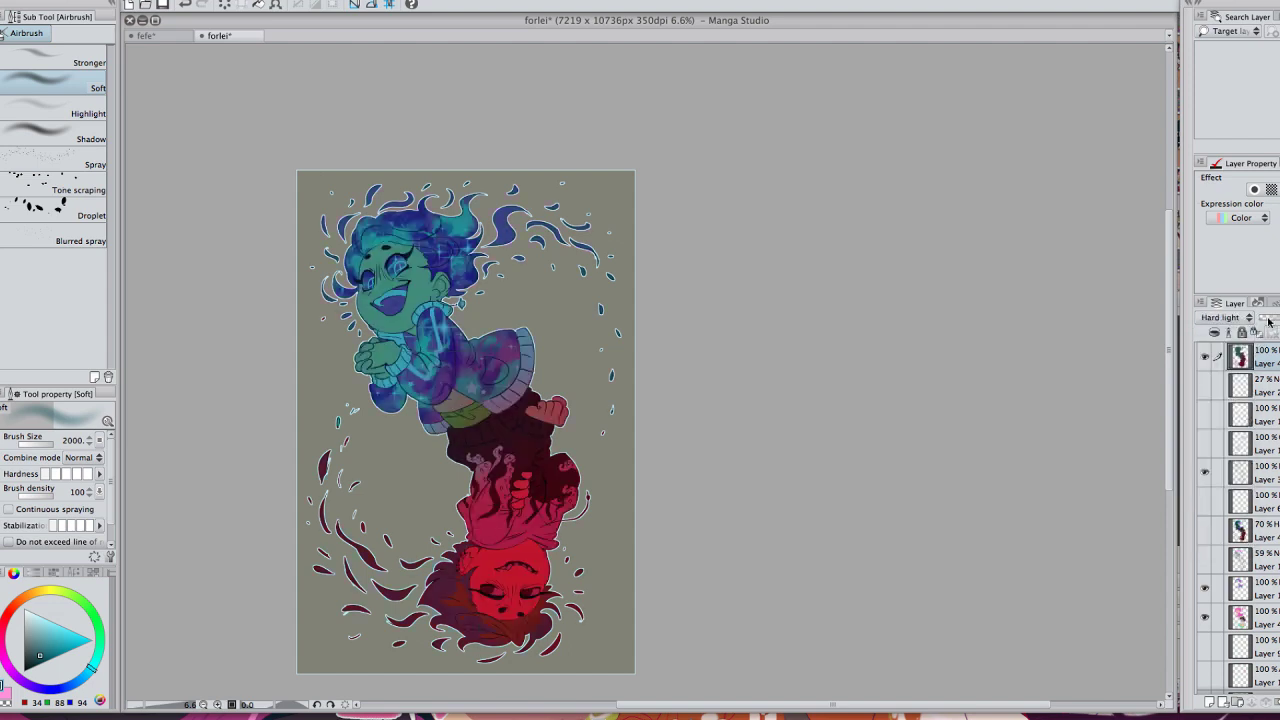
drag(1270, 318, 1267, 318)
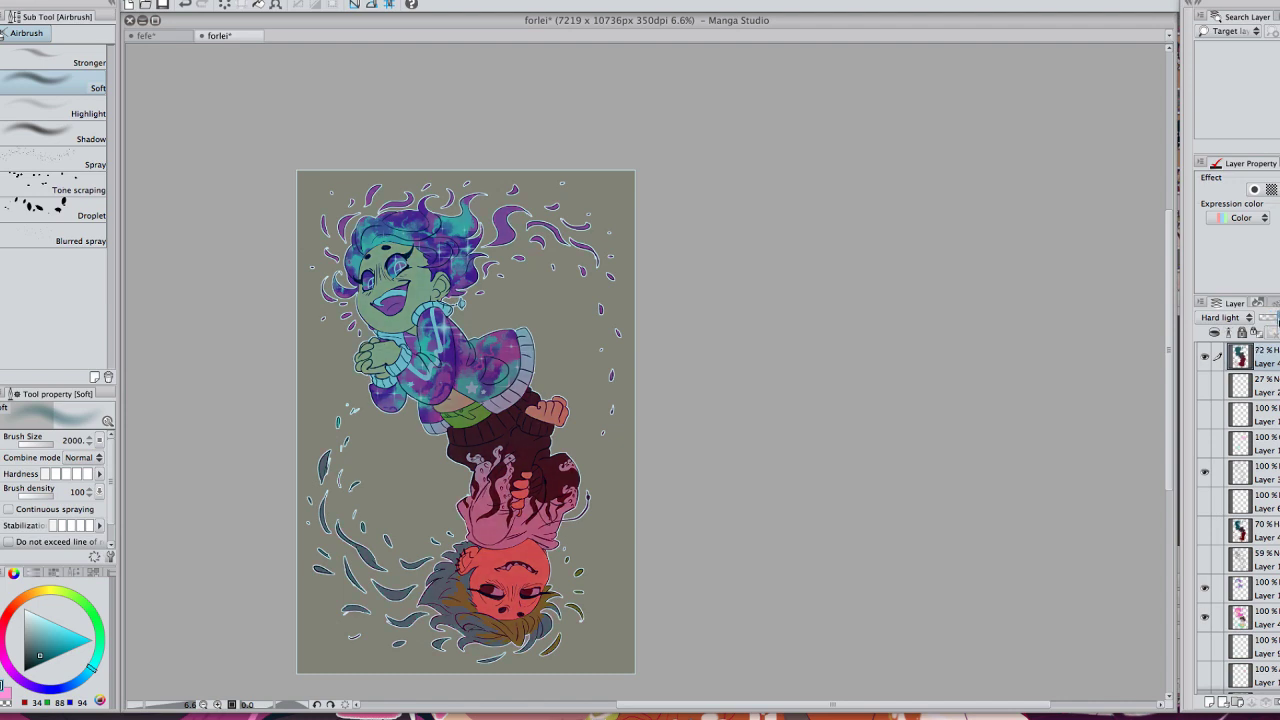
drag(729, 409, 708, 440)
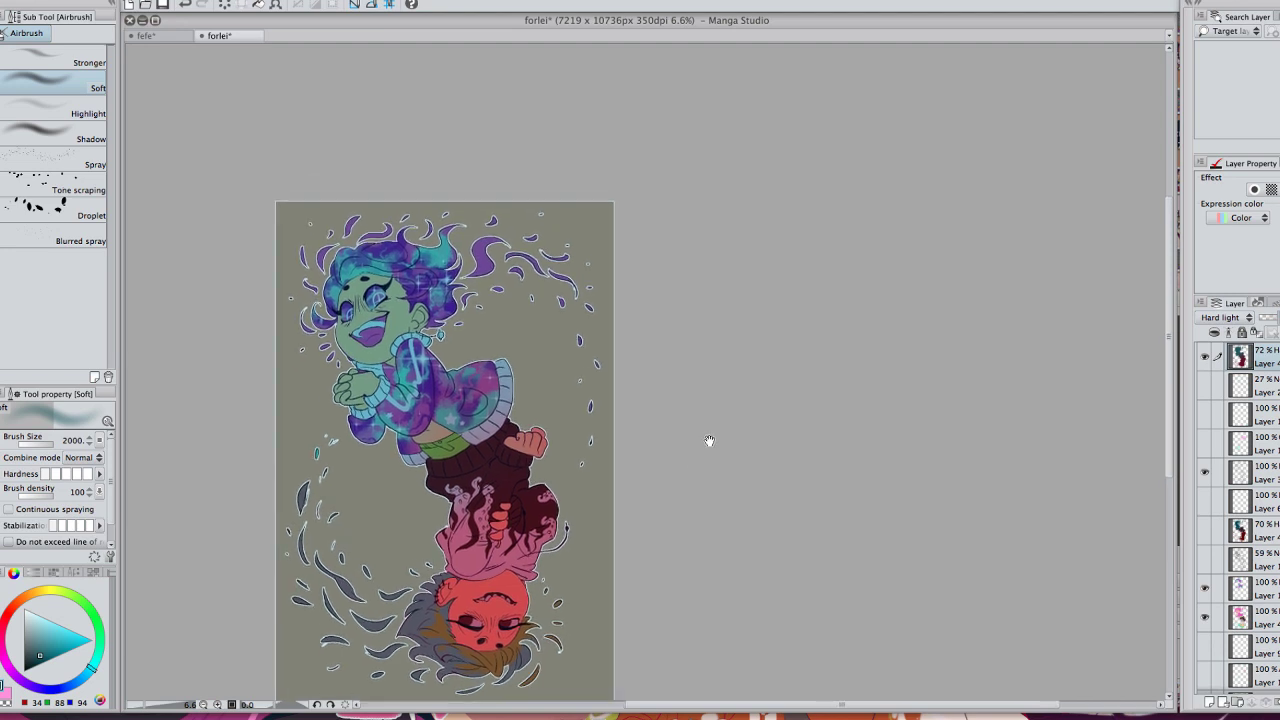
drag(733, 494, 731, 478)
scroll(1238, 520, down, 5)
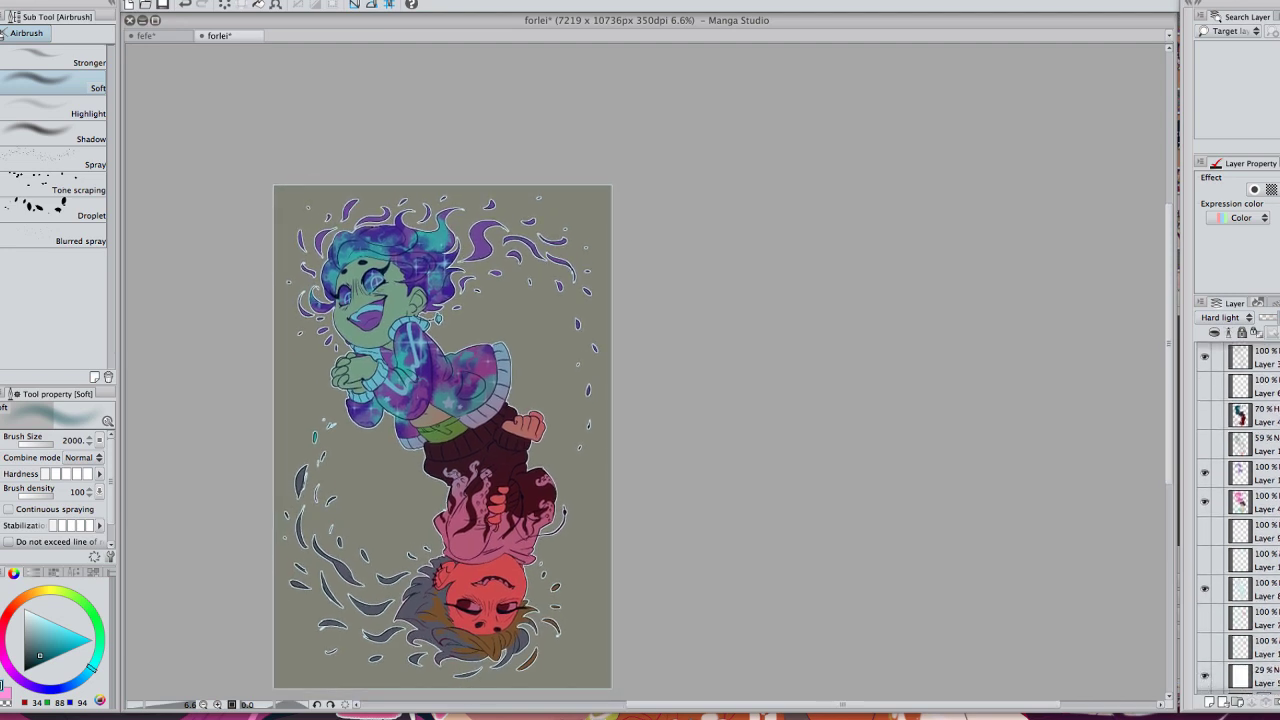
Step: Show the layers holding the pink and teal crosshair sparkles, and check the white glow layer before leaving it hidden
click(1205, 537)
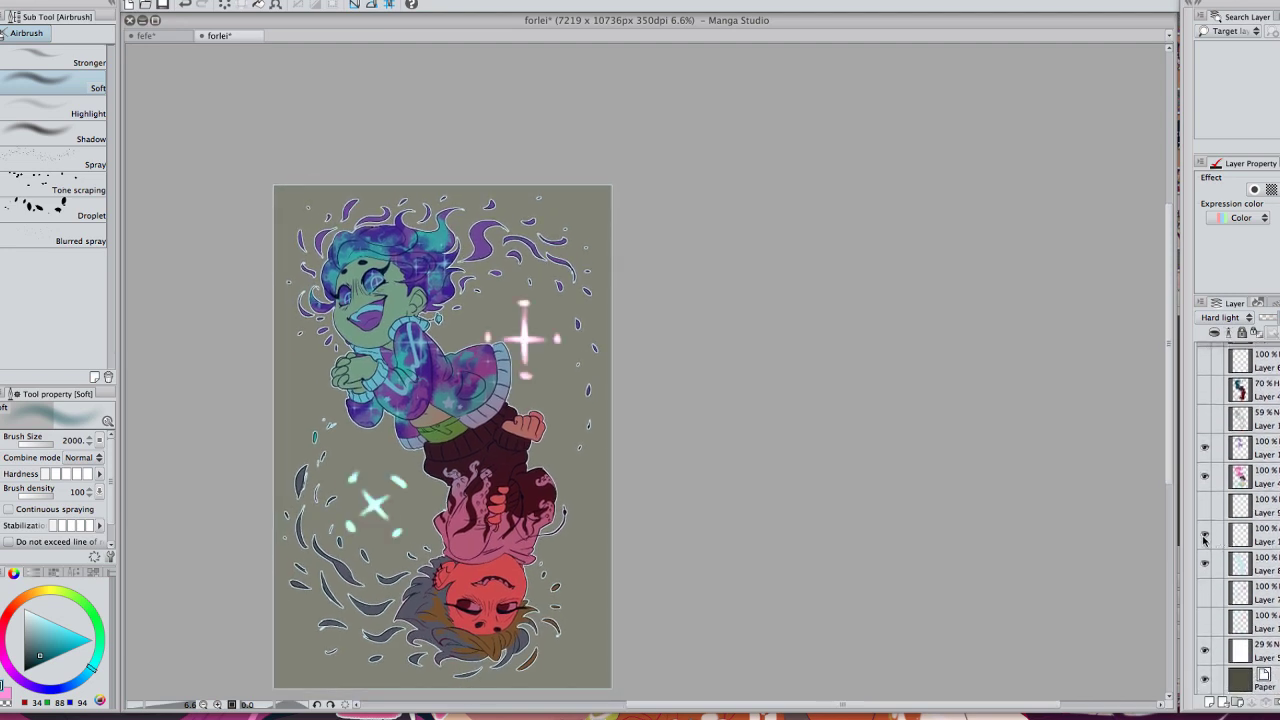
click(1206, 593)
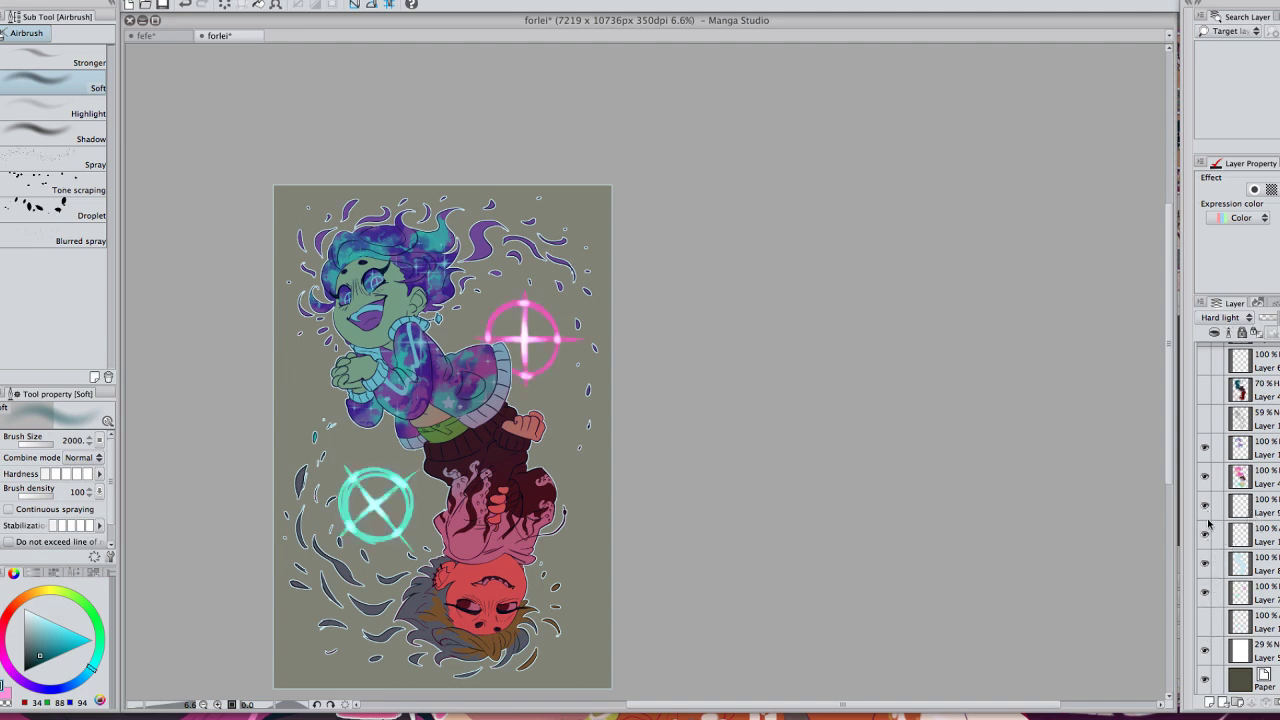
click(1205, 622)
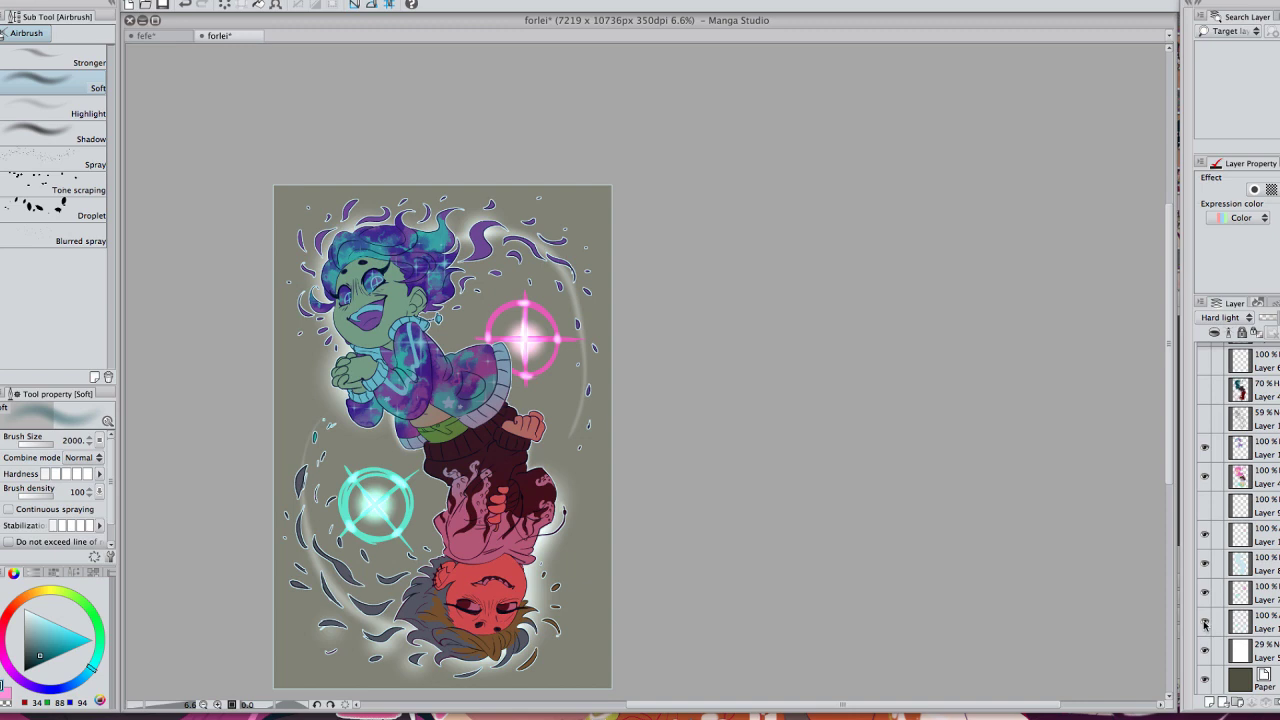
click(1205, 622)
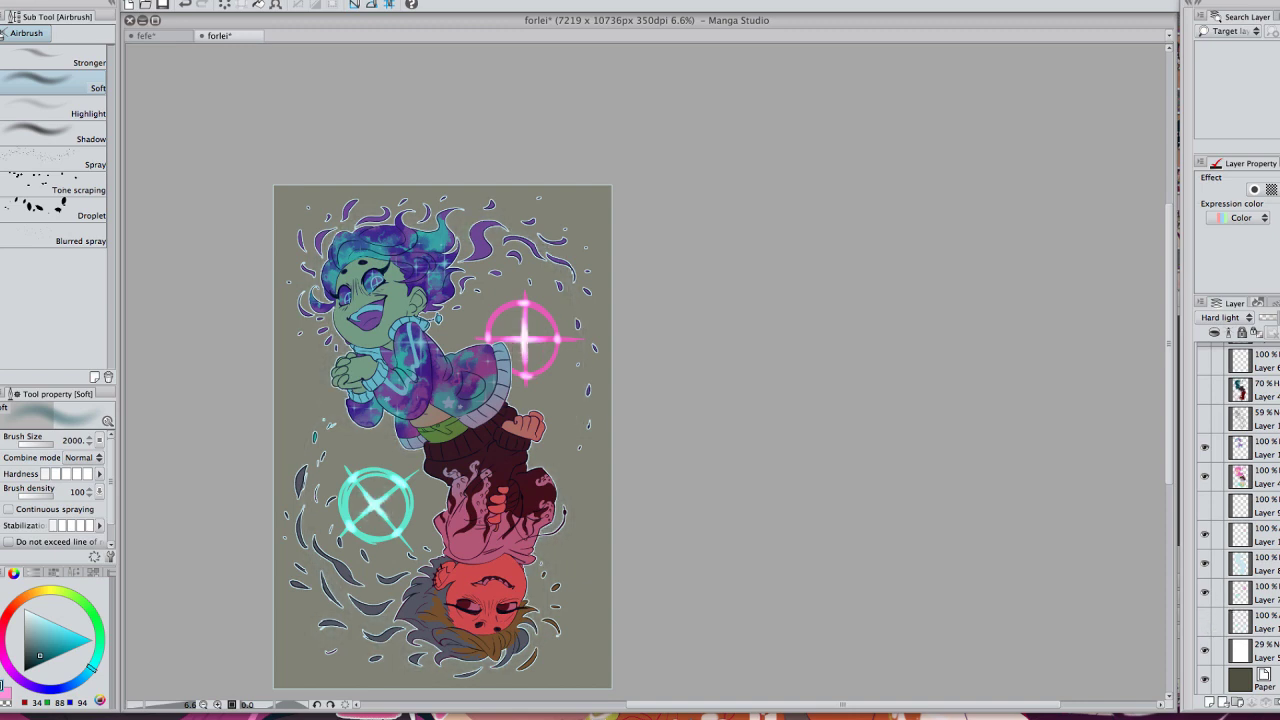
scroll(1220, 548, up, 2)
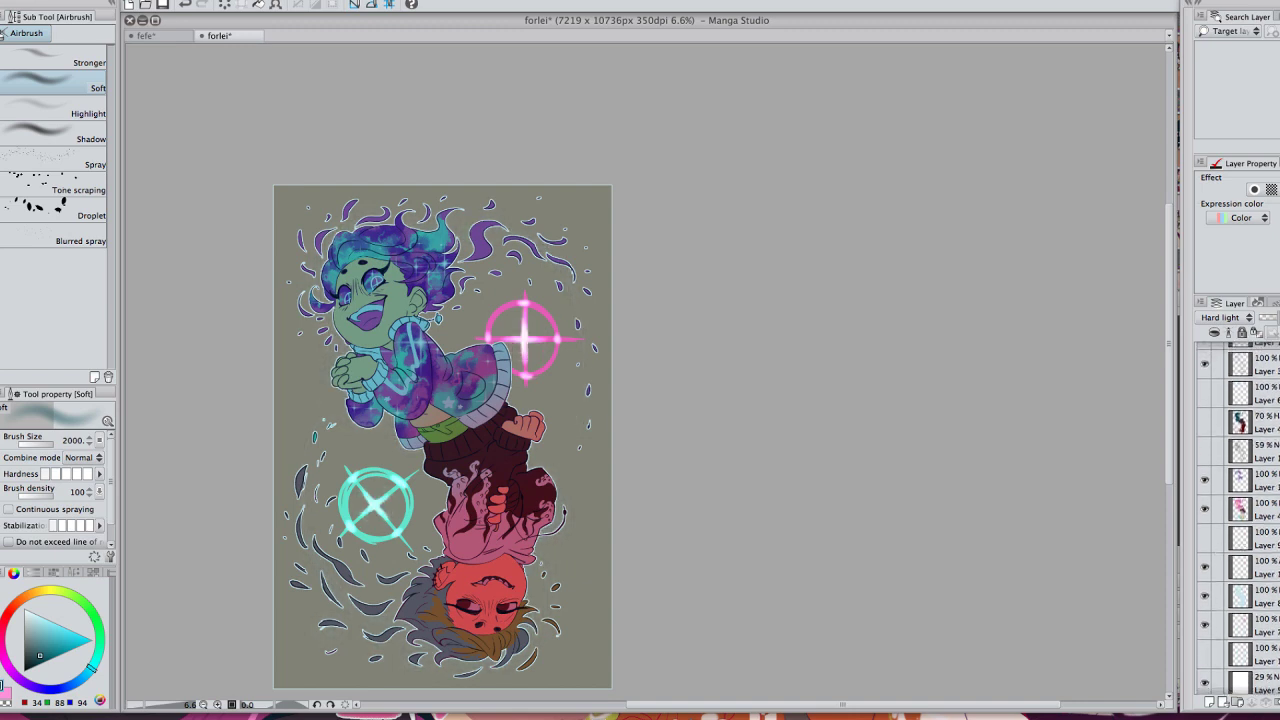
scroll(1237, 520, up, 4)
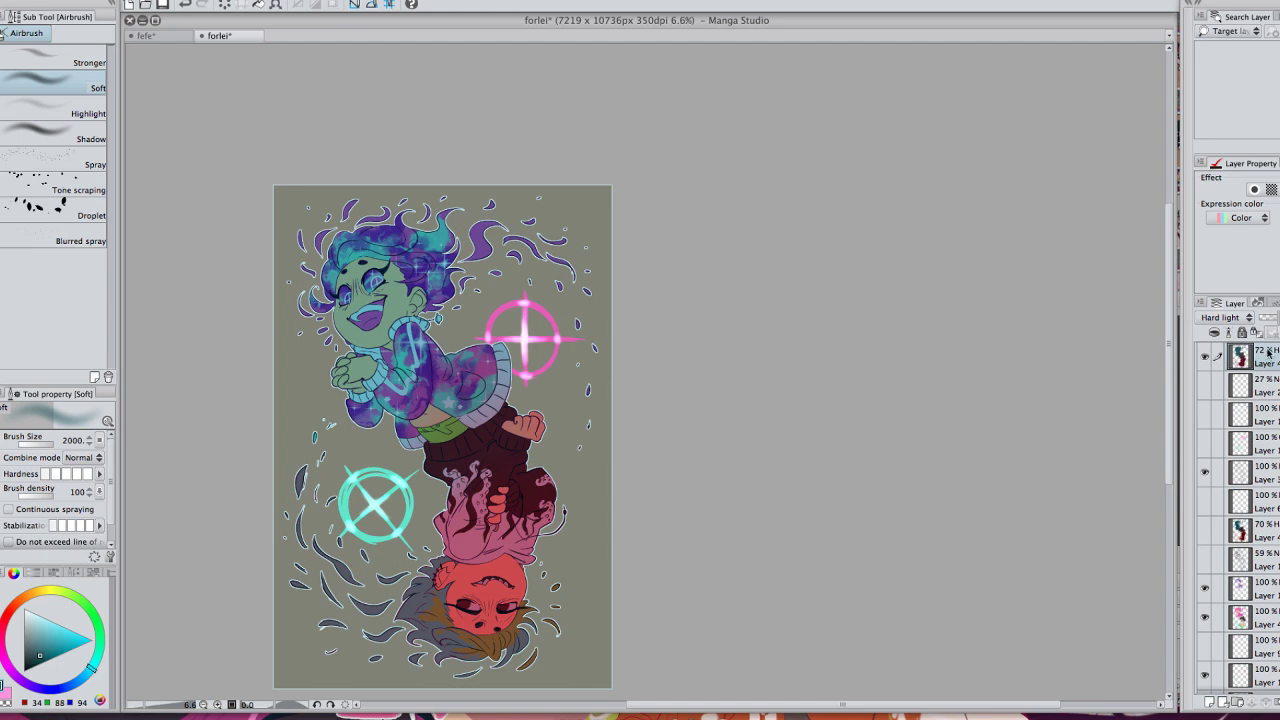
Step: Compare the finished 70% Hard light shading layer with the new gradient layer by swapping their visibility
click(1206, 530)
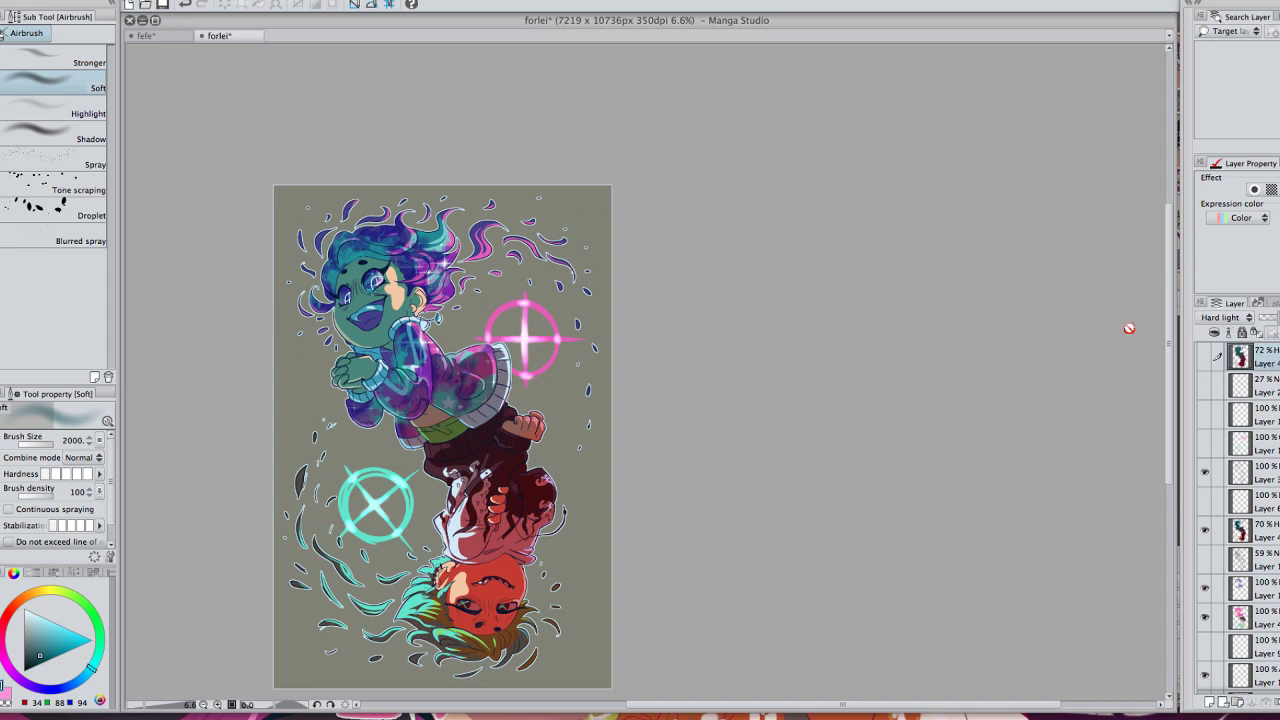
key(p)
scroll(1120, 328, up, 2)
scroll(1120, 328, left, 1)
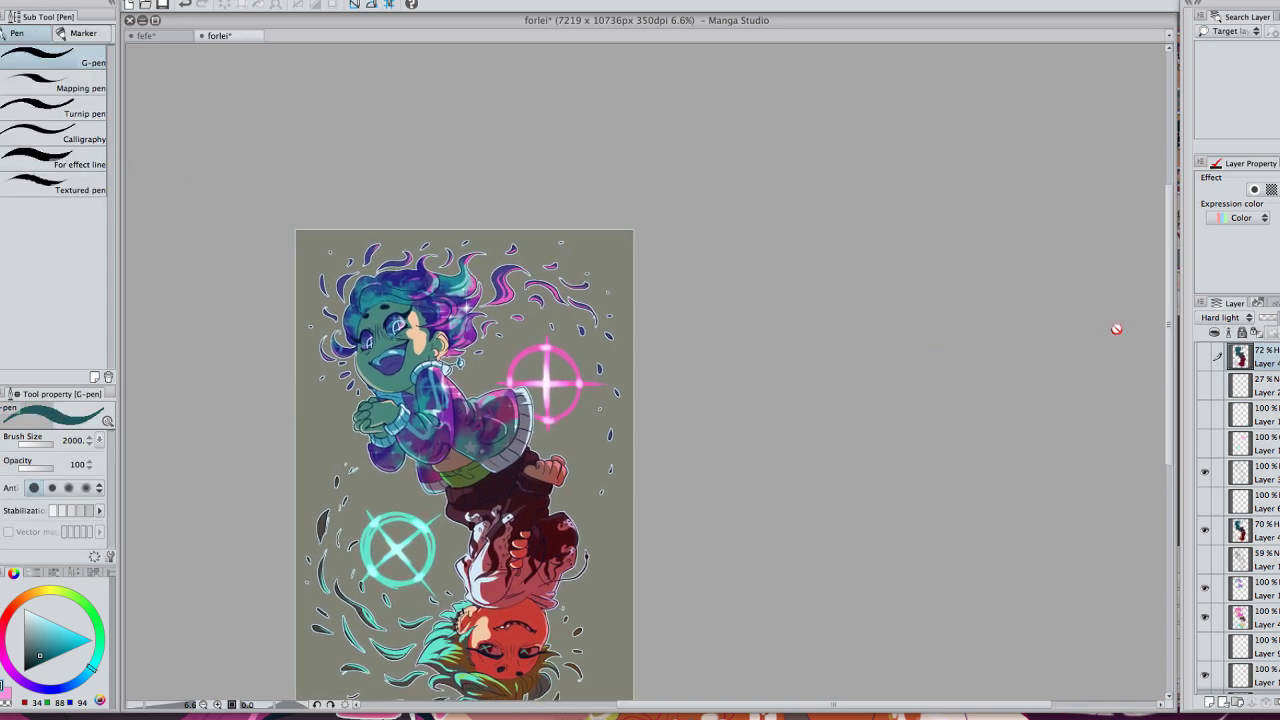
click(1204, 527)
click(1204, 355)
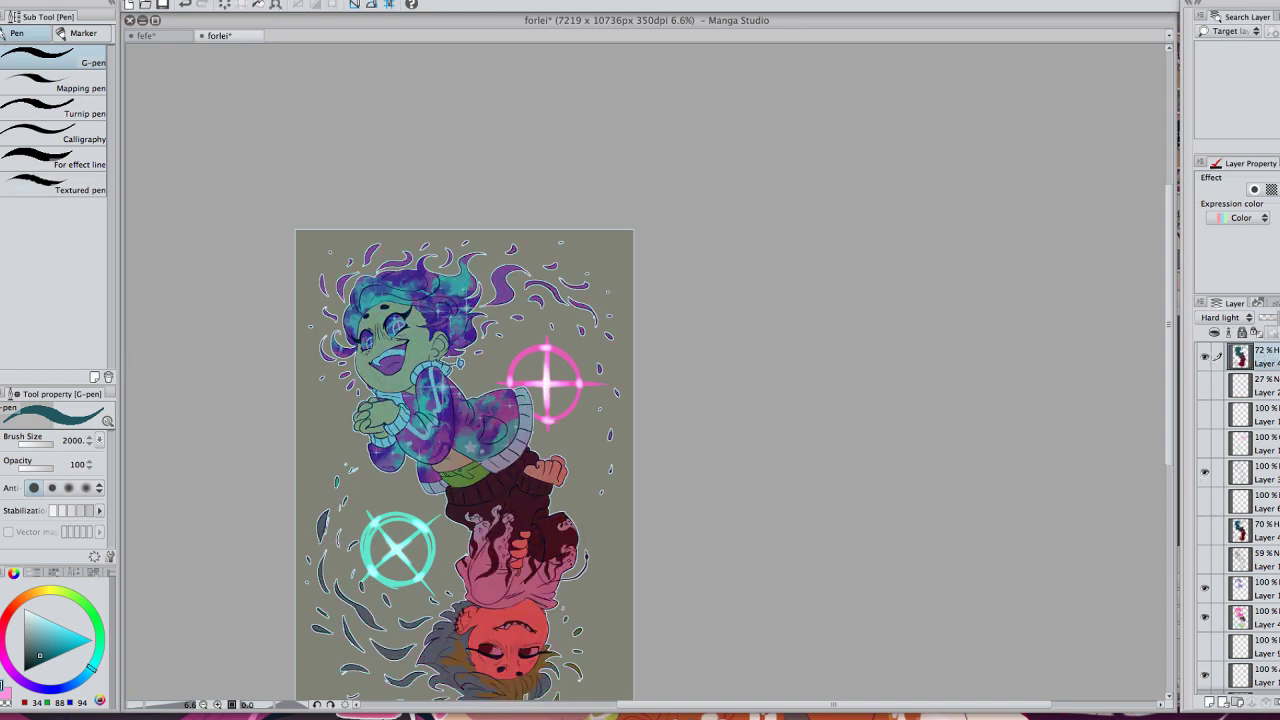
Step: Try to erase light shapes from the large purple flame using the G-pen in transparent colour at size 250
key(c)
key([)
key([)
key([)
key([)
key([)
key([)
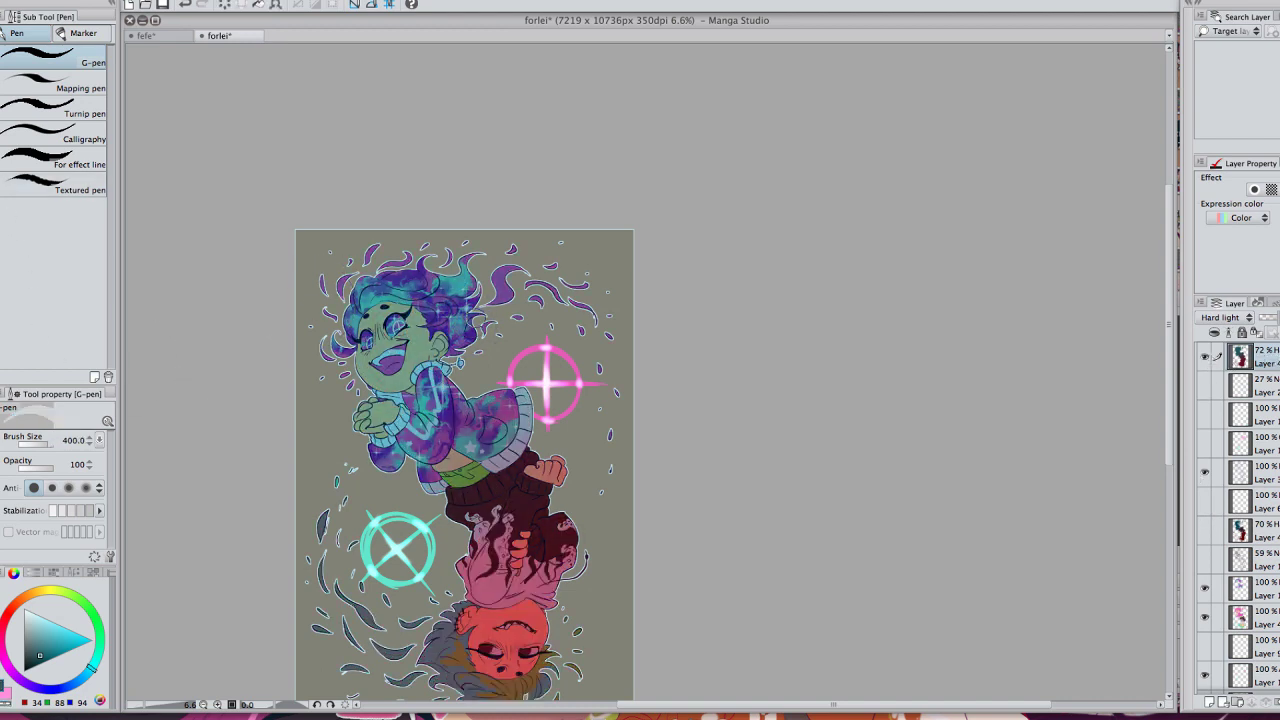
key([)
key([)
drag(520, 271, 504, 299)
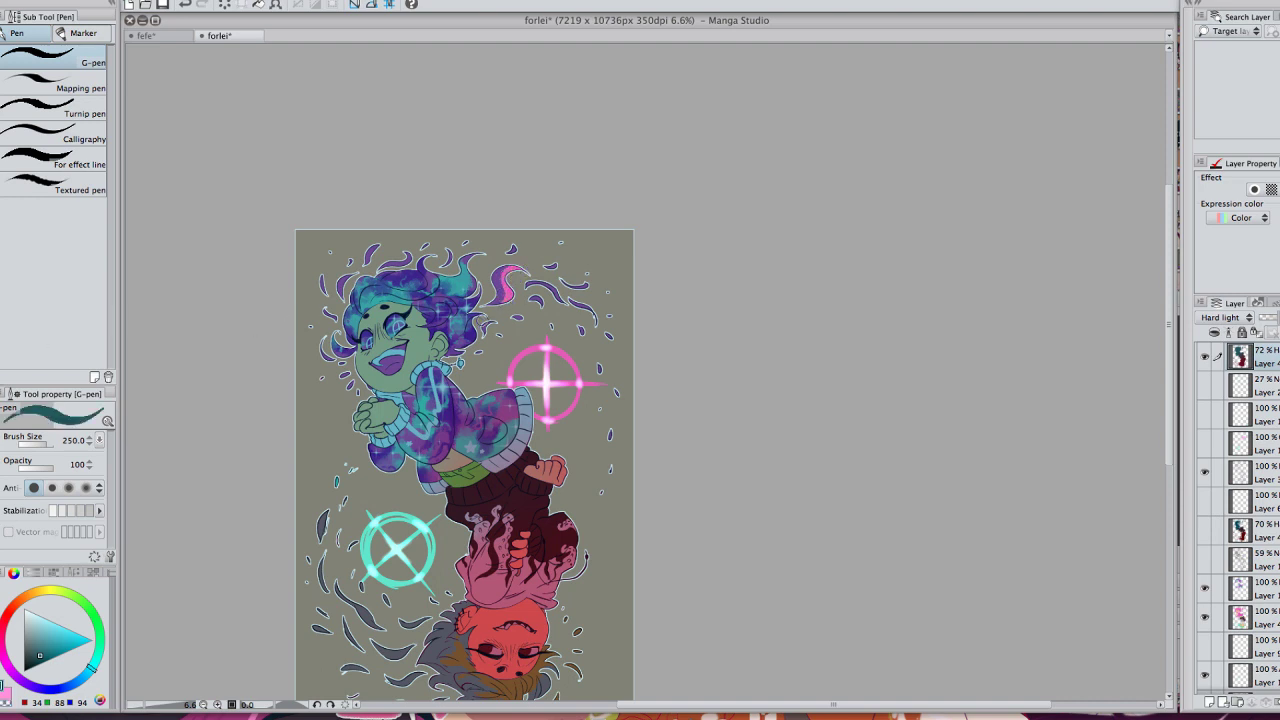
drag(536, 244, 502, 262)
key(super+z)
key(ctrl+z)
key(super+z)
Step: Duplicate the gradient shading layer, hide the upper copy and select the lower one
key(super+v)
click(1204, 356)
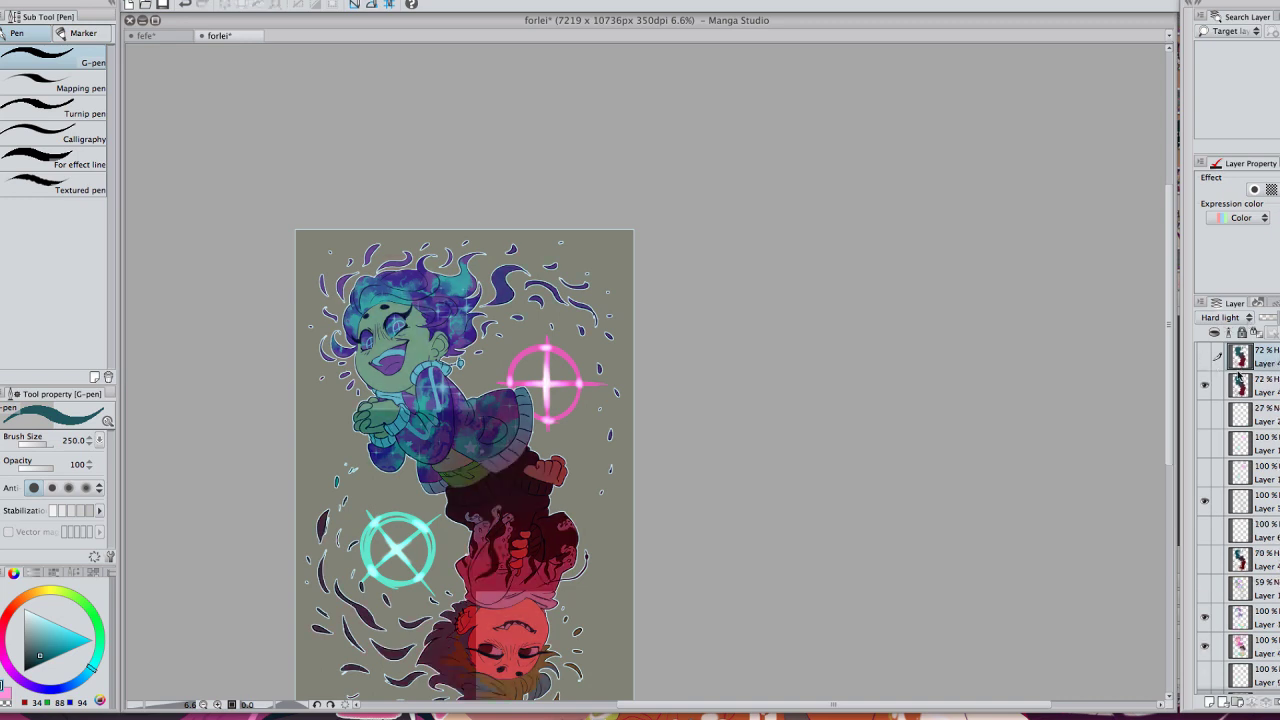
click(1240, 383)
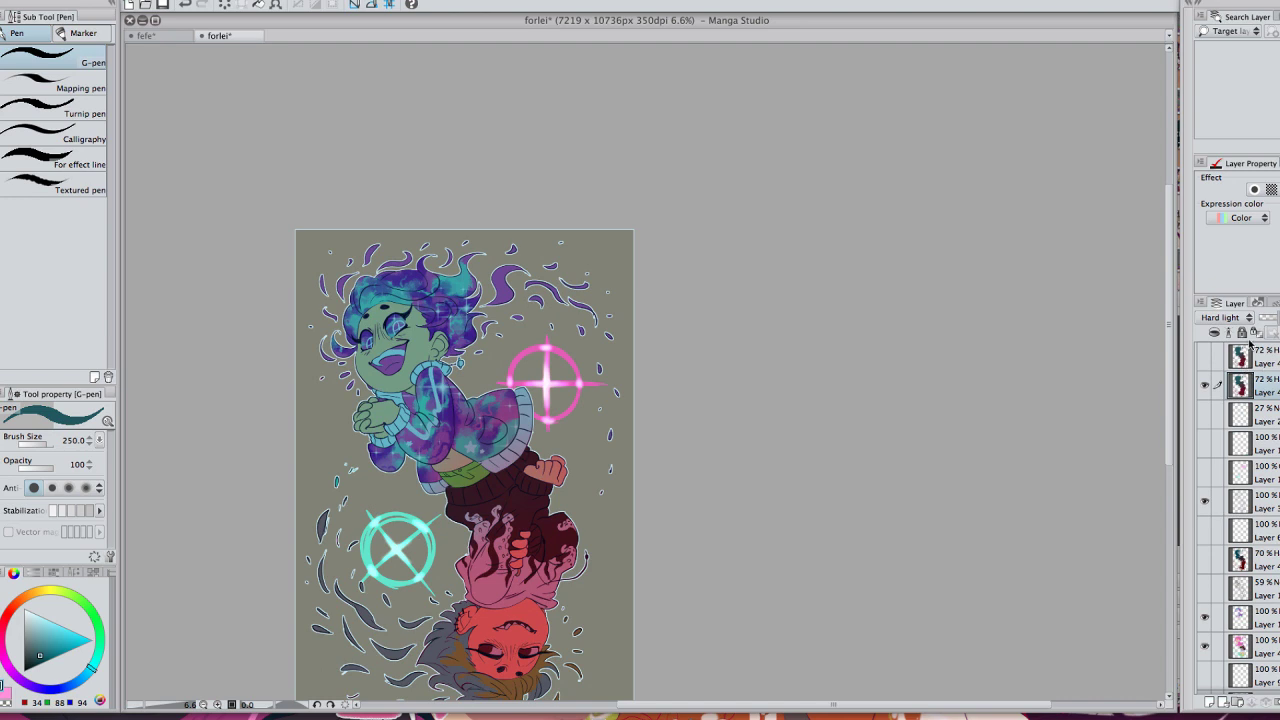
click(1205, 358)
click(1205, 359)
Step: Erase lit shapes from the shading on the large flame and the upper character's hair with the transparent G-pen at size 150
drag(766, 366, 796, 379)
key([)
key([)
key([)
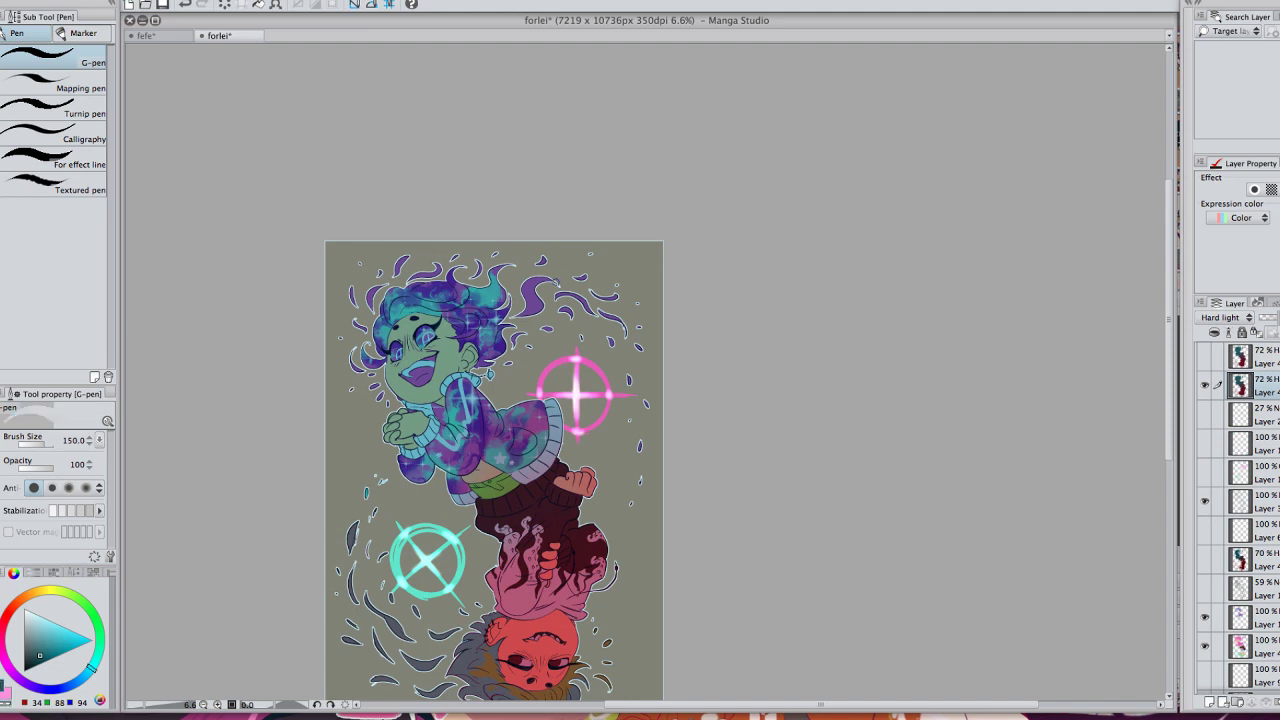
drag(556, 280, 534, 285)
mouse_move(506, 263)
mouse_down()
mouse_move(498, 299)
mouse_move(470, 306)
mouse_up()
mouse_move(498, 290)
mouse_down()
mouse_move(476, 305)
mouse_move(496, 320)
mouse_up()
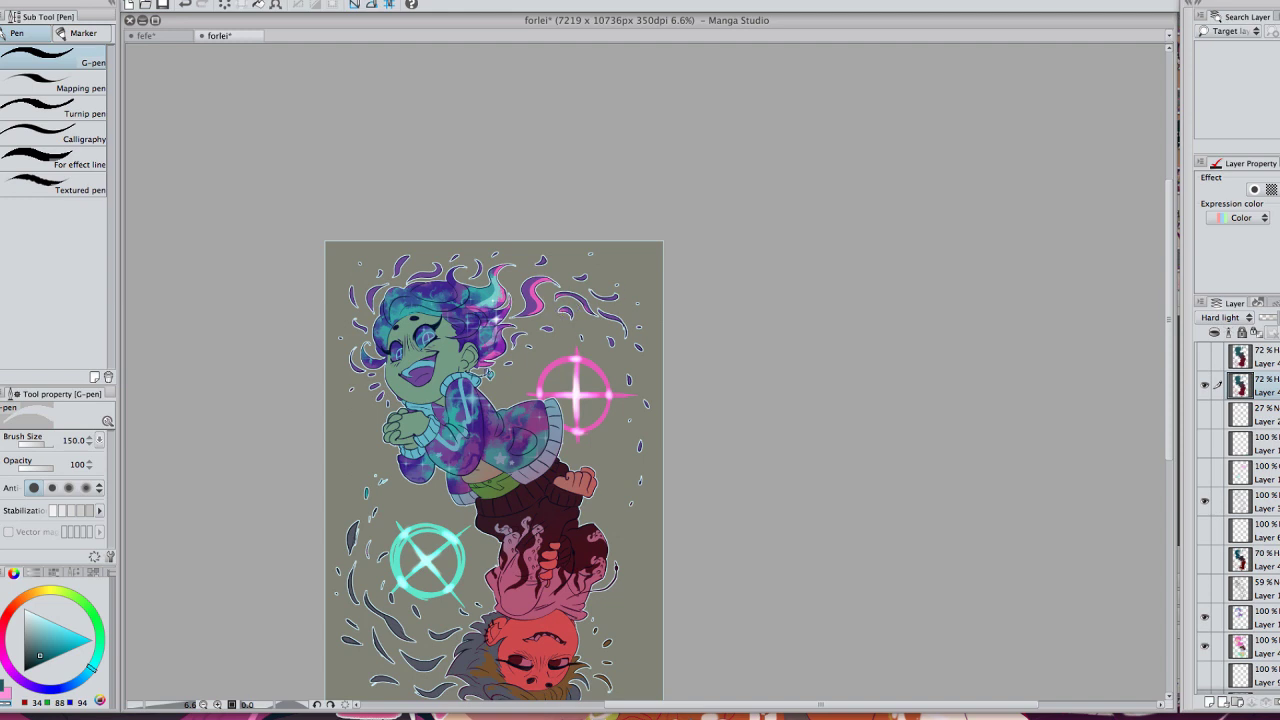
Step: Erase lit areas from the shading on the upper character's cheek, ear, collar, sleeve and jacket hem with the G-pen at size 400
key(])
key(])
key(])
key(])
key(])
mouse_move(472, 376)
mouse_down()
mouse_move(470, 349)
mouse_move(448, 354)
mouse_move(455, 322)
mouse_move(478, 314)
mouse_move(454, 298)
mouse_up()
mouse_move(476, 388)
mouse_down()
mouse_move(464, 386)
mouse_move(476, 428)
mouse_move(546, 408)
mouse_move(555, 440)
mouse_up()
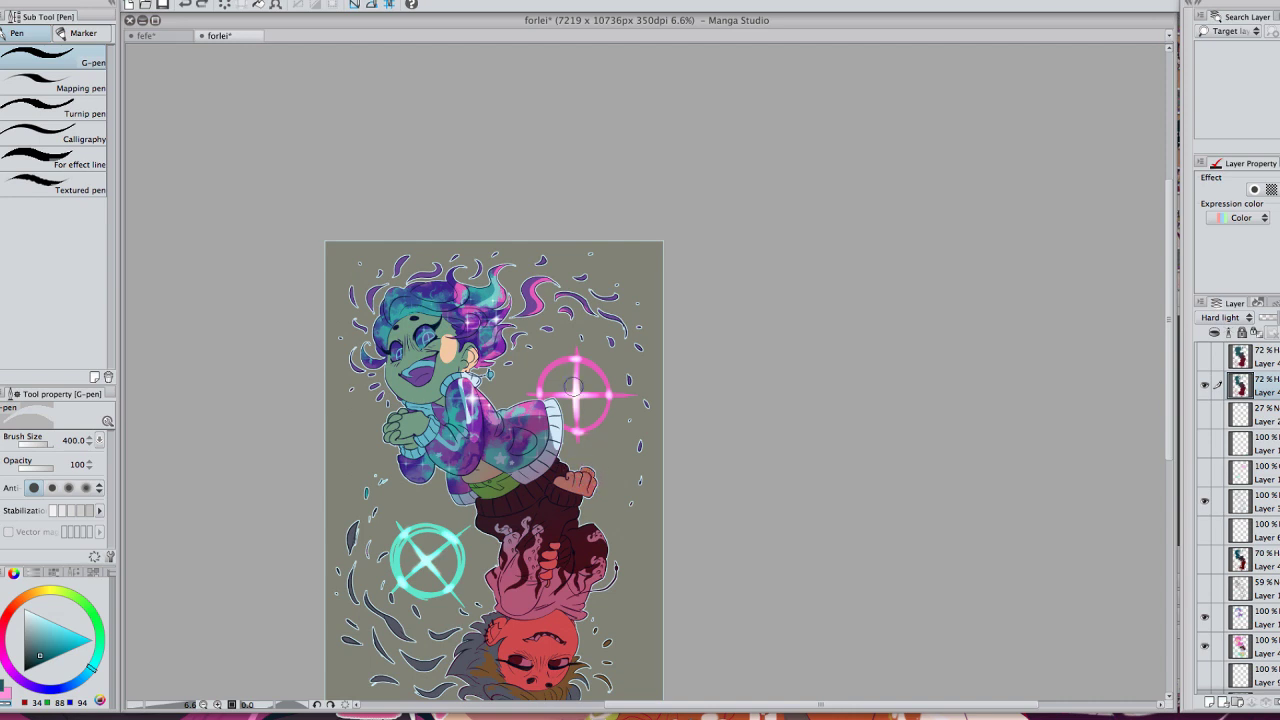
Step: Erase lit areas from the shading on the lower character's white top, cheek, hair and the nearby teal flames
drag(571, 505, 598, 386)
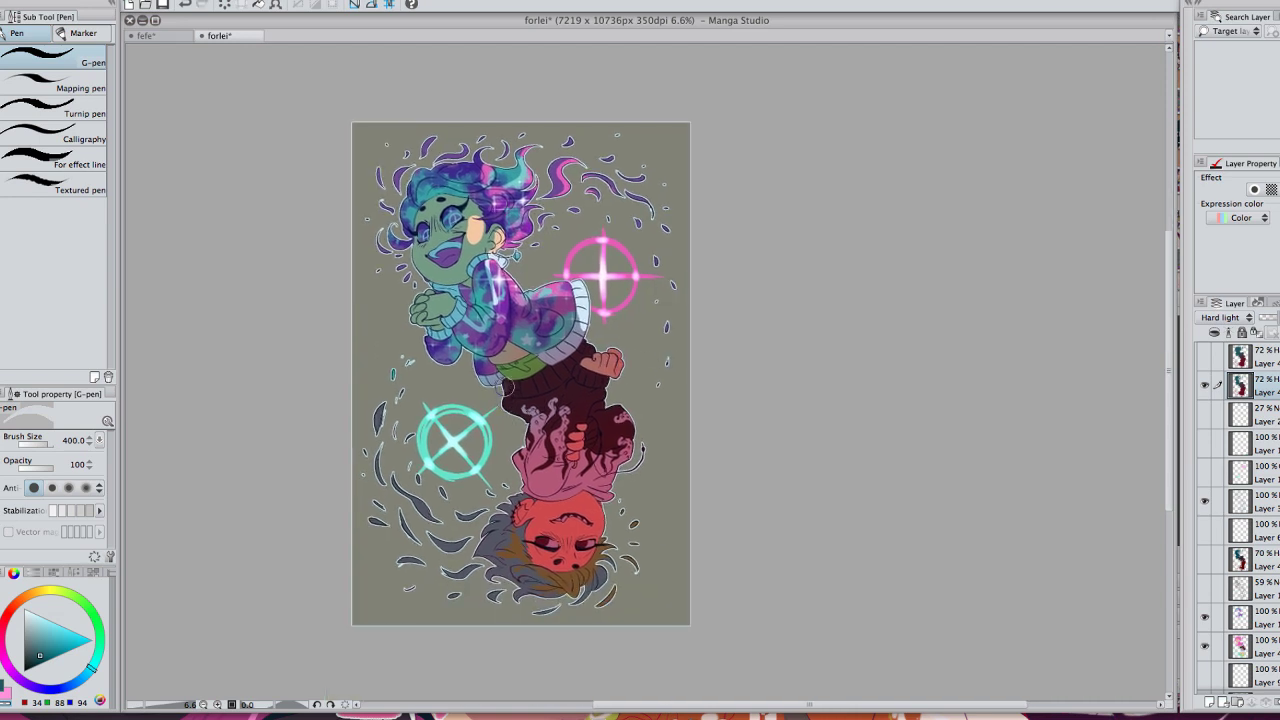
mouse_move(520, 416)
mouse_down()
mouse_move(540, 469)
mouse_move(498, 513)
mouse_move(509, 529)
mouse_move(469, 508)
mouse_move(474, 485)
mouse_move(406, 480)
mouse_move(445, 535)
mouse_move(498, 513)
mouse_move(513, 561)
mouse_move(571, 581)
mouse_move(523, 563)
mouse_move(538, 526)
mouse_up()
click(537, 522)
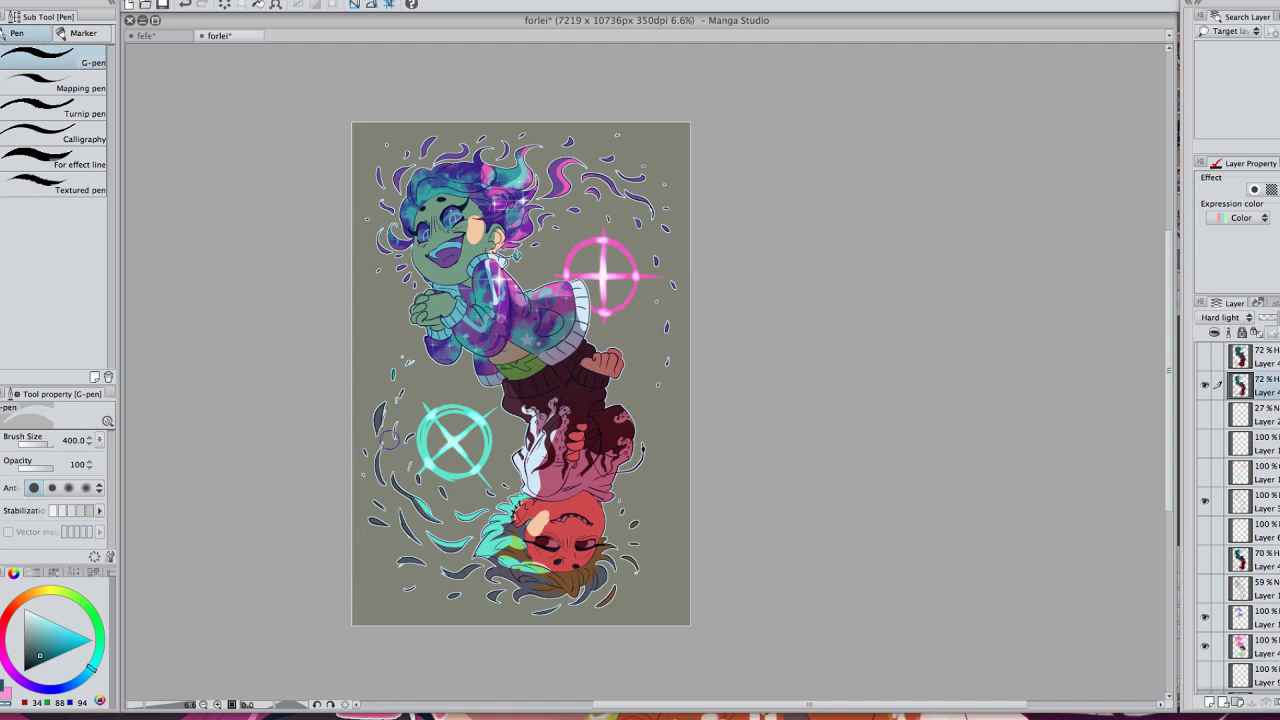
Step: Hide the working gradient layer and show the finished shading layer to compare the lit areas
mouse_move(746, 446)
mouse_down()
mouse_move(696, 470)
mouse_move(686, 500)
mouse_up()
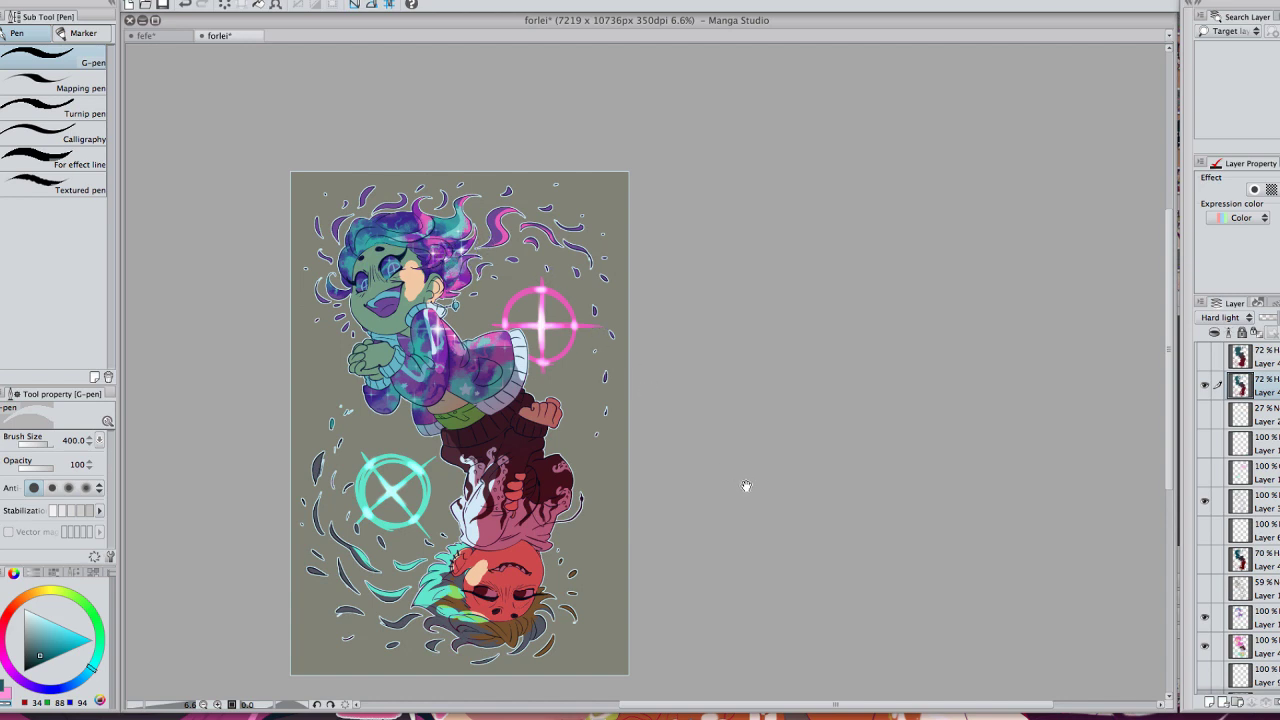
drag(746, 485, 733, 492)
scroll(720, 466, right, 2)
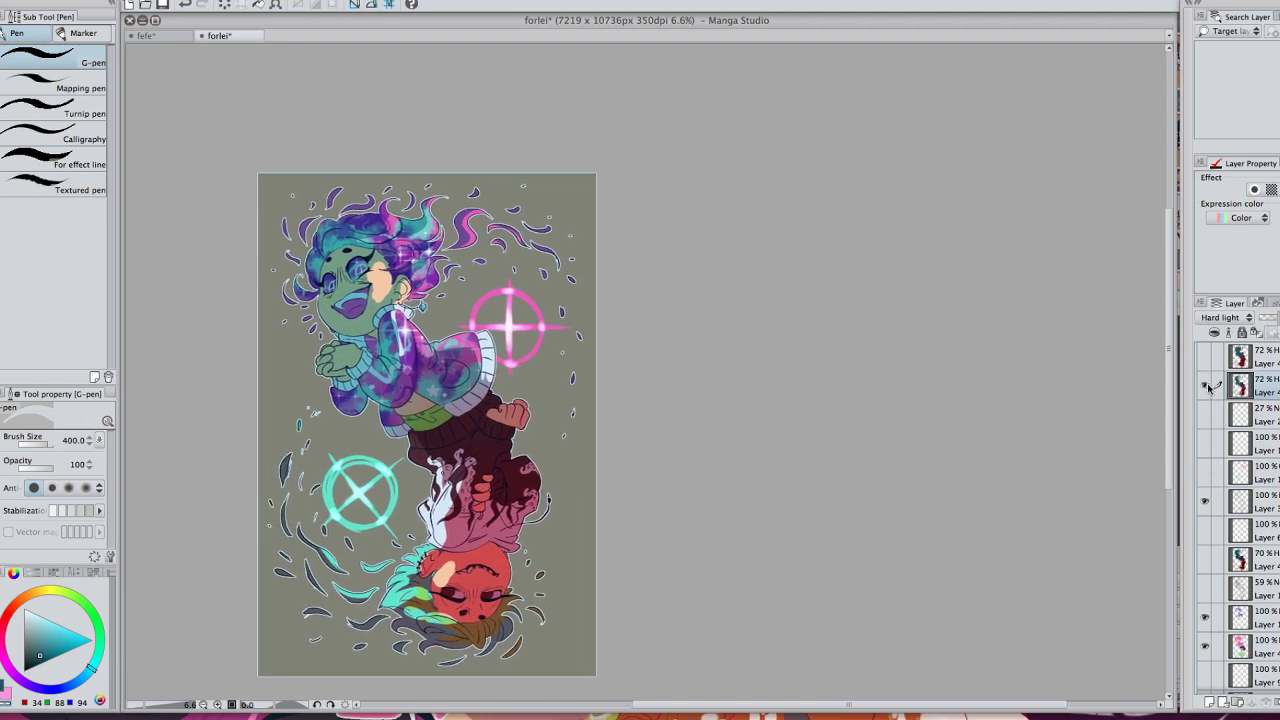
click(1206, 386)
click(1204, 558)
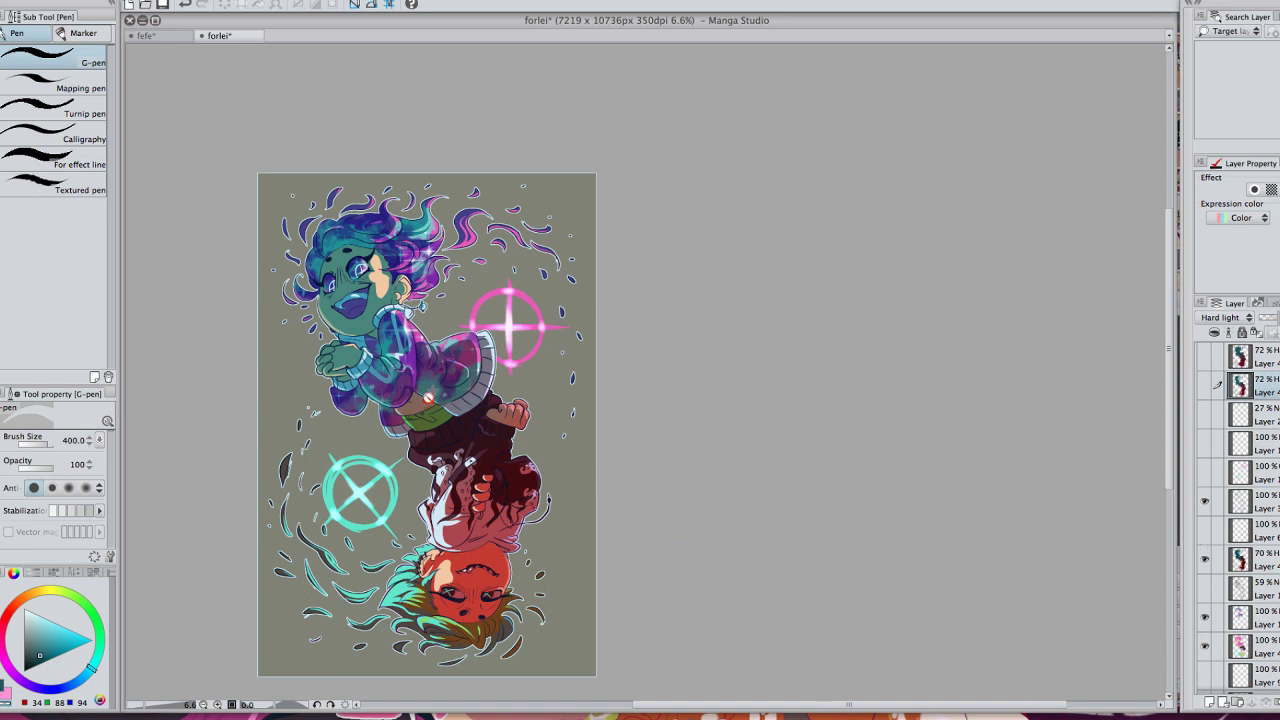
scroll(440, 349, left, 1)
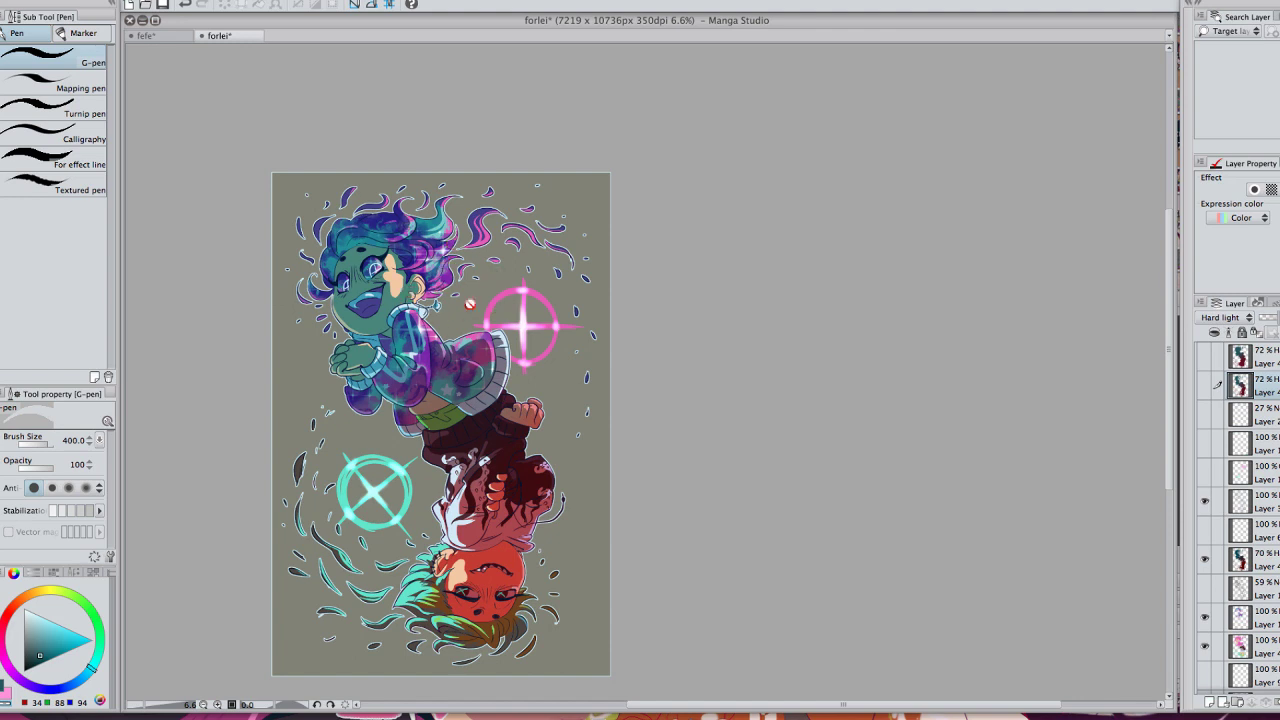
Step: Set the finished shading layer to Normal at 100% opacity and toggle its visibility to examine the erased light shapes
click(1262, 558)
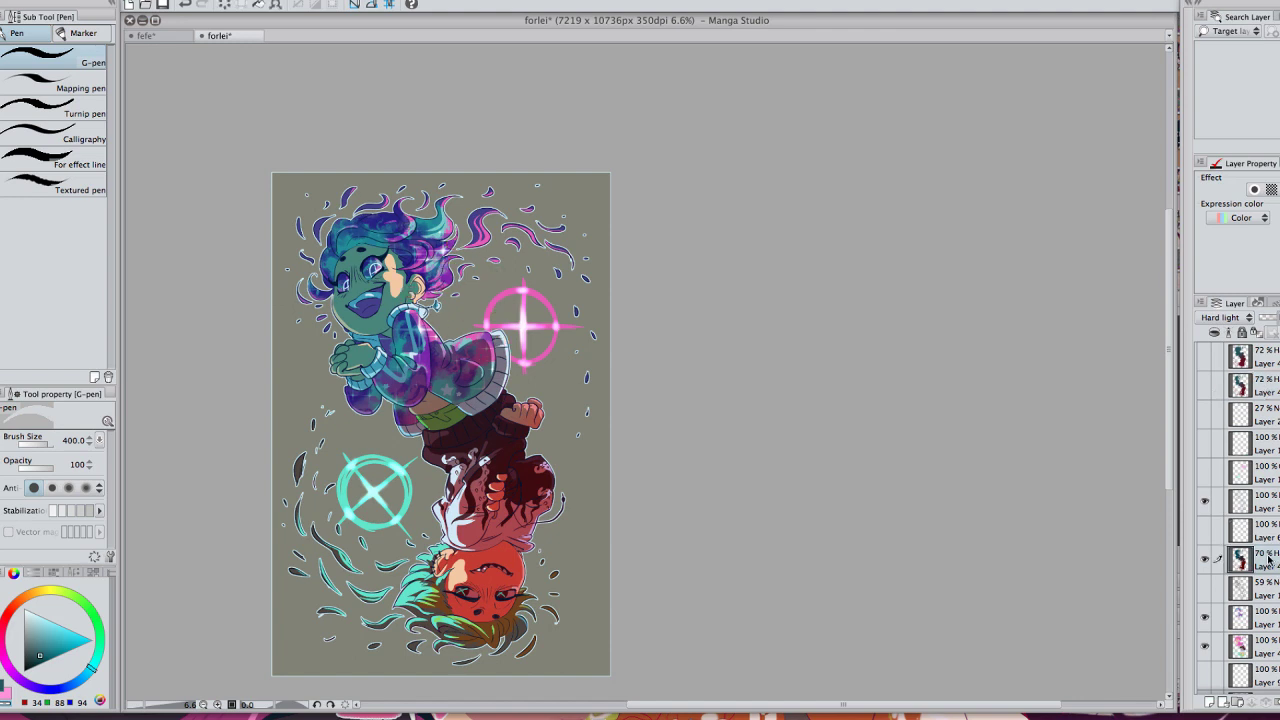
click(1225, 317)
click(1215, 331)
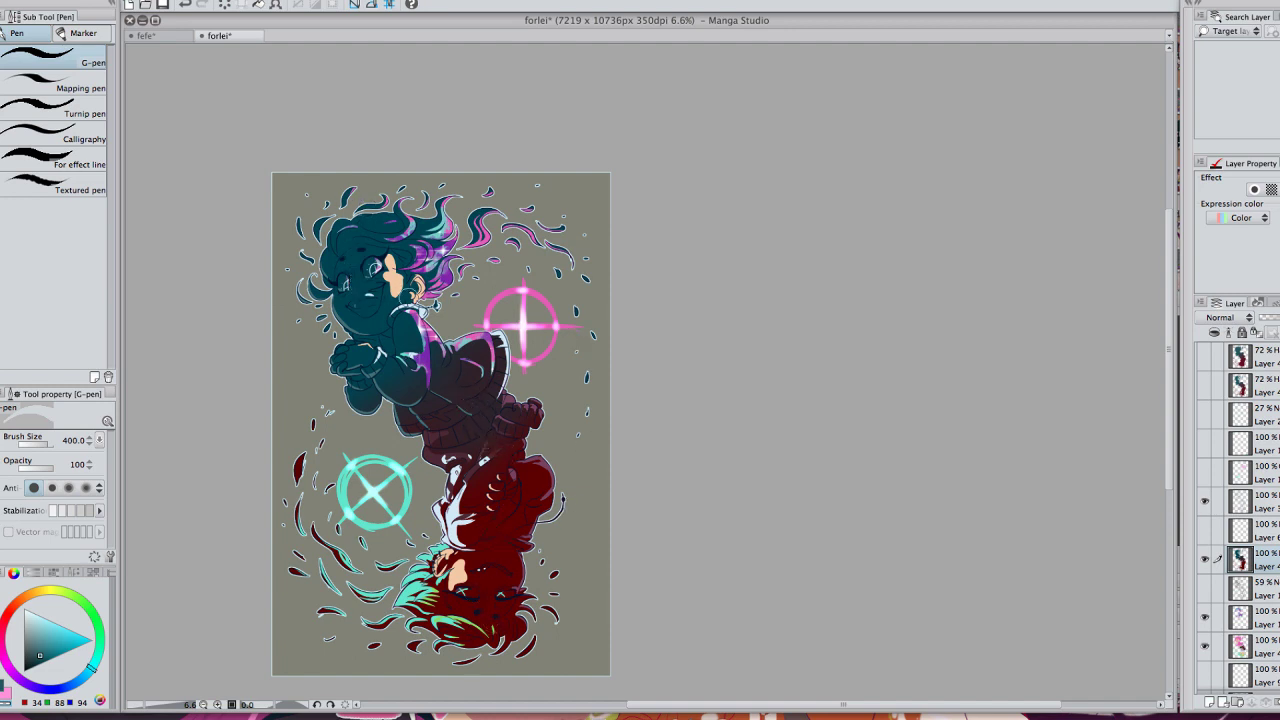
key(bracketleft)
key(bracketleft)
key(bracketleft)
key(bracketleft)
key(bracketleft)
click(1206, 562)
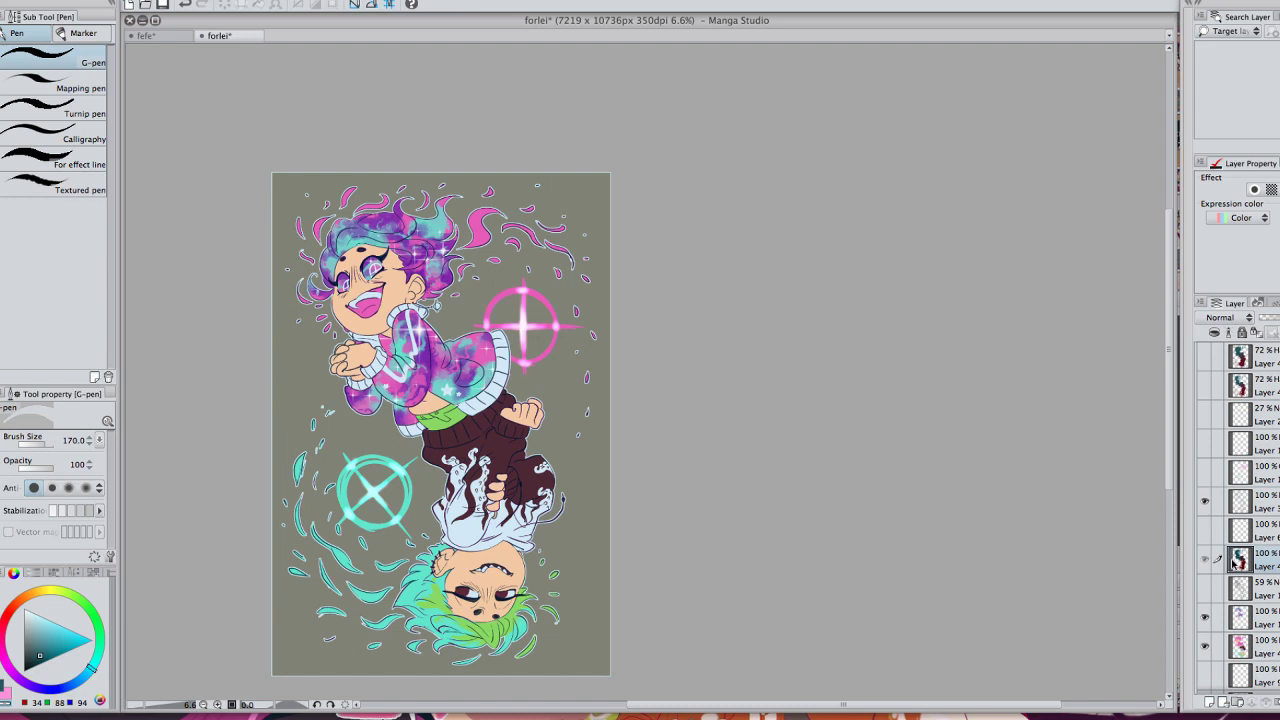
Step: Return the finished shading layer to Hard light at 71% opacity, hide it and show the working gradient layer
click(1228, 317)
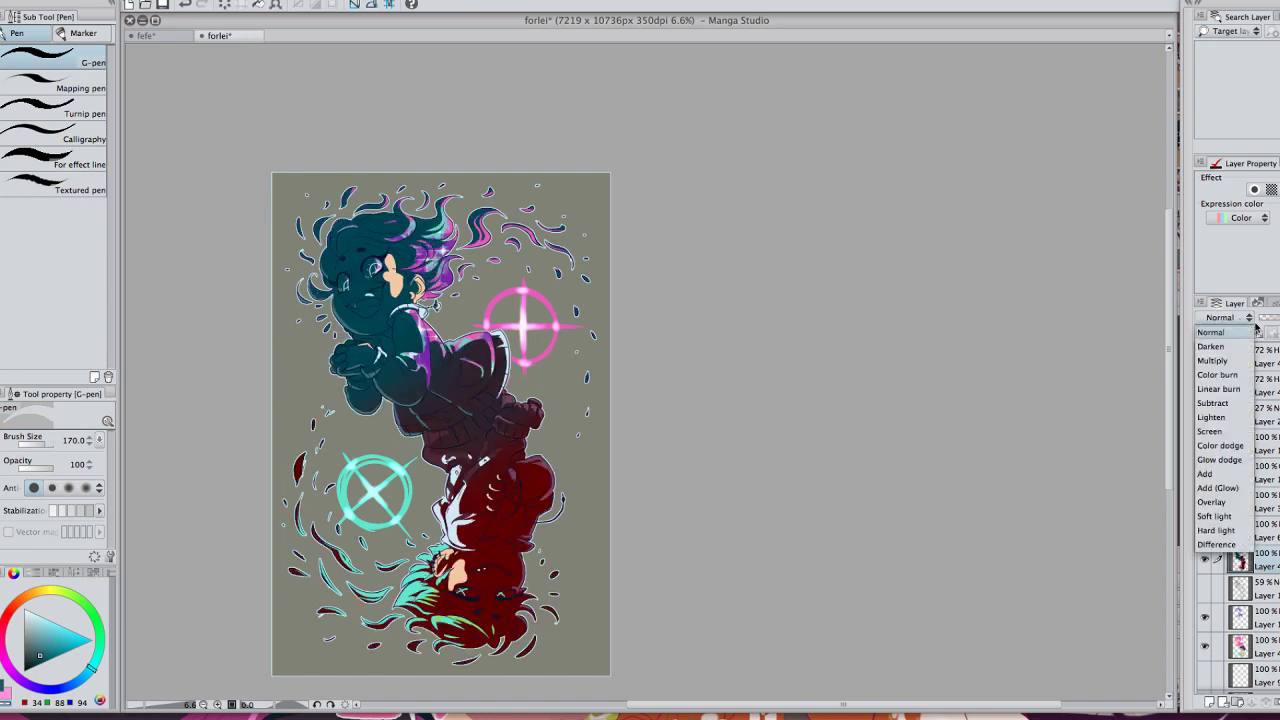
click(1222, 537)
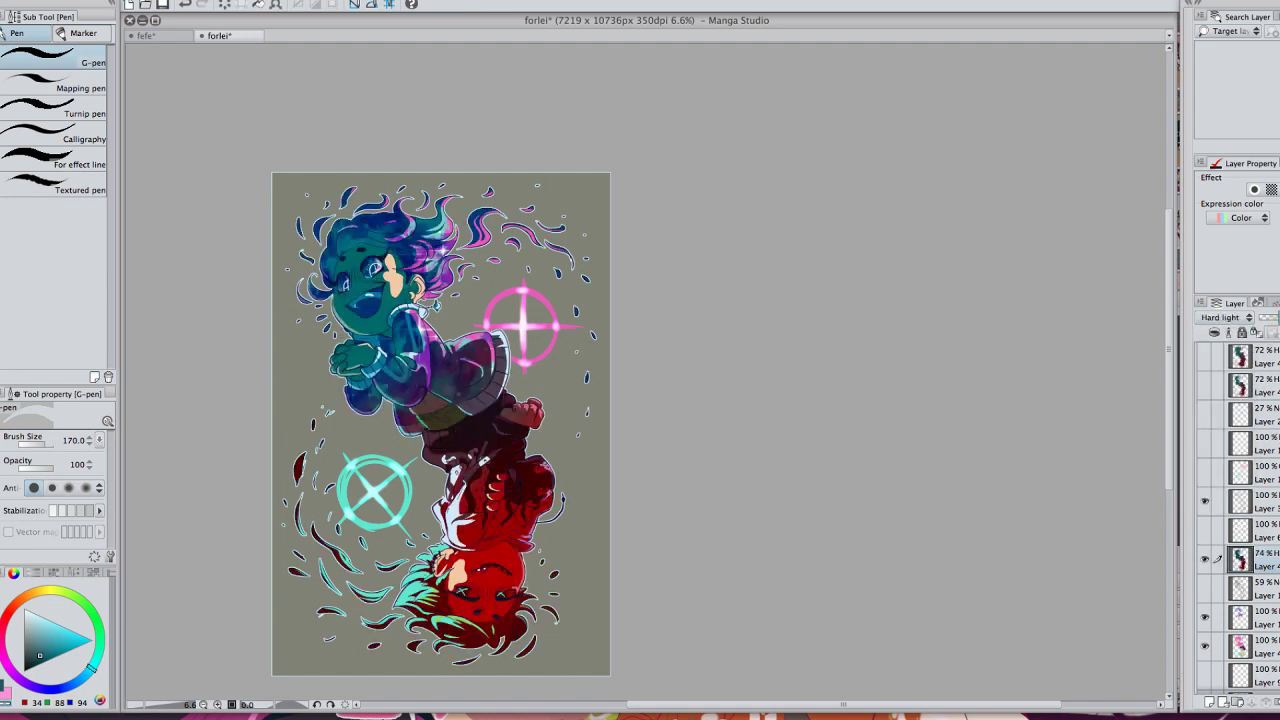
click(1262, 380)
click(1205, 387)
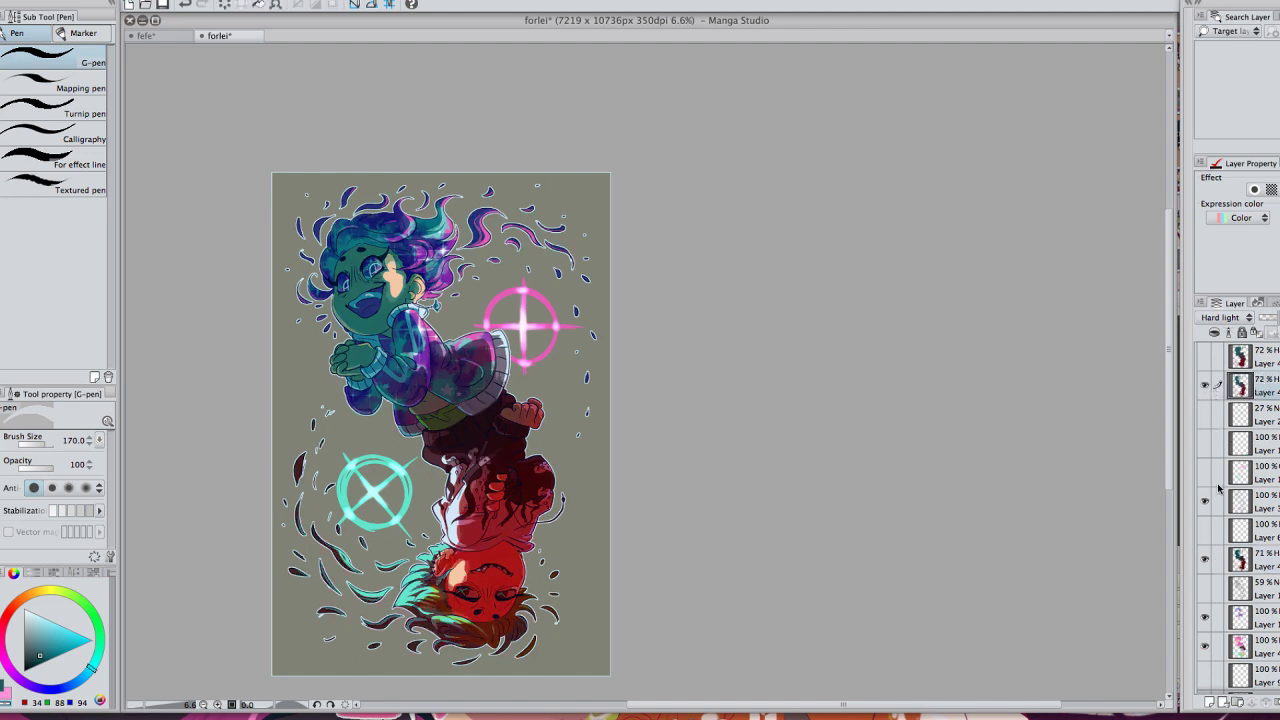
click(1205, 559)
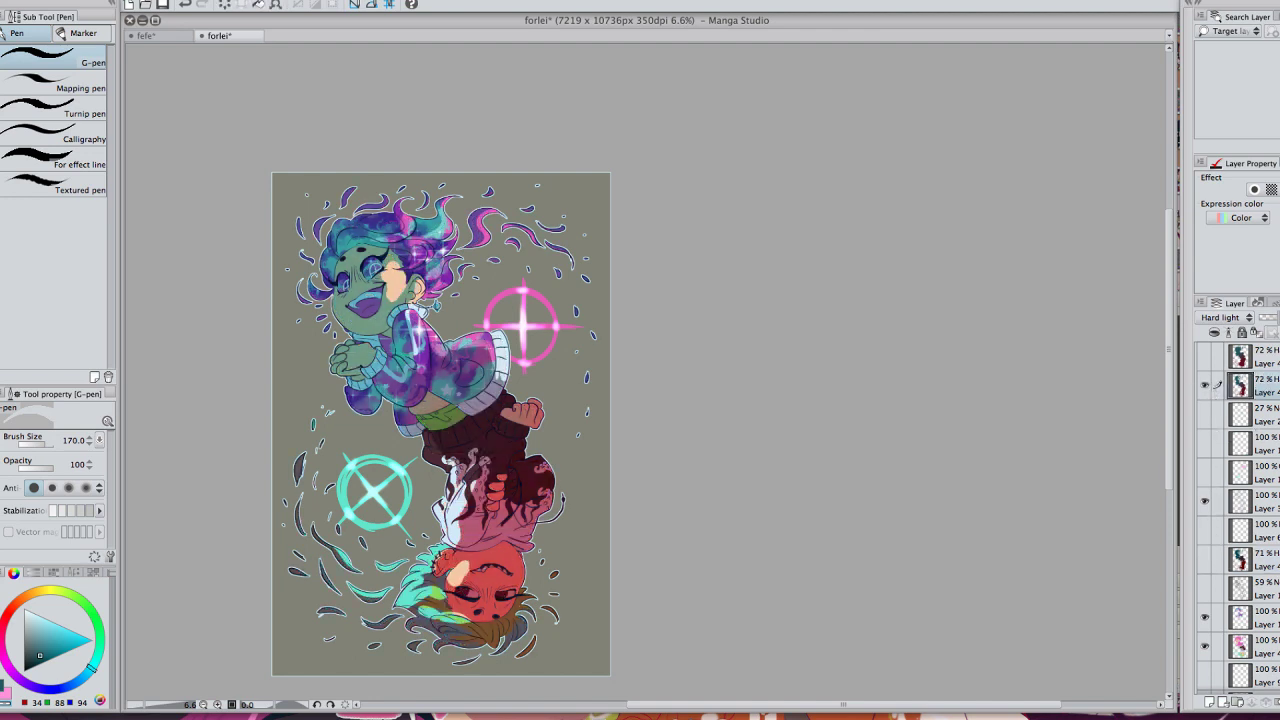
Step: Set the working gradient layer's opacity to 73% and choose a light teal drawing colour, RGB 105, 220, 219
drag(736, 402, 881, 417)
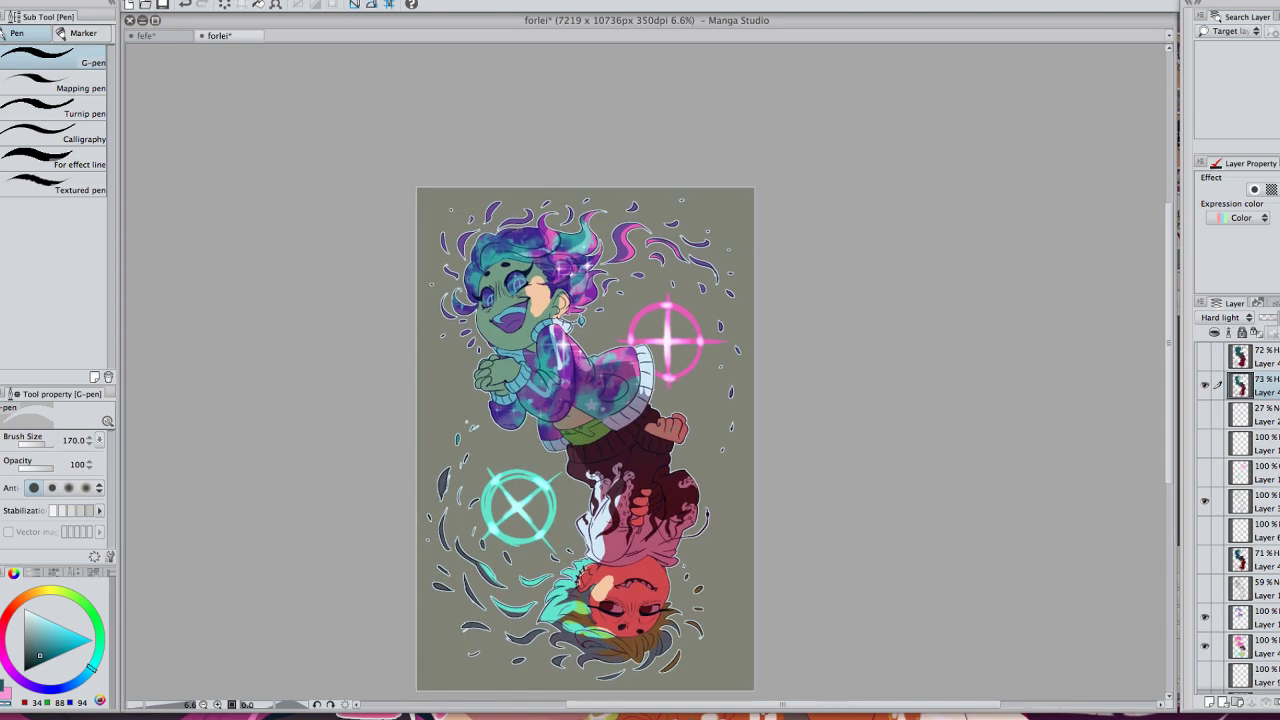
scroll(608, 420, up, 3)
scroll(605, 418, up, 2)
drag(758, 282, 793, 404)
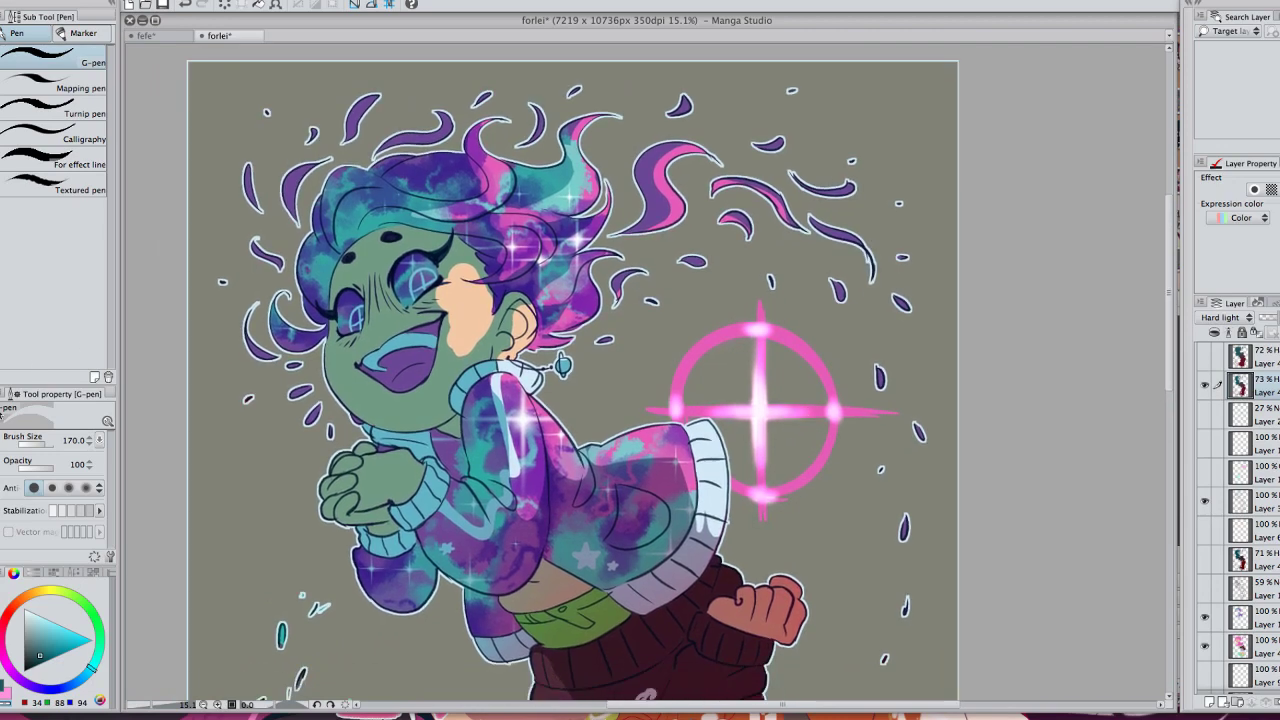
key(x)
drag(390, 451, 380, 342)
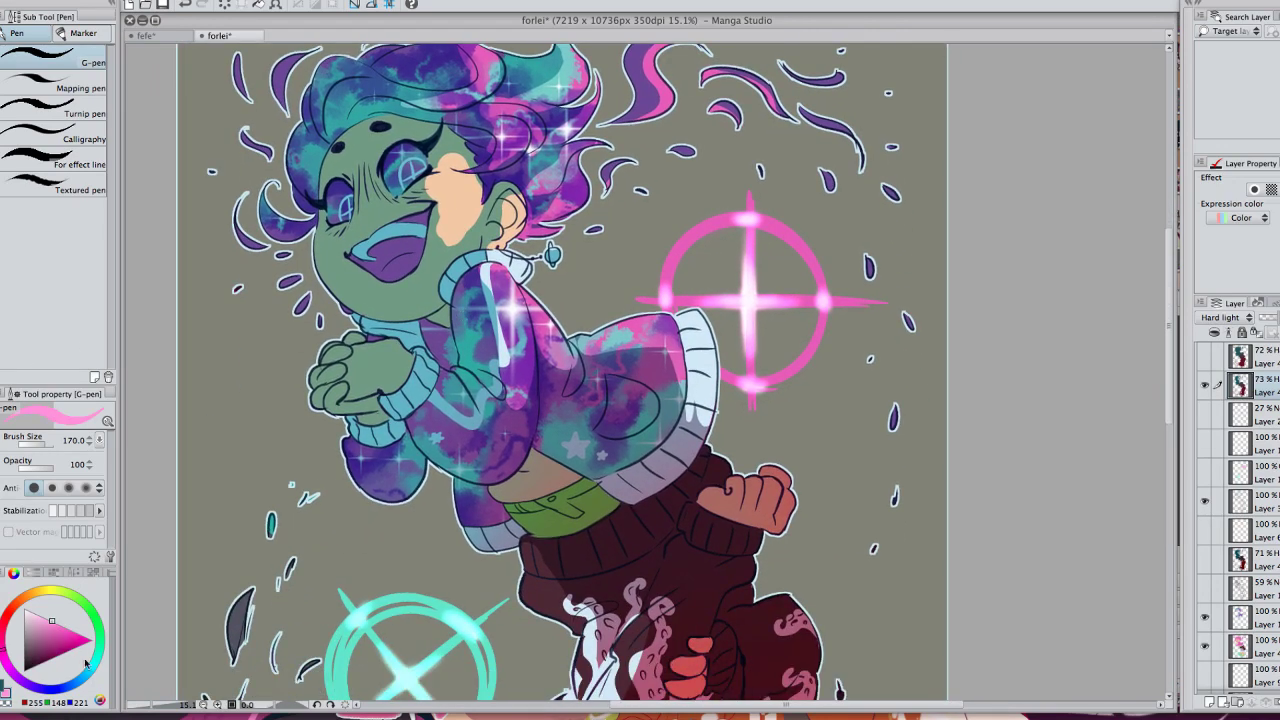
click(88, 662)
click(55, 632)
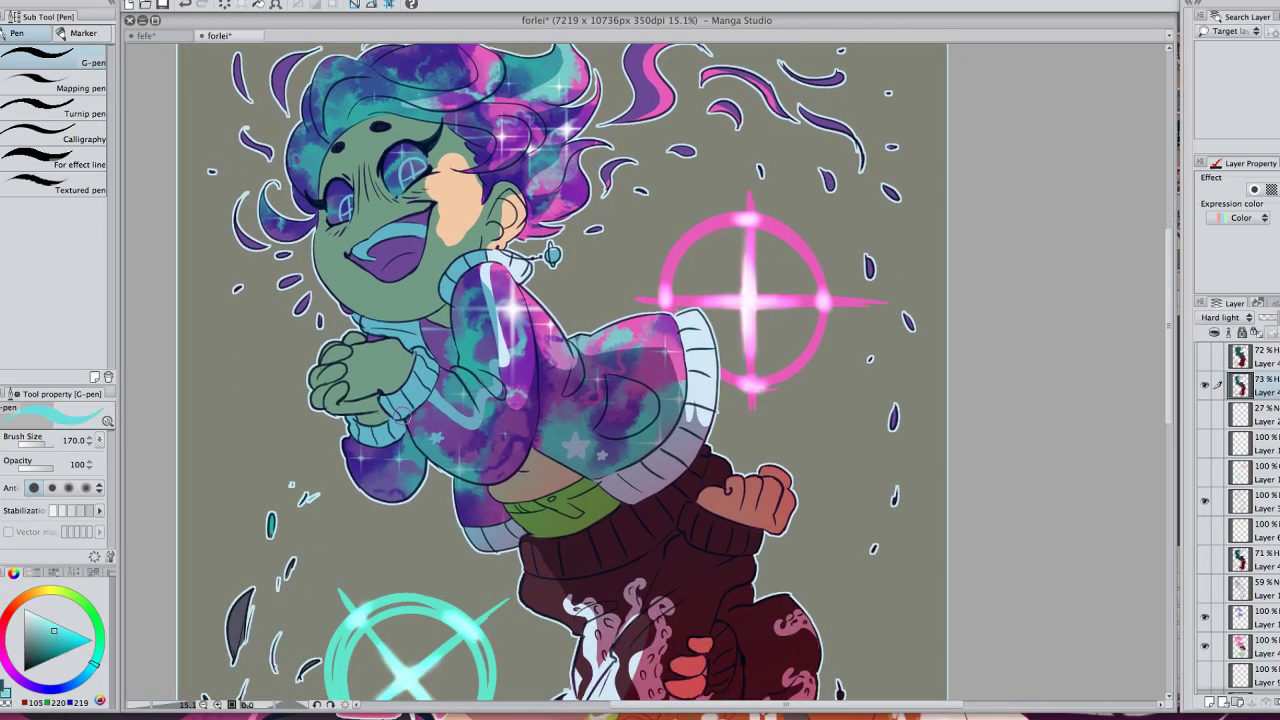
Step: Reduce the G-pen to size 70 and paint a light teal reflected-light stroke along the sleeve's lower edge
key([)
key([)
key([)
key([)
key([)
drag(408, 420, 452, 460)
Step: Replace the sleeve's light teal stroke with reflected light in a darker teal, RGB 87, 171, 170, along the underside
click(45, 639)
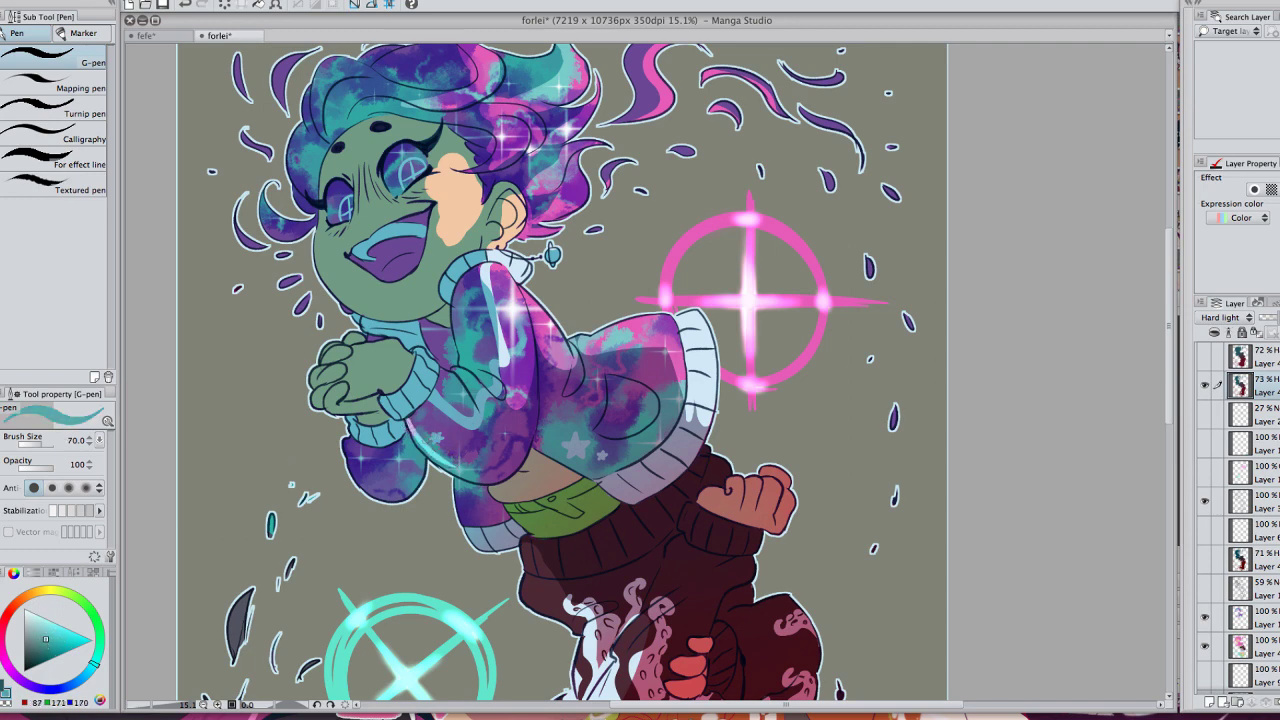
key(super+z)
drag(408, 417, 479, 470)
key(ctrl+z)
drag(411, 434, 448, 466)
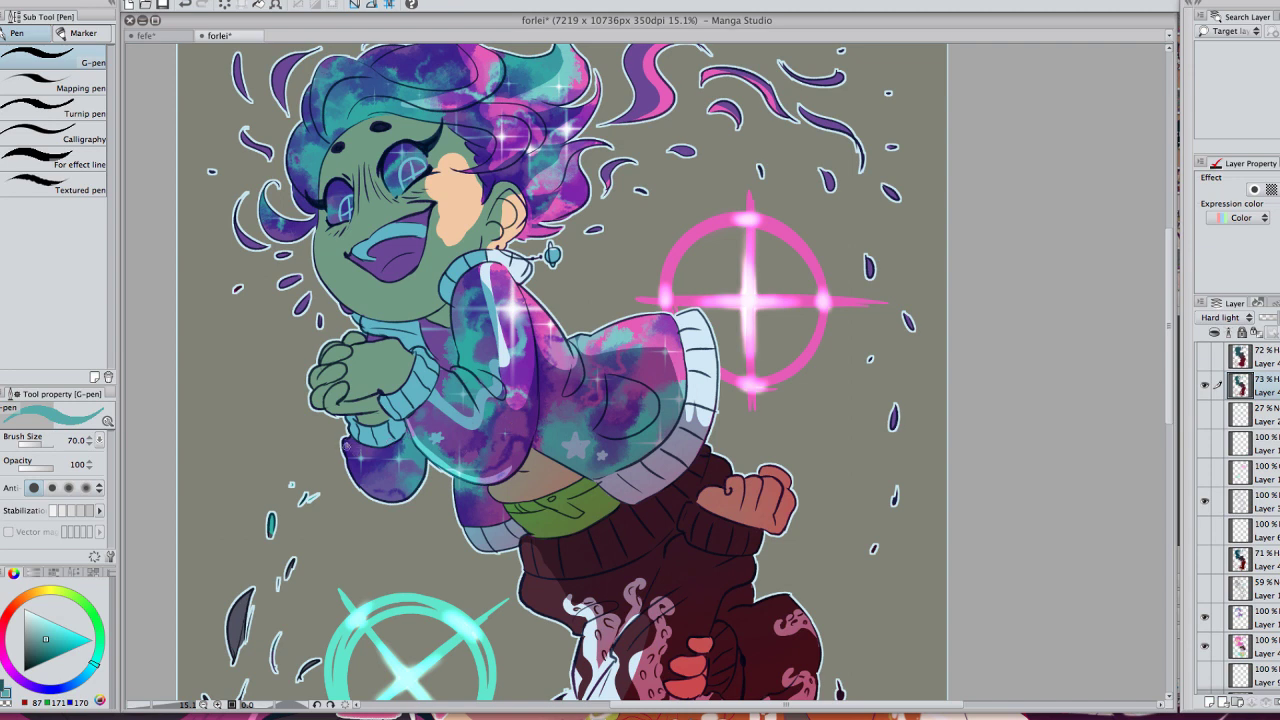
Step: Paint teal reflected light on the far sleeve, then green RGB 83, 181, 66 at size 170 on that sleeve, the hands and the chin
mouse_move(345, 445)
mouse_down()
mouse_move(362, 484)
mouse_move(402, 490)
mouse_up()
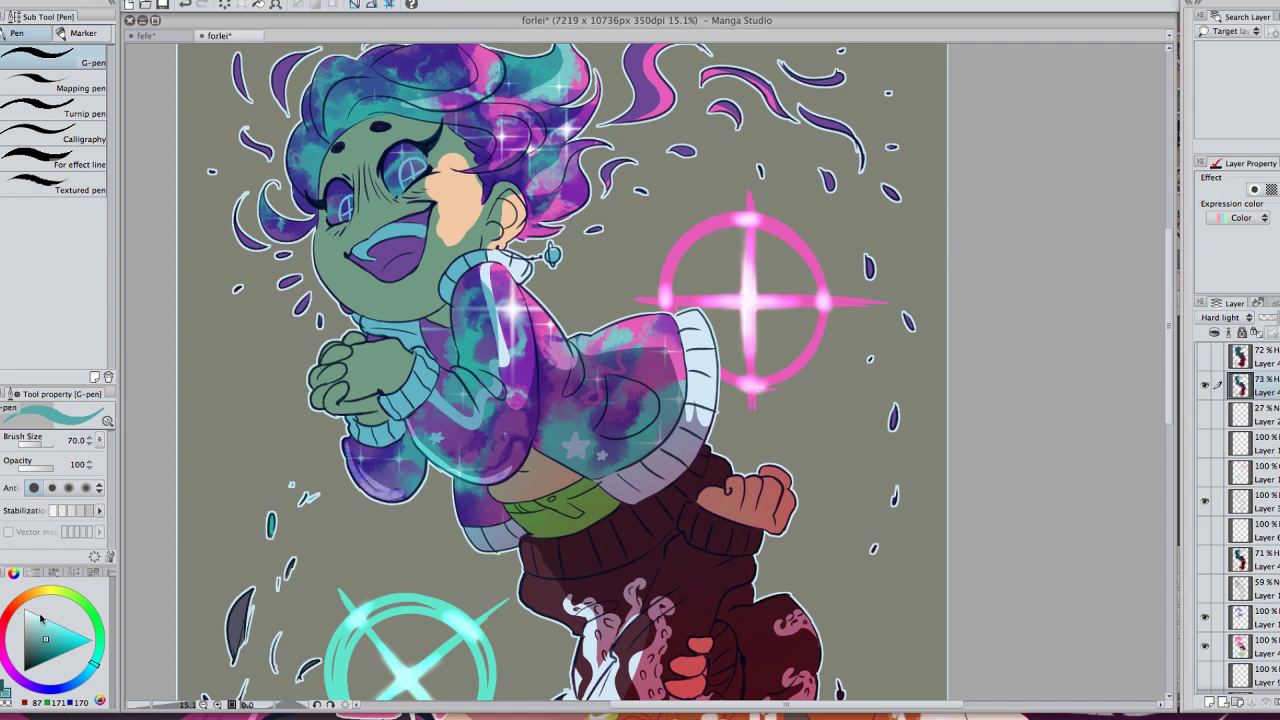
click(88, 606)
click(55, 641)
key(bracketright)
key(bracketright)
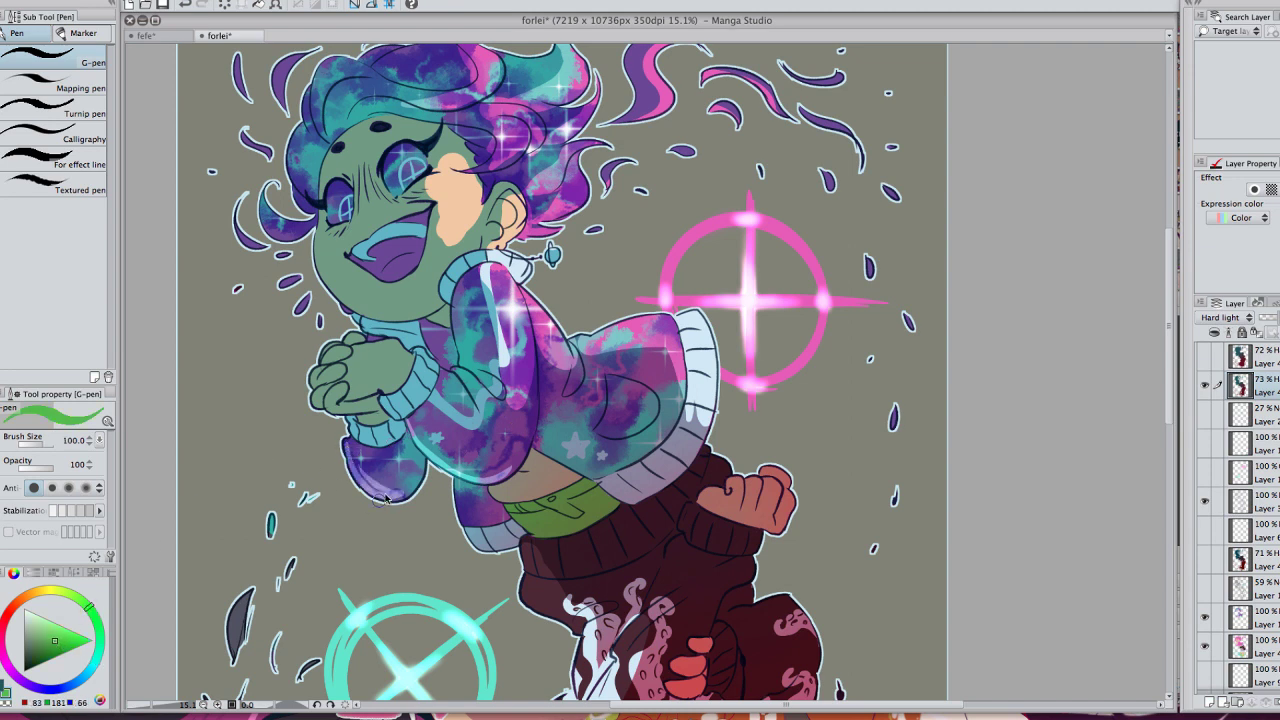
key(bracketright)
key(bracketright)
key(bracketright)
mouse_move(385, 490)
mouse_down()
mouse_move(371, 453)
mouse_move(392, 478)
mouse_up()
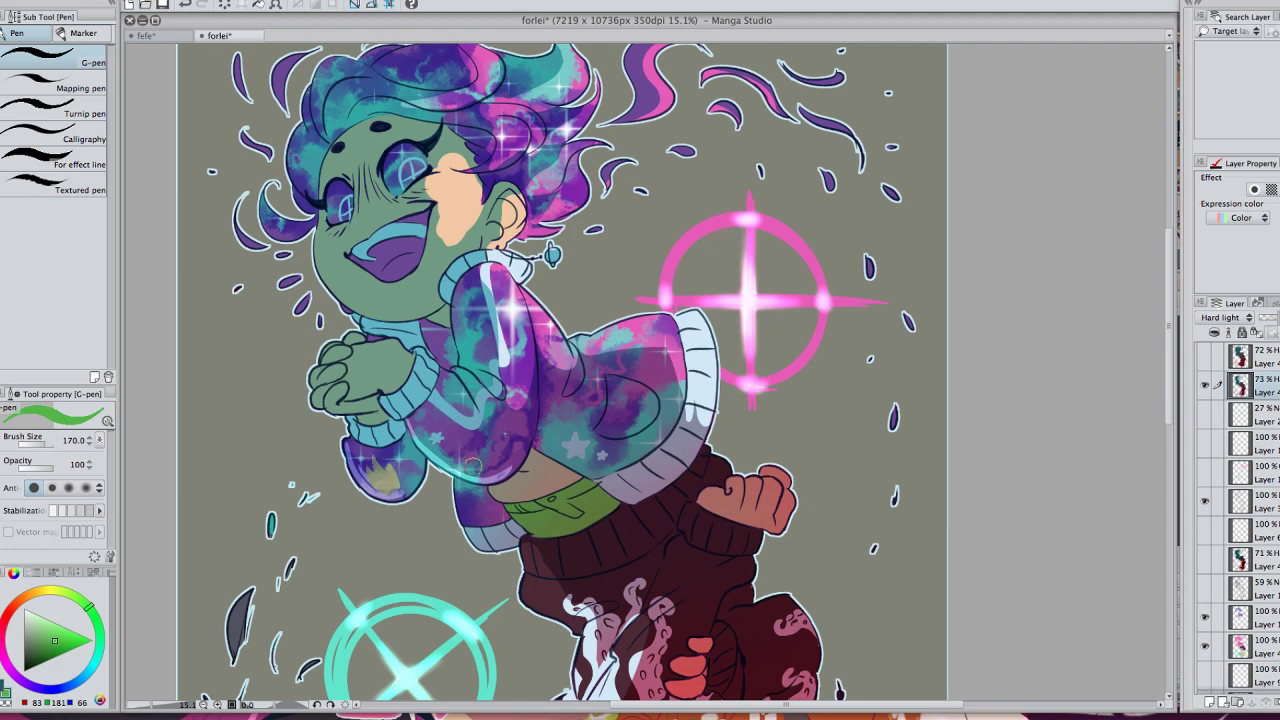
mouse_move(356, 385)
mouse_down()
mouse_move(388, 379)
mouse_move(368, 406)
mouse_move(312, 398)
mouse_up()
drag(320, 280, 390, 316)
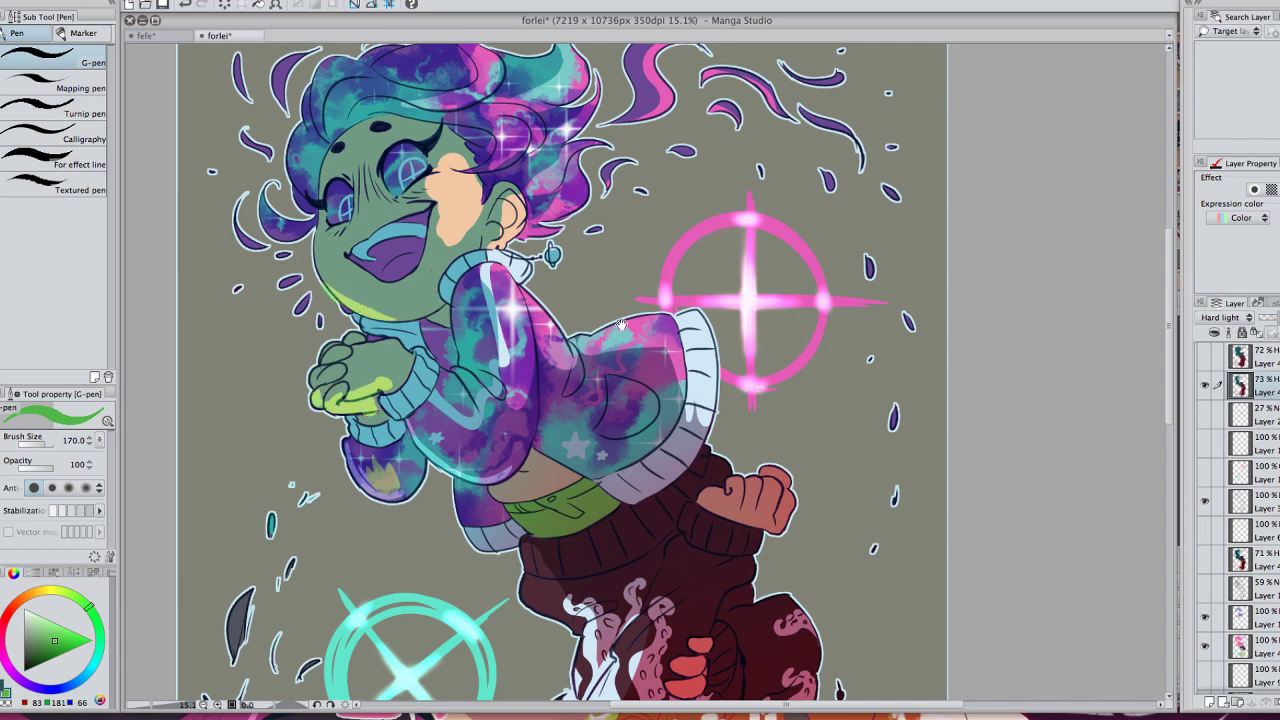
Step: Compare the whole illustration with and without the working gradient layer's shading
drag(621, 324, 551, 376)
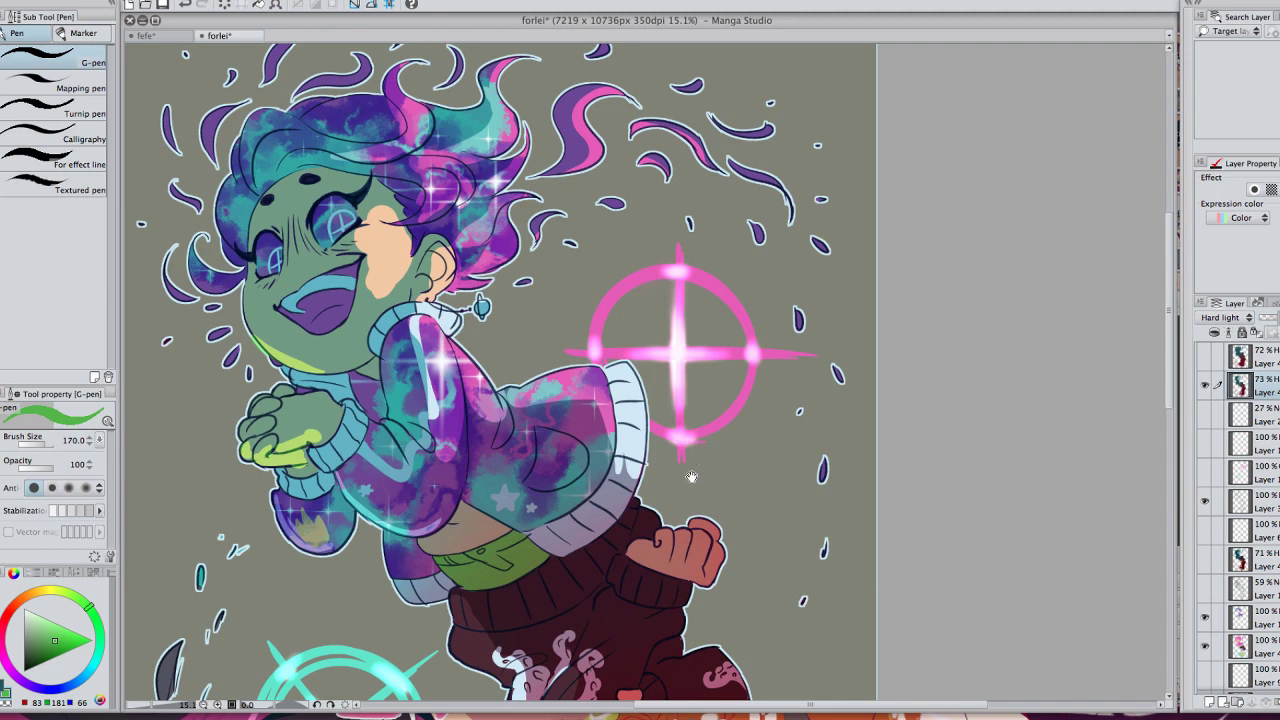
scroll(690, 478, down, 2)
scroll(705, 372, down, 3)
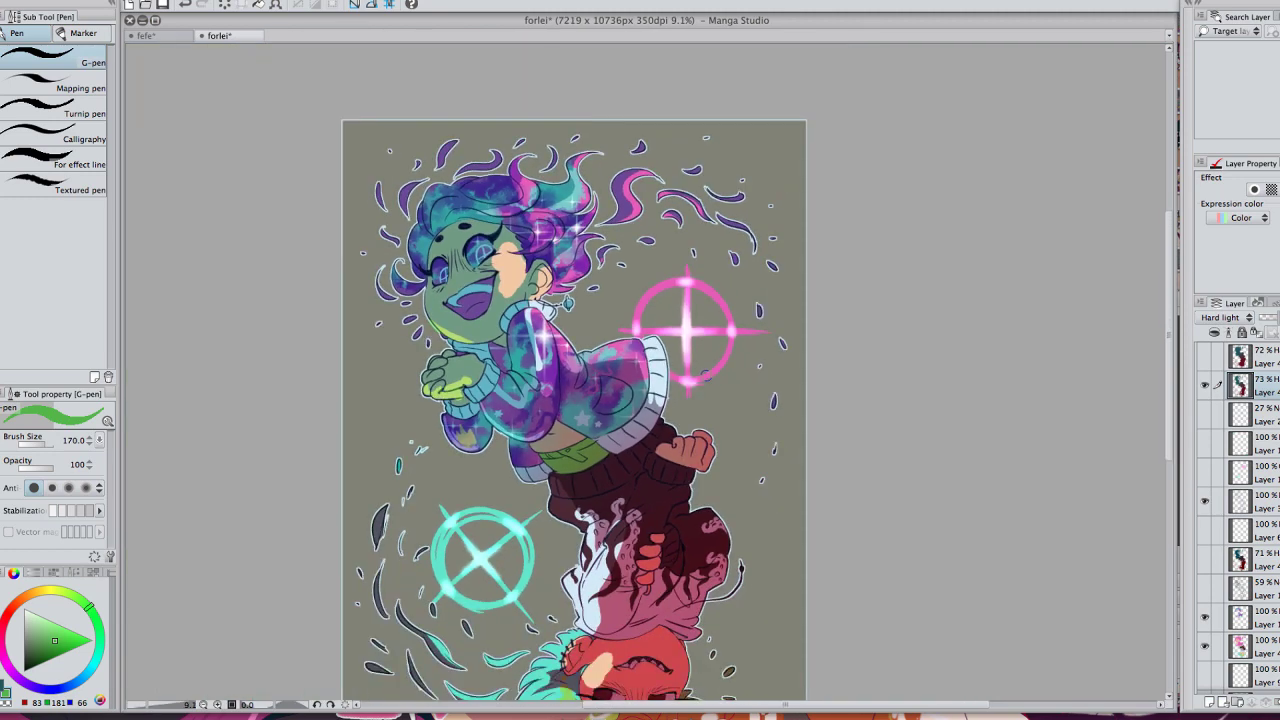
scroll(914, 366, right, 4)
scroll(914, 366, down, 2)
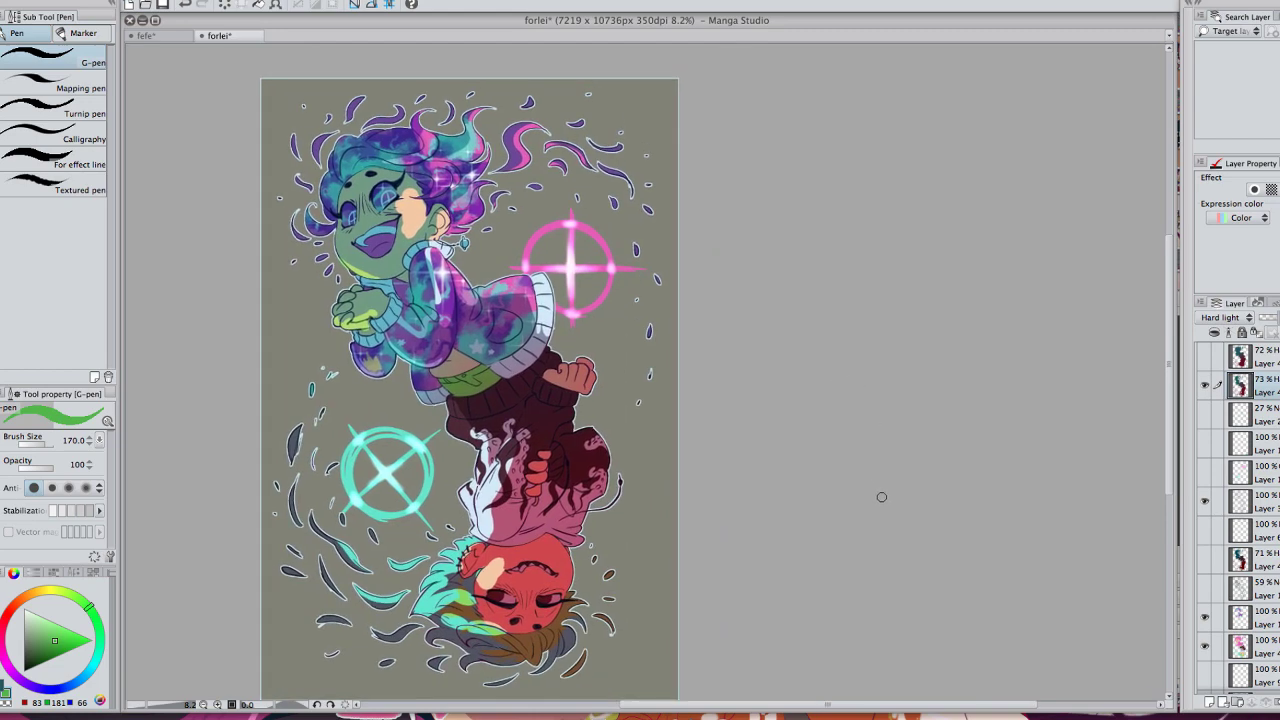
click(1205, 385)
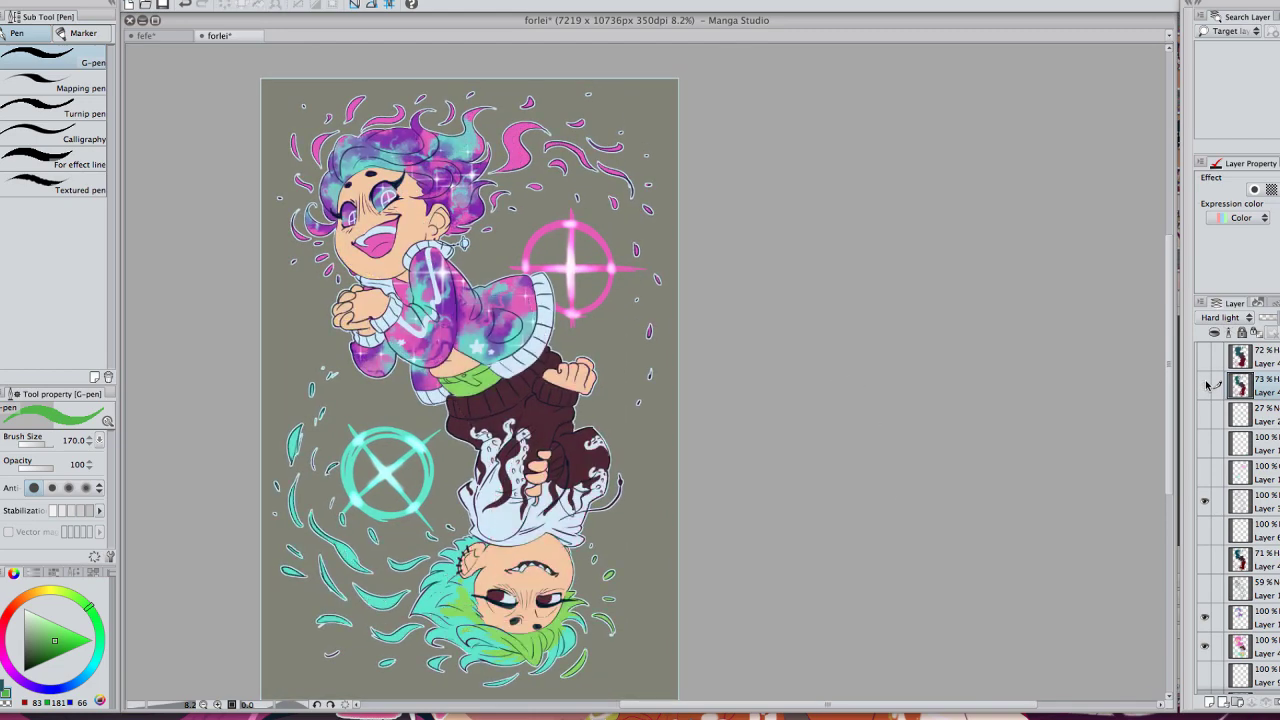
click(1206, 386)
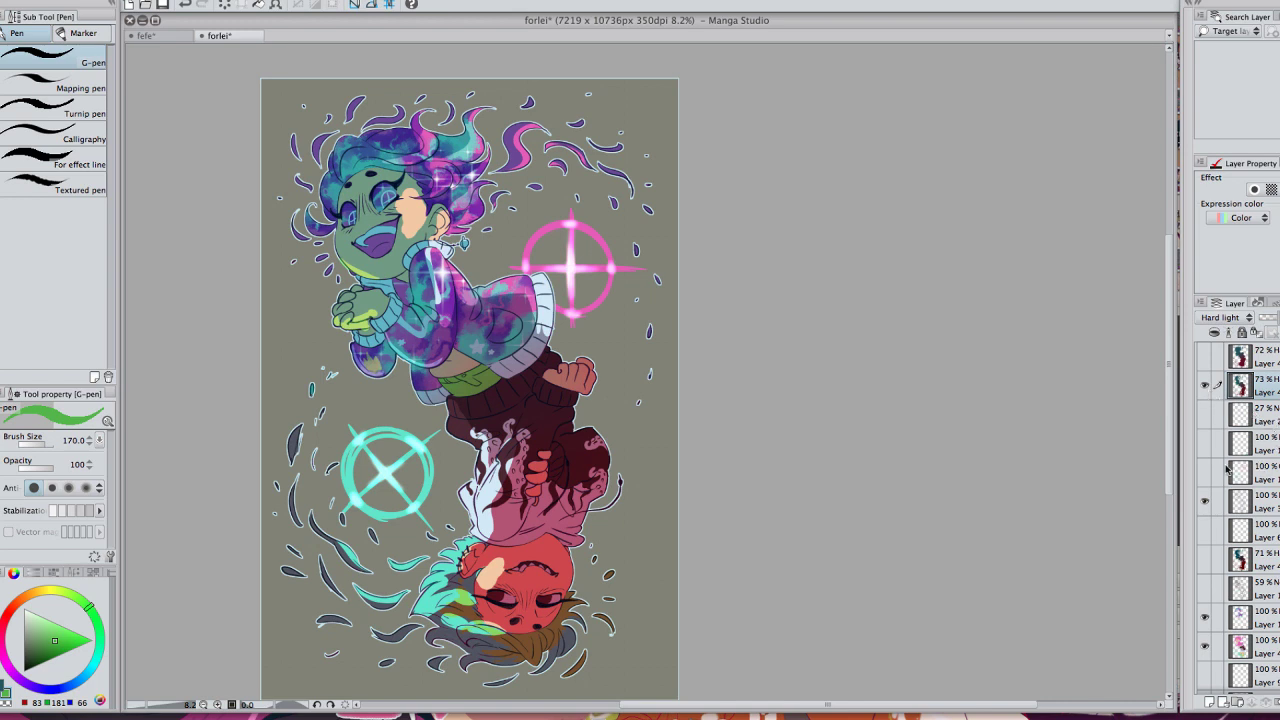
click(1205, 505)
click(1206, 505)
Step: Switch to the Blur tool, hide the working gradient layer, and show and select the finished 71% shading layer
drag(726, 385, 770, 382)
key(j)
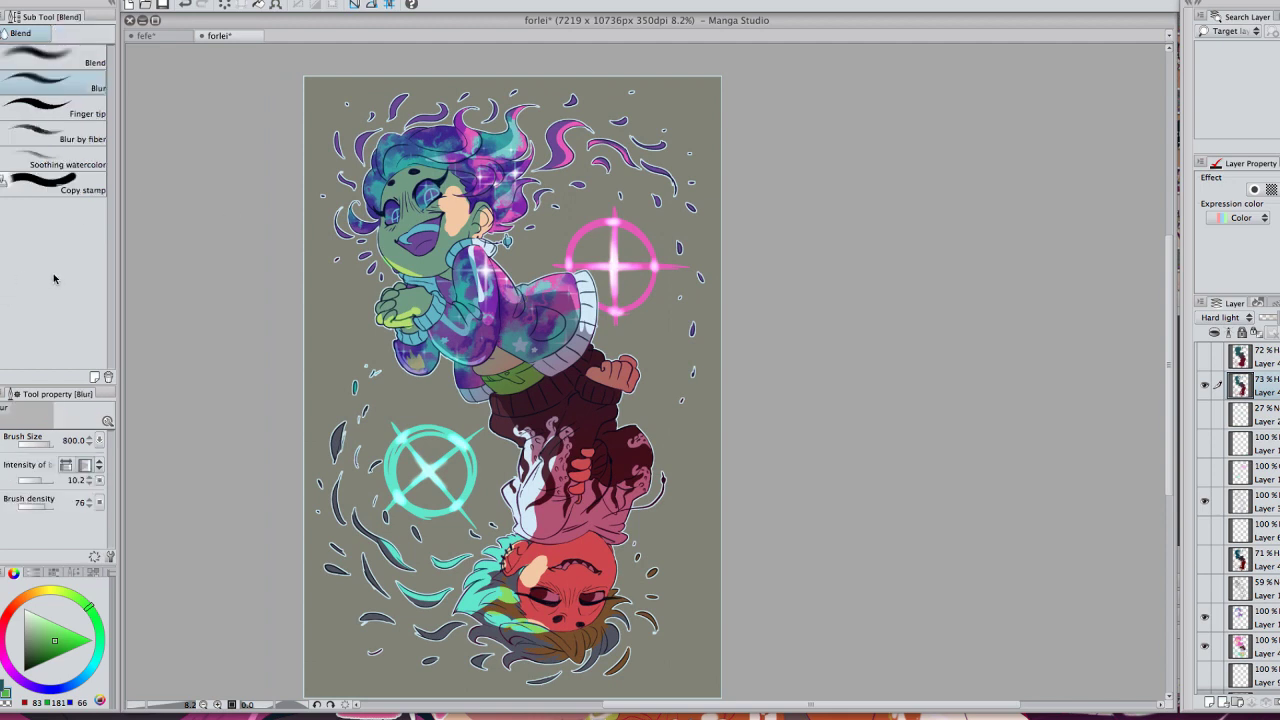
mouse_move(790, 422)
mouse_down()
mouse_move(786, 434)
mouse_move(789, 423)
mouse_up()
click(1205, 385)
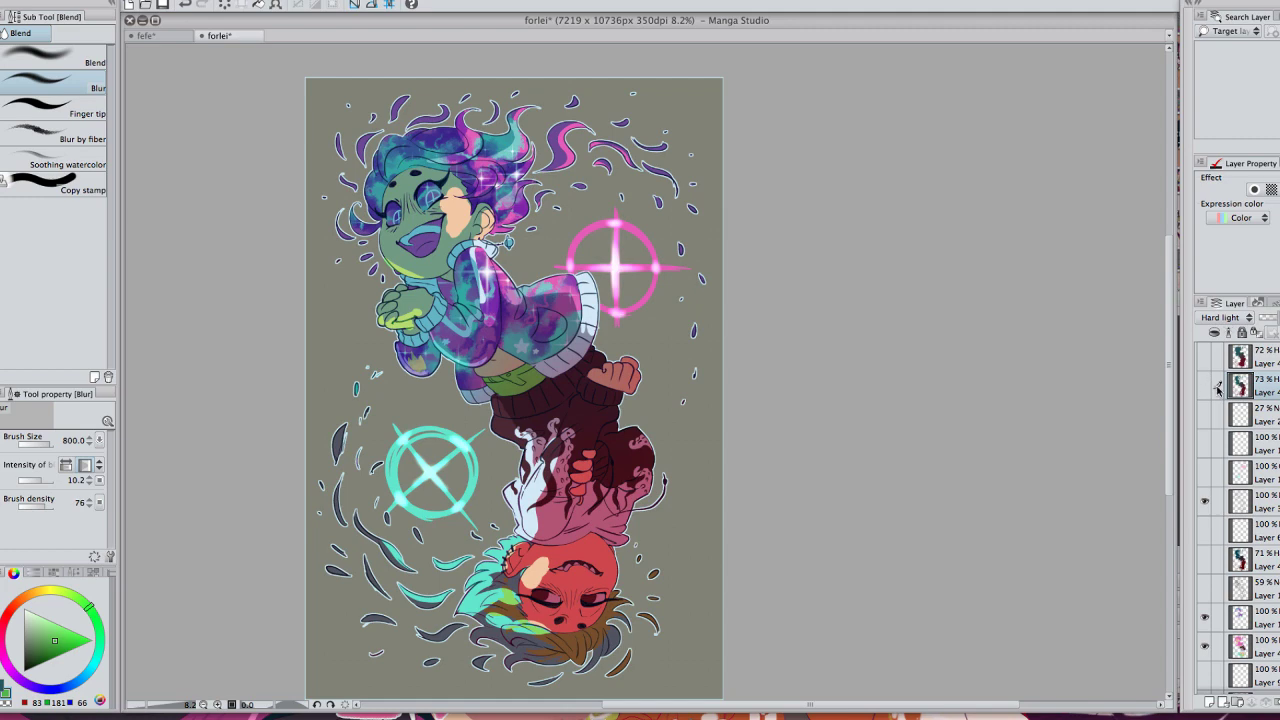
click(1205, 560)
click(1270, 563)
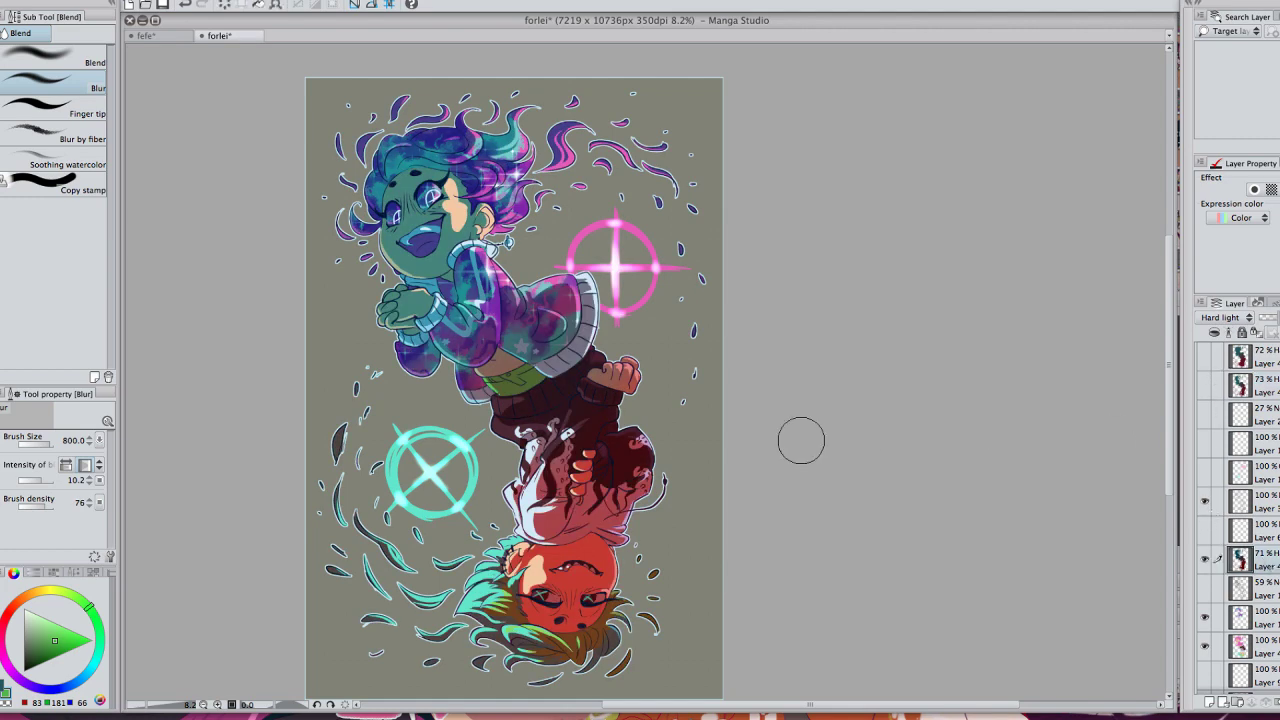
Step: Reduce the Blur tool to size 102.5 and soften the lower edge of the lit patch on the upper character's cheek
drag(688, 306, 756, 386)
scroll(668, 242, up, 5)
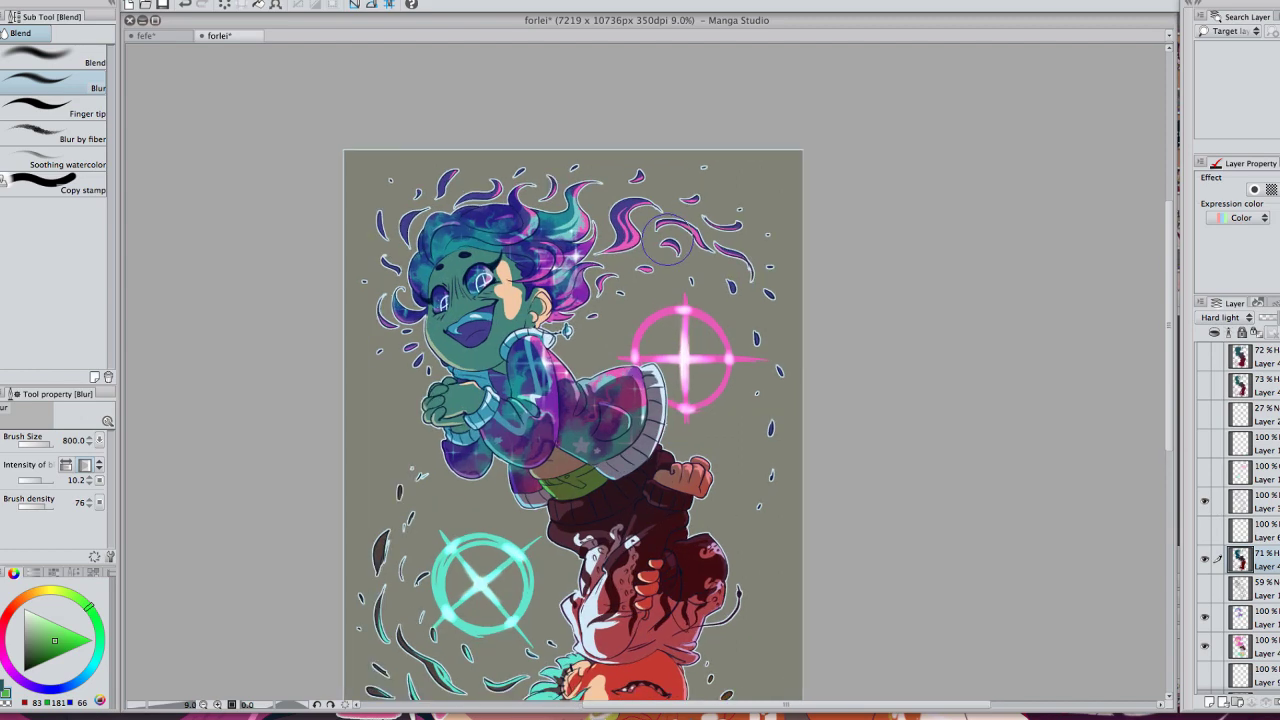
scroll(668, 242, up, 2)
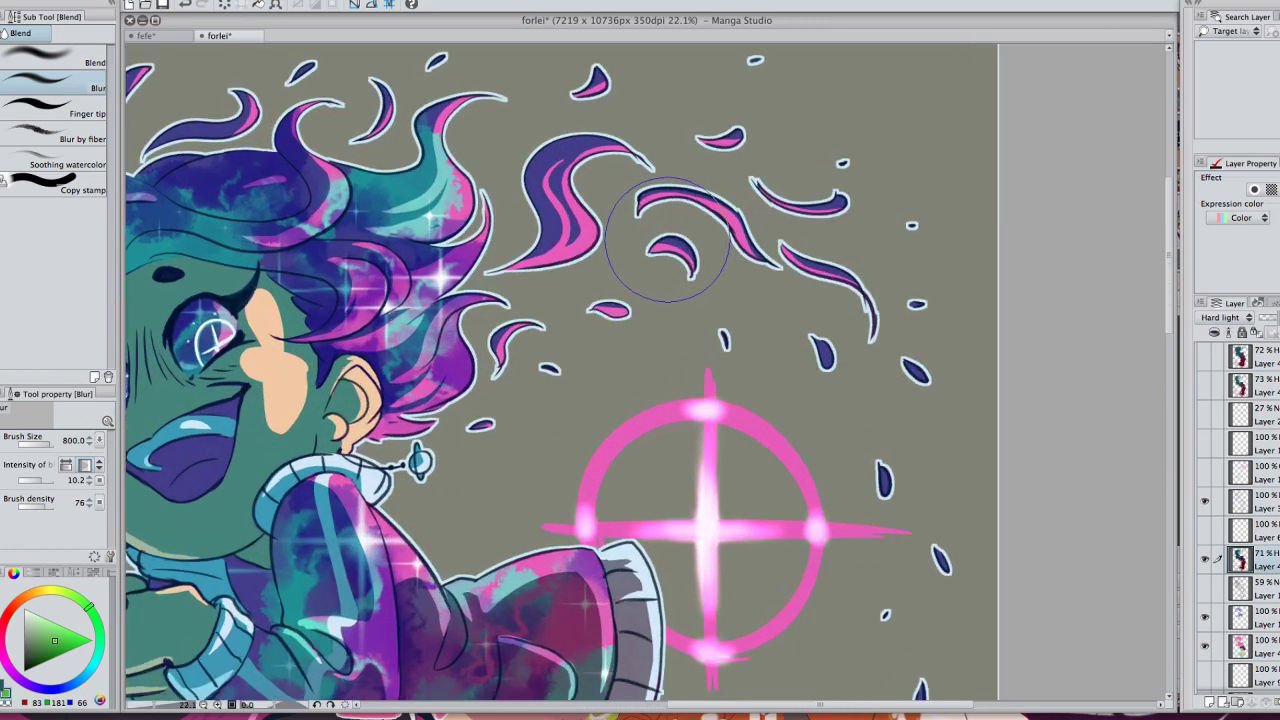
drag(674, 346, 810, 335)
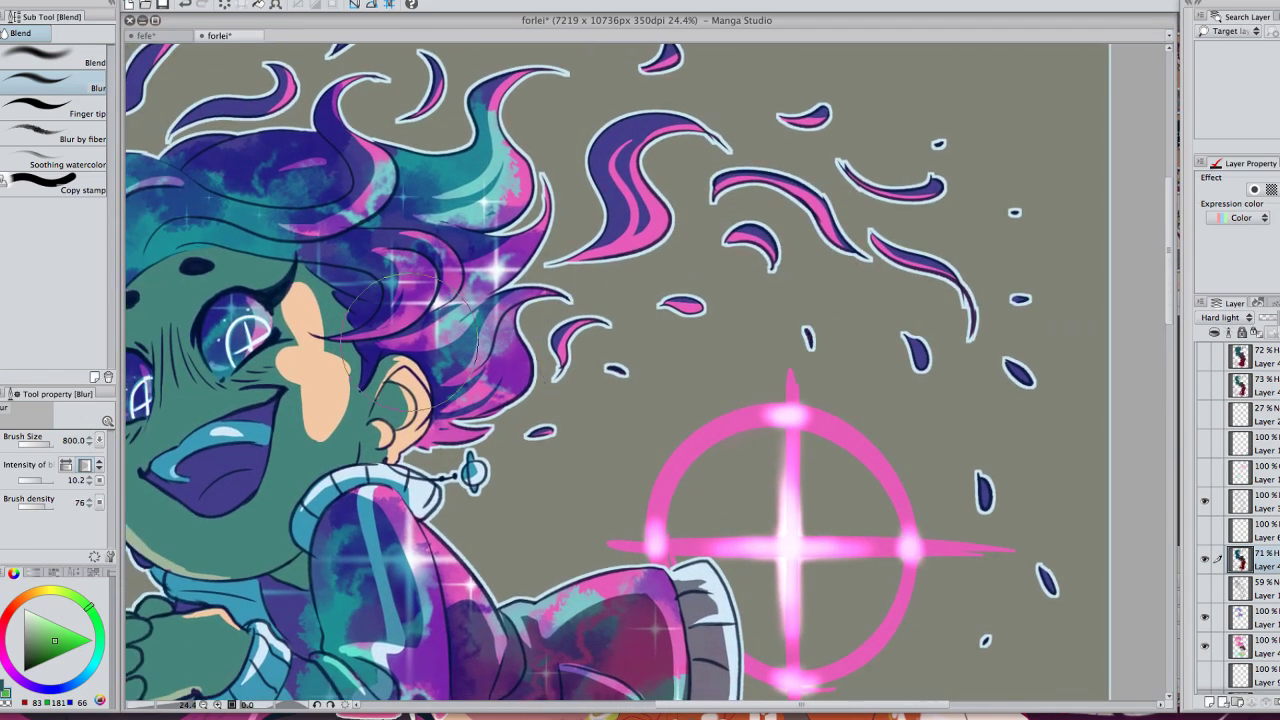
drag(616, 397, 720, 443)
drag(46, 442, 46, 446)
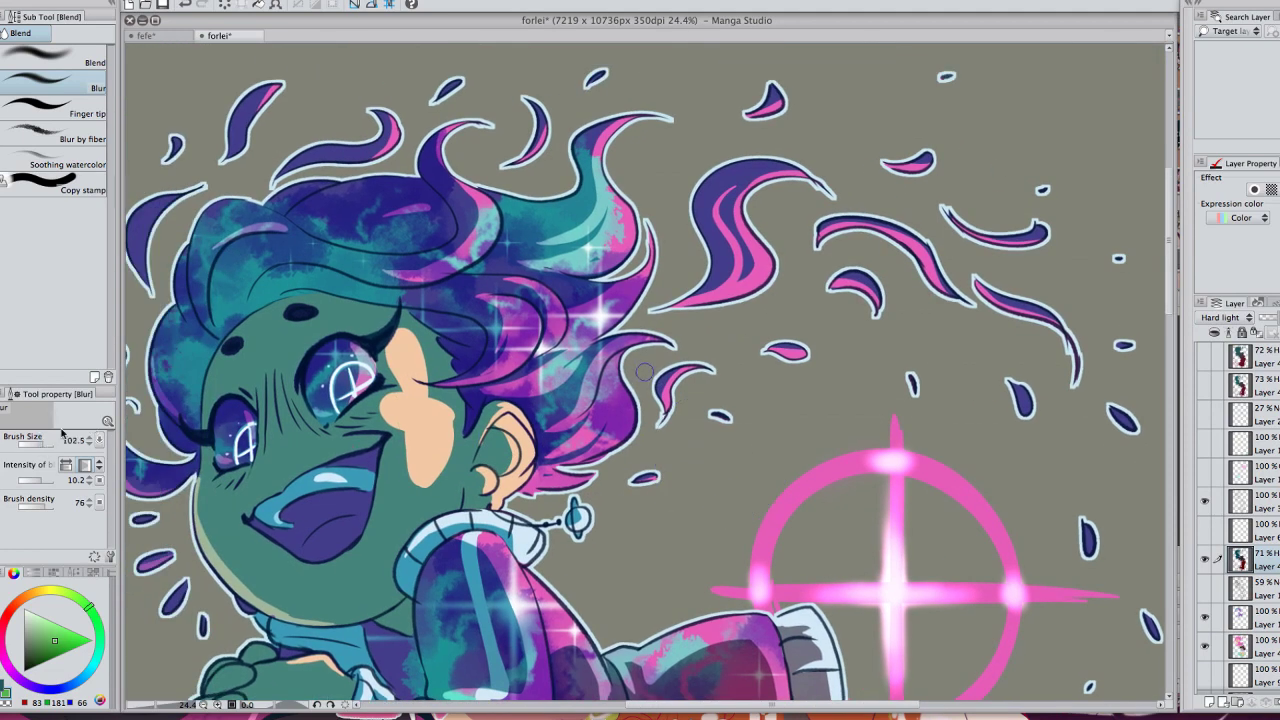
drag(586, 413, 635, 446)
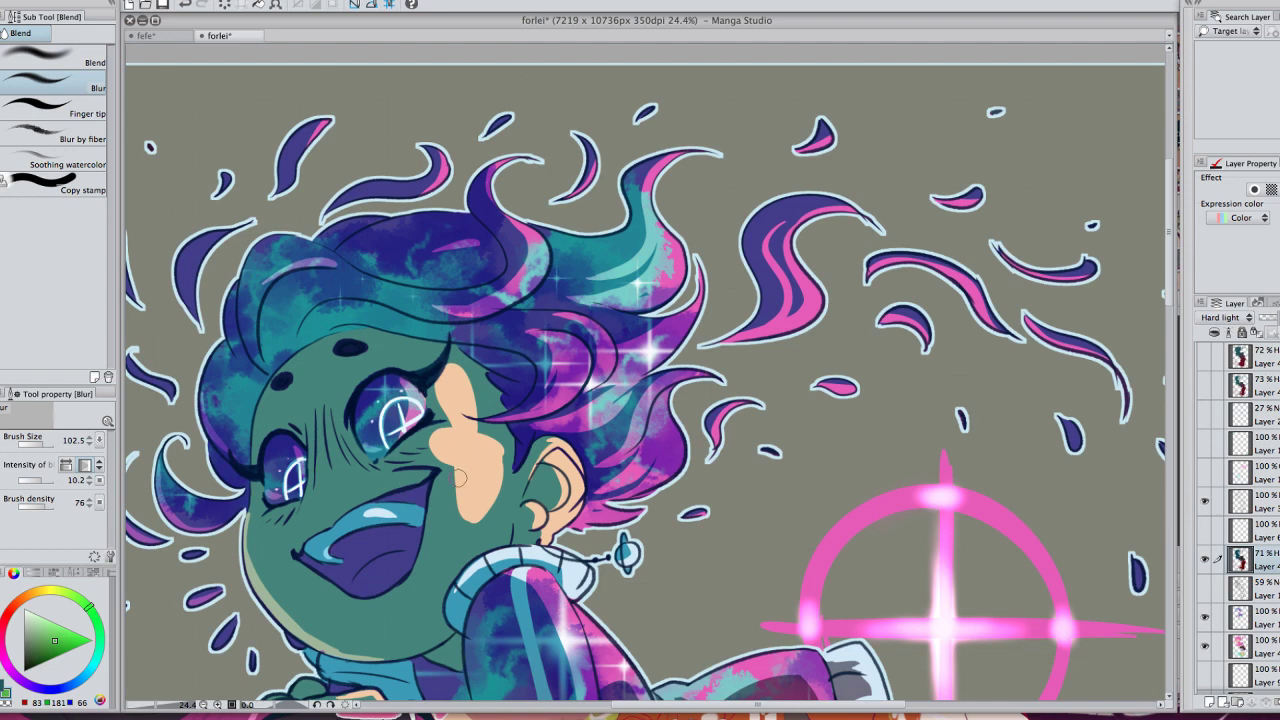
drag(485, 467, 497, 441)
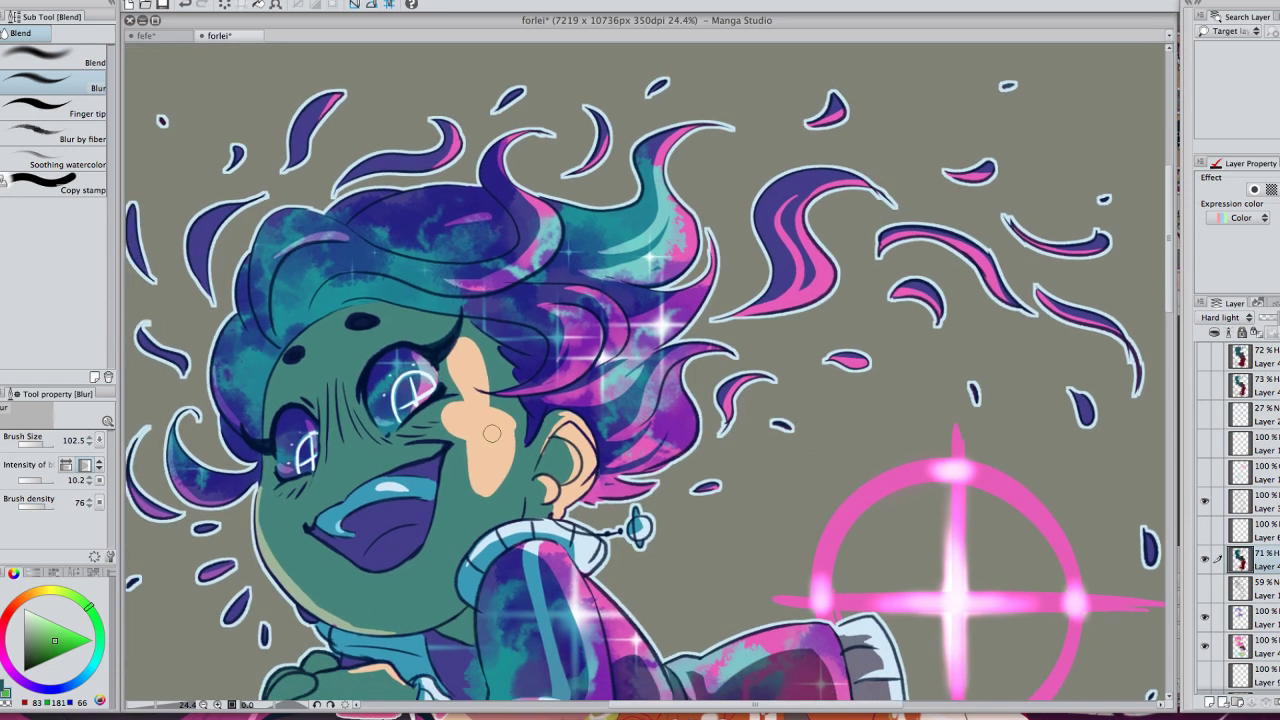
scroll(492, 432, up, 1)
scroll(492, 432, up, 2)
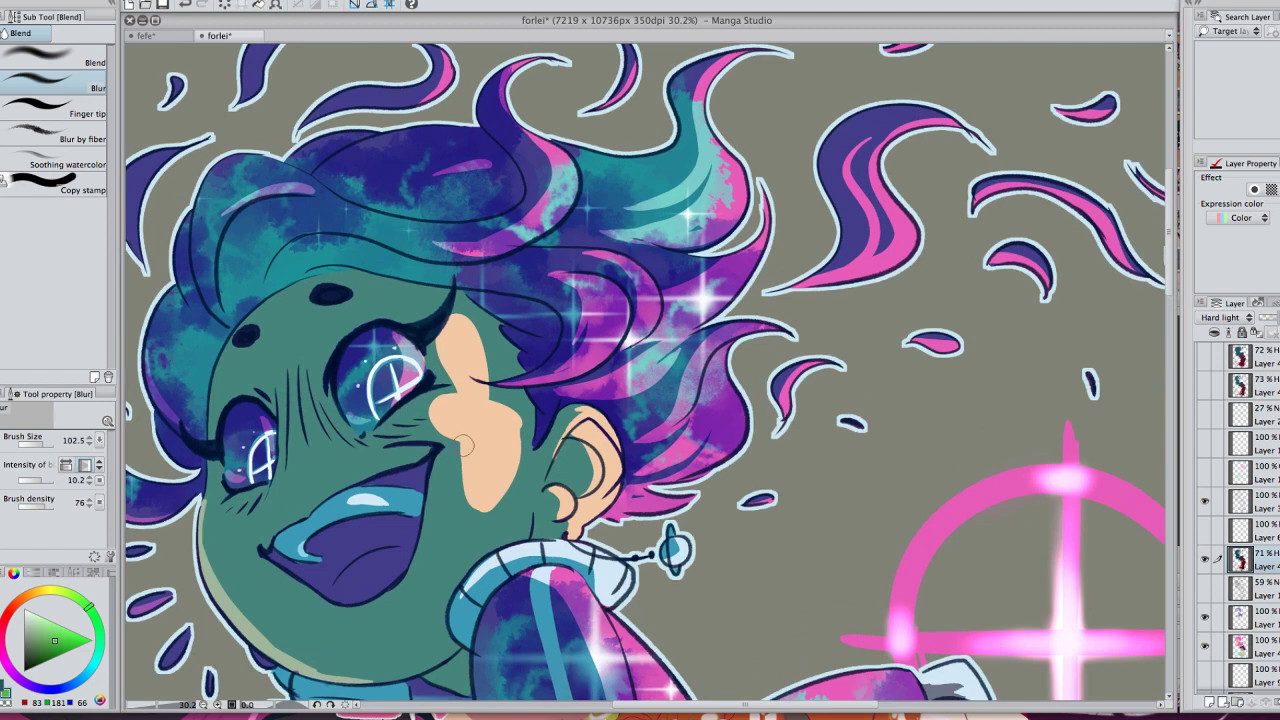
mouse_move(463, 440)
mouse_down()
mouse_move(470, 505)
mouse_move(463, 438)
mouse_move(465, 500)
mouse_move(483, 502)
mouse_move(495, 470)
mouse_move(483, 508)
mouse_move(461, 458)
mouse_move(446, 417)
mouse_up()
drag(641, 364, 653, 378)
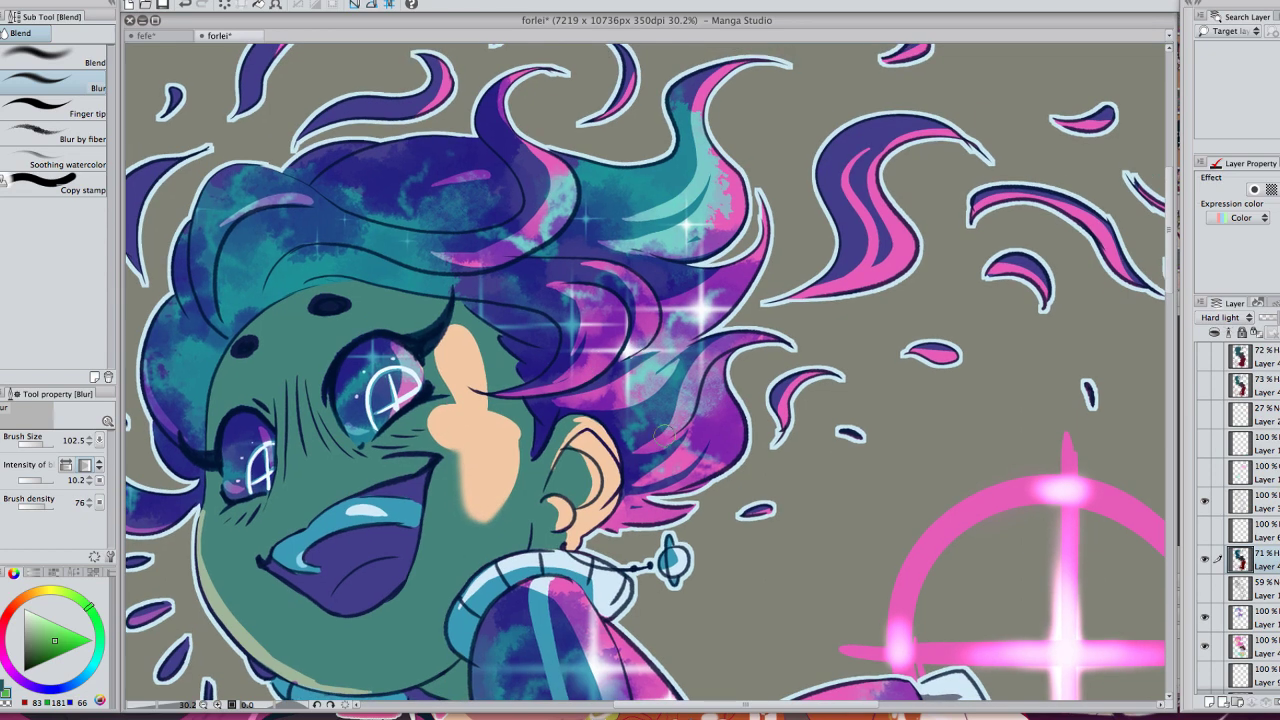
drag(655, 447, 676, 369)
mouse_move(471, 335)
mouse_down()
mouse_move(460, 356)
mouse_move(456, 340)
mouse_up()
mouse_move(494, 285)
mouse_down()
mouse_move(470, 248)
mouse_move(521, 348)
mouse_up()
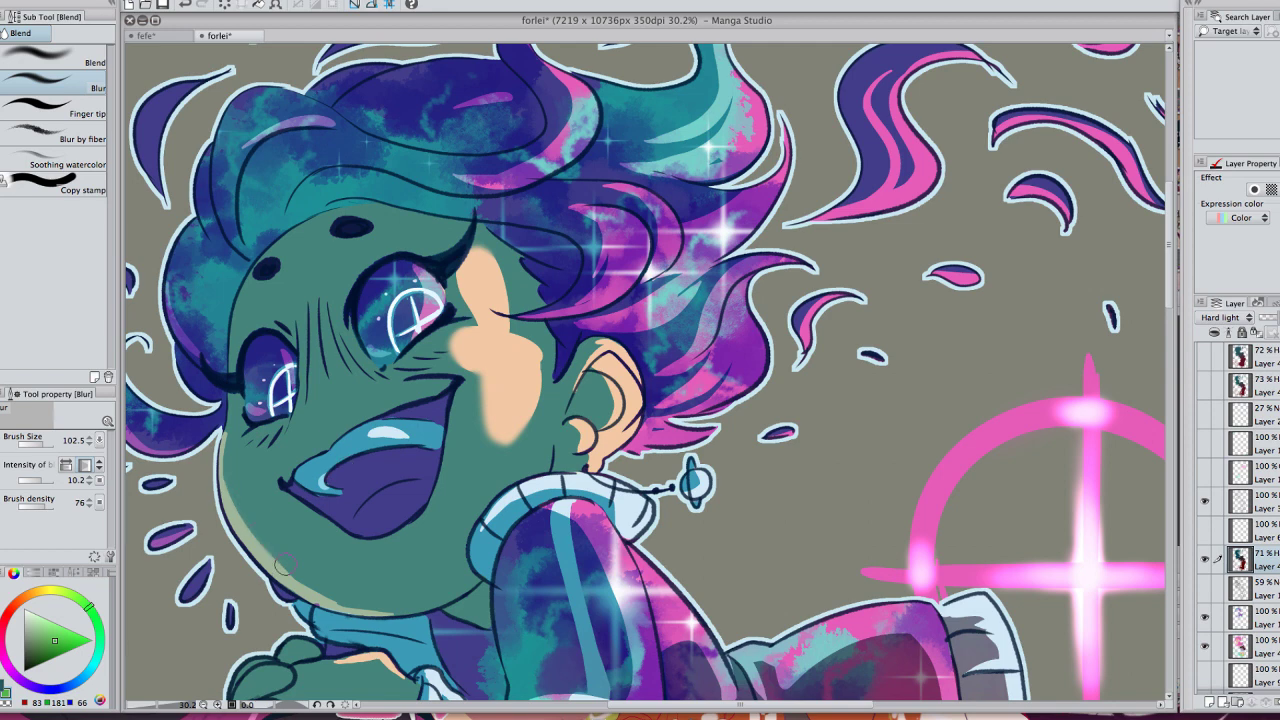
Step: Examine the edges of the finished shading on the jacket, trousers and hands
drag(684, 320, 705, 90)
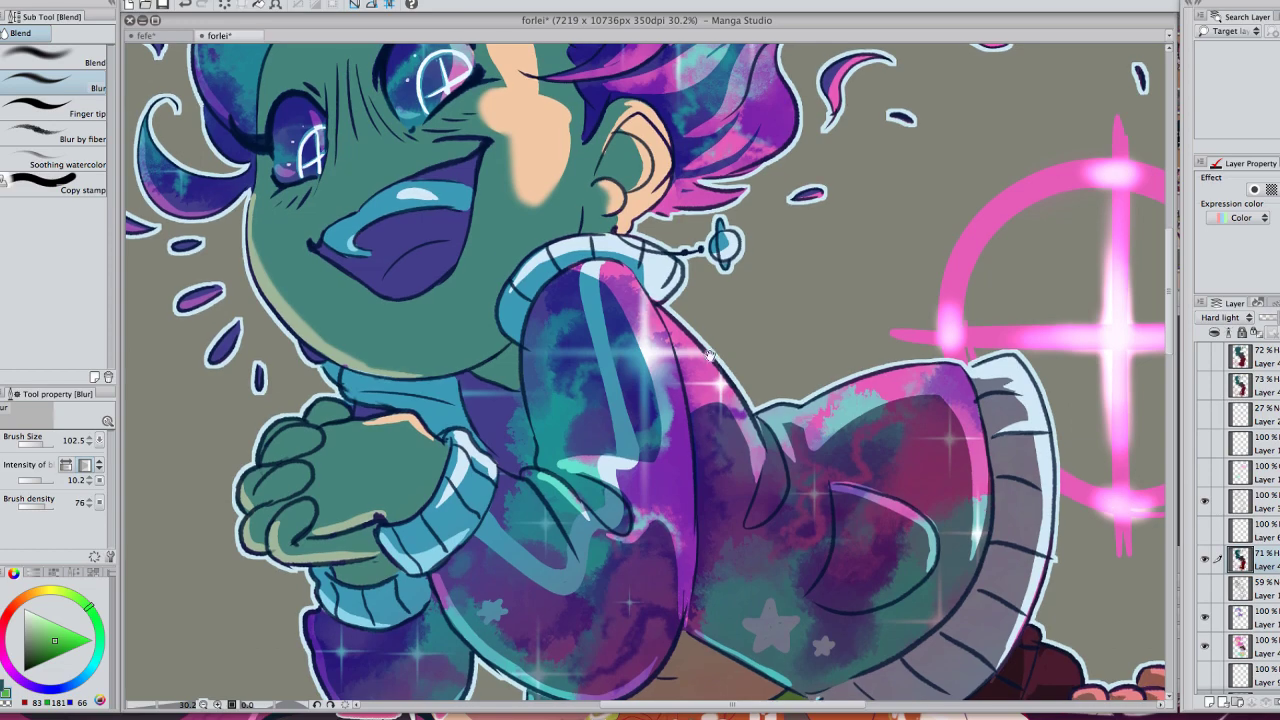
drag(723, 497, 735, 359)
drag(681, 317, 668, 301)
scroll(667, 301, down, 10)
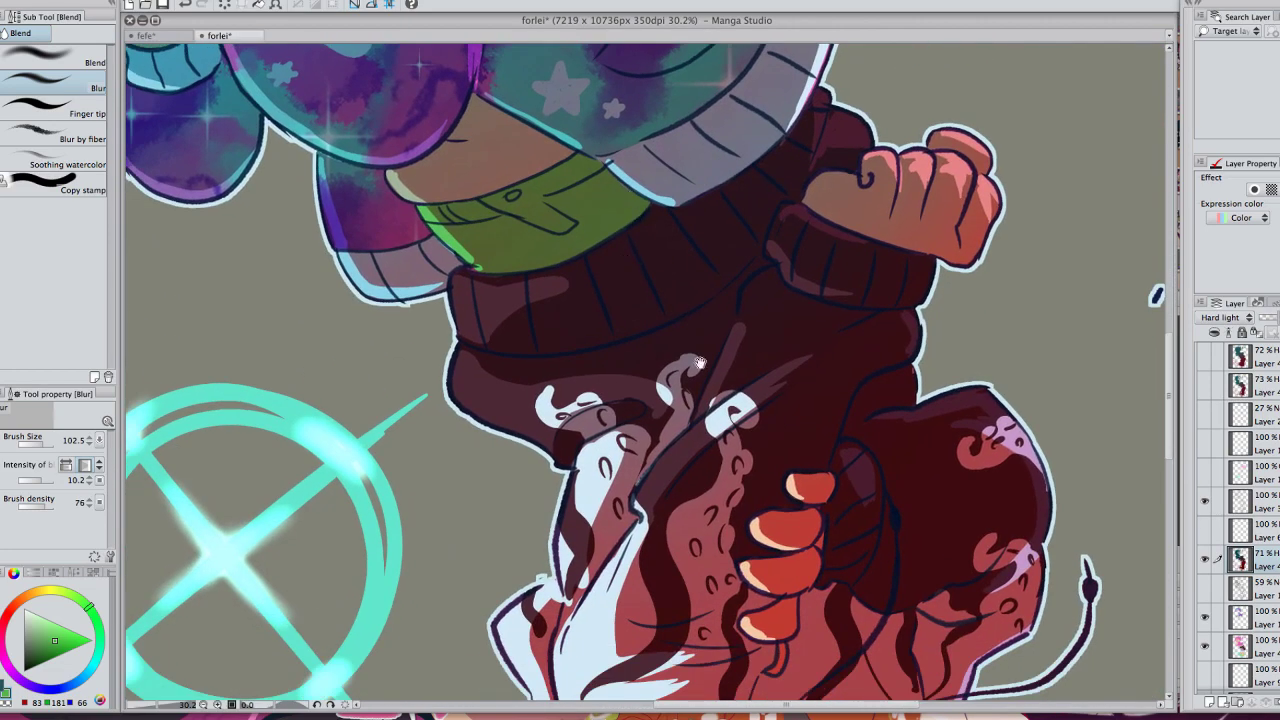
scroll(599, 419, down, 5)
scroll(650, 470, up, 15)
scroll(698, 521, up, 4)
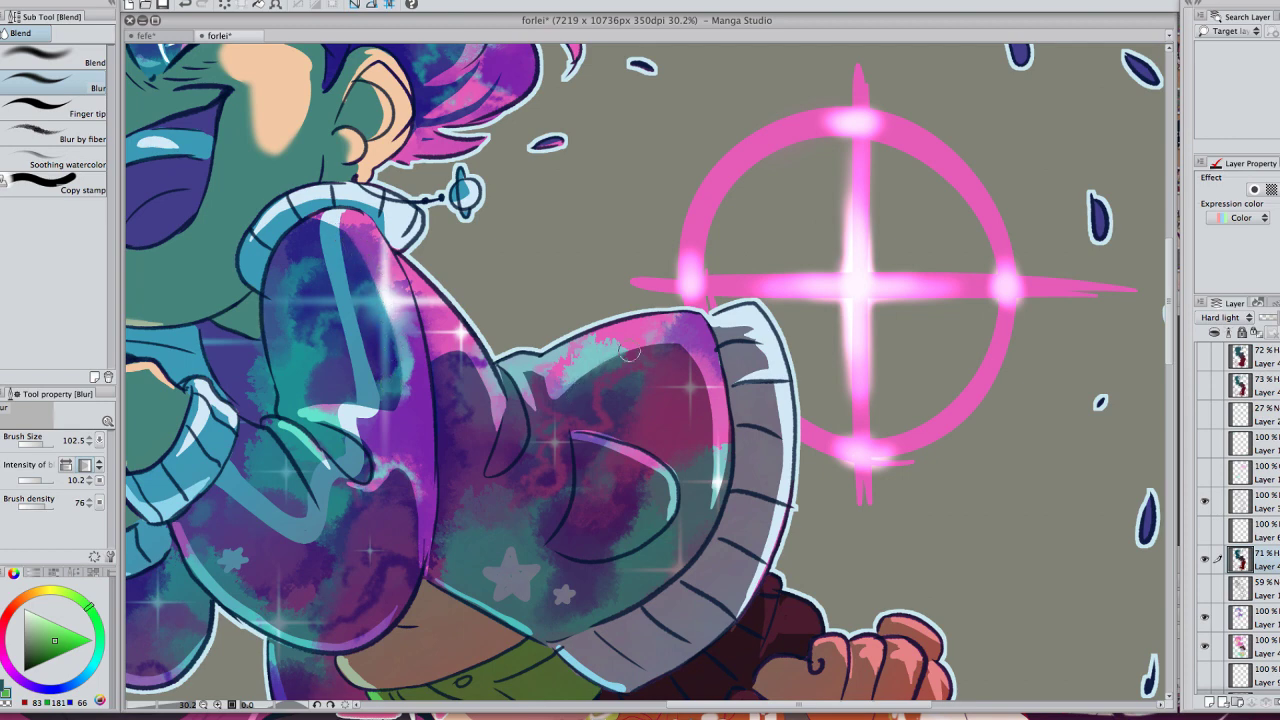
drag(795, 439, 783, 230)
drag(772, 586, 741, 282)
scroll(741, 282, down, 7)
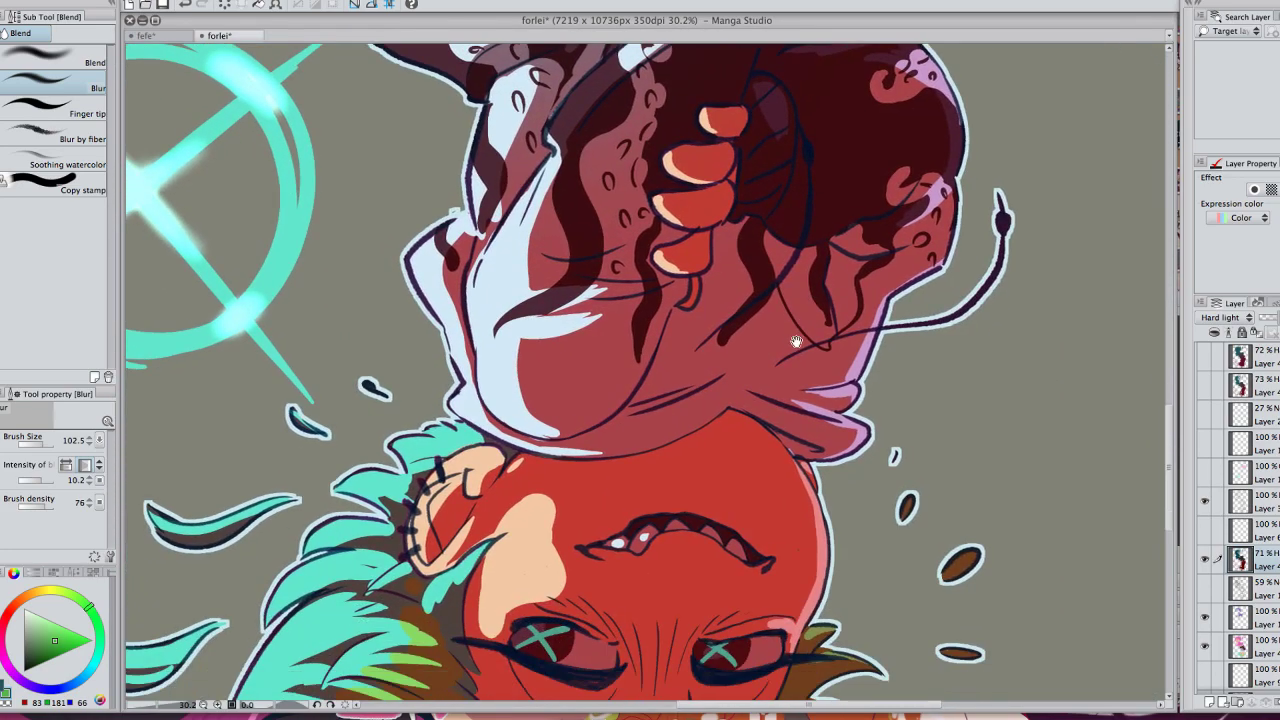
Step: Soften the edge of the lit patch on the lower character's cheek with the Blur tool
drag(718, 443, 799, 307)
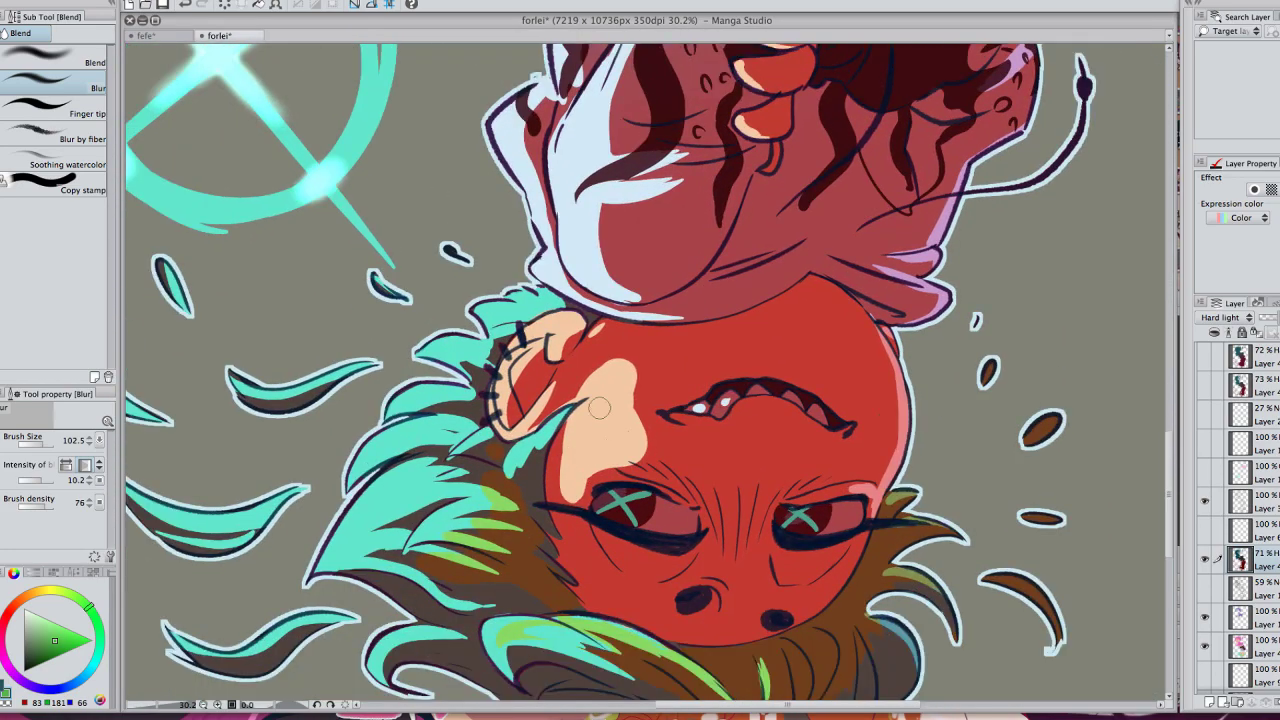
mouse_move(628, 370)
mouse_down()
mouse_move(614, 367)
mouse_move(638, 431)
mouse_move(616, 448)
mouse_up()
drag(867, 437, 817, 387)
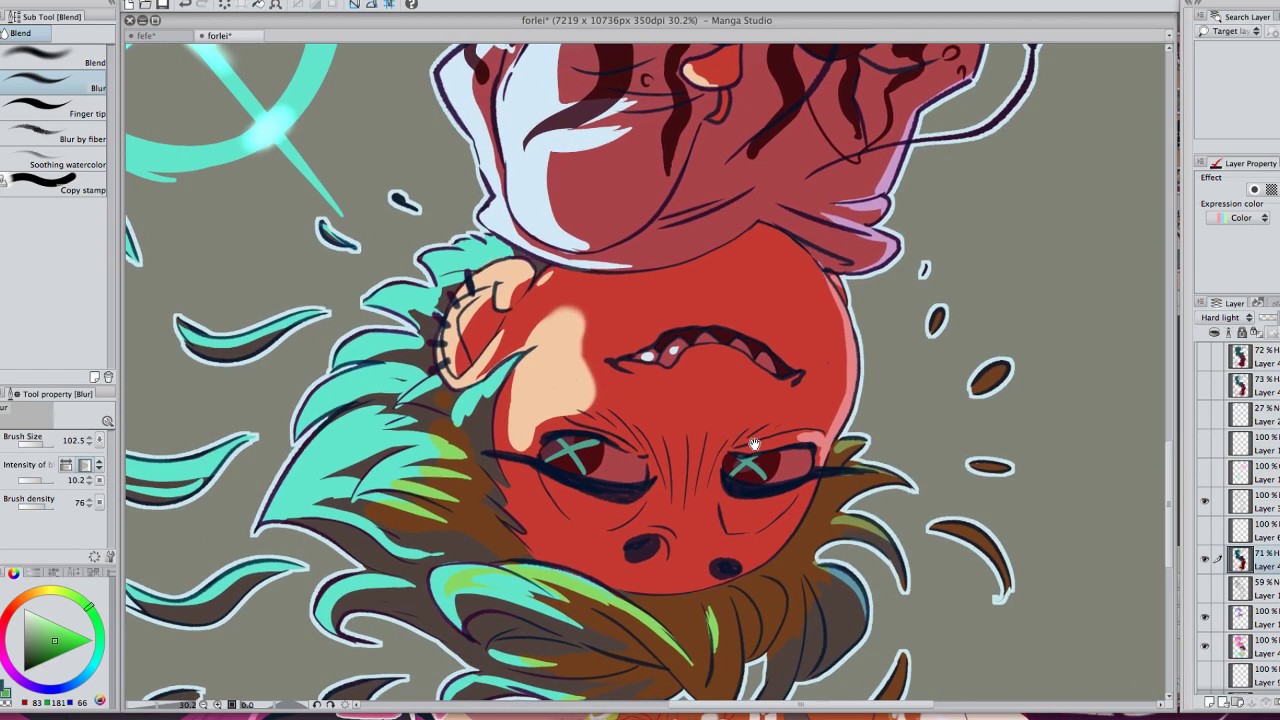
Step: Blur the inner edge of the white lit area on the lower character's hoodie
drag(755, 444, 716, 650)
drag(712, 405, 661, 671)
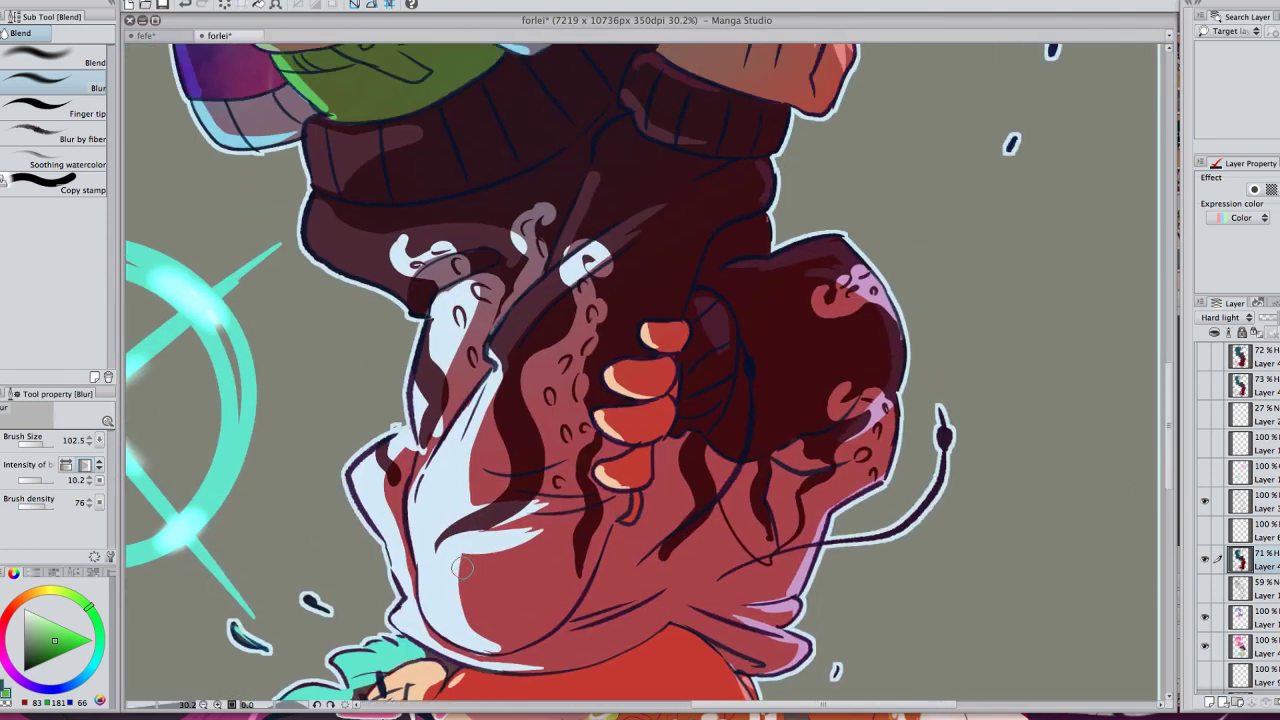
mouse_move(462, 568)
mouse_down()
mouse_move(476, 623)
mouse_move(505, 633)
mouse_move(473, 628)
mouse_move(462, 582)
mouse_up()
drag(578, 541, 560, 597)
drag(476, 449, 456, 536)
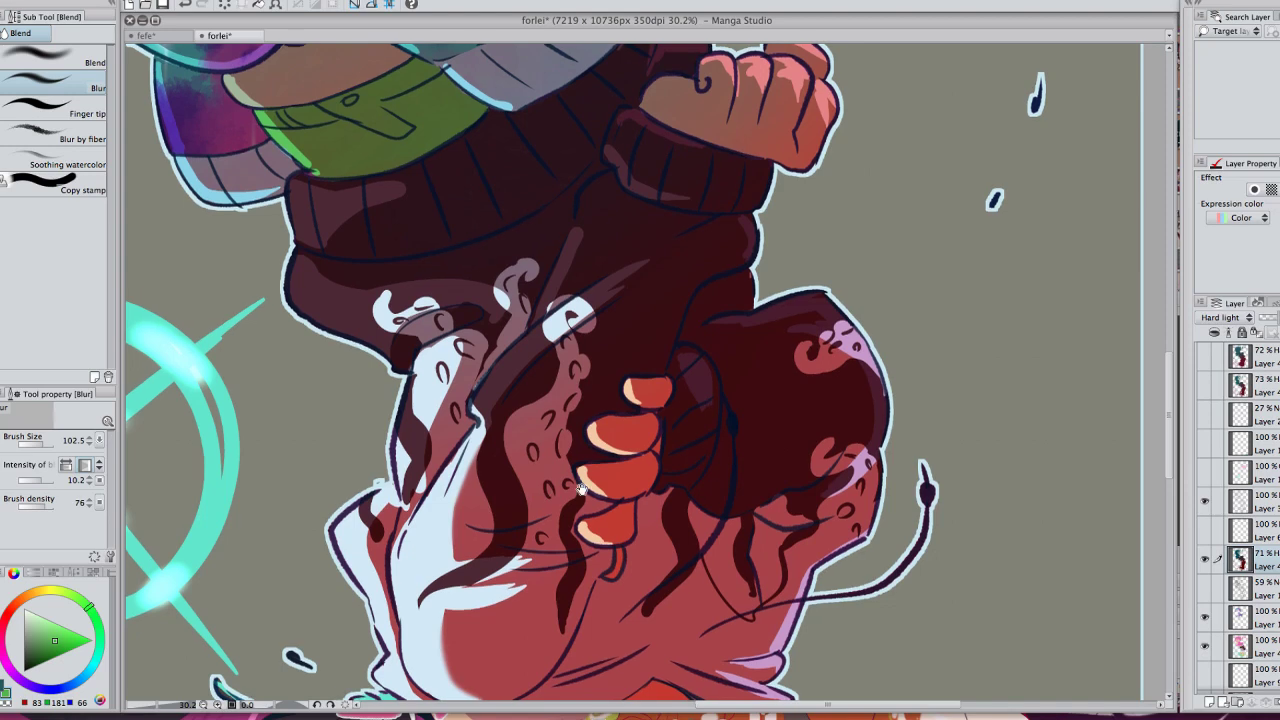
Step: Examine the finished shading's hard and softened edges on both characters, close up and zoomed out
scroll(581, 488, up, 4)
scroll(581, 488, left, 2)
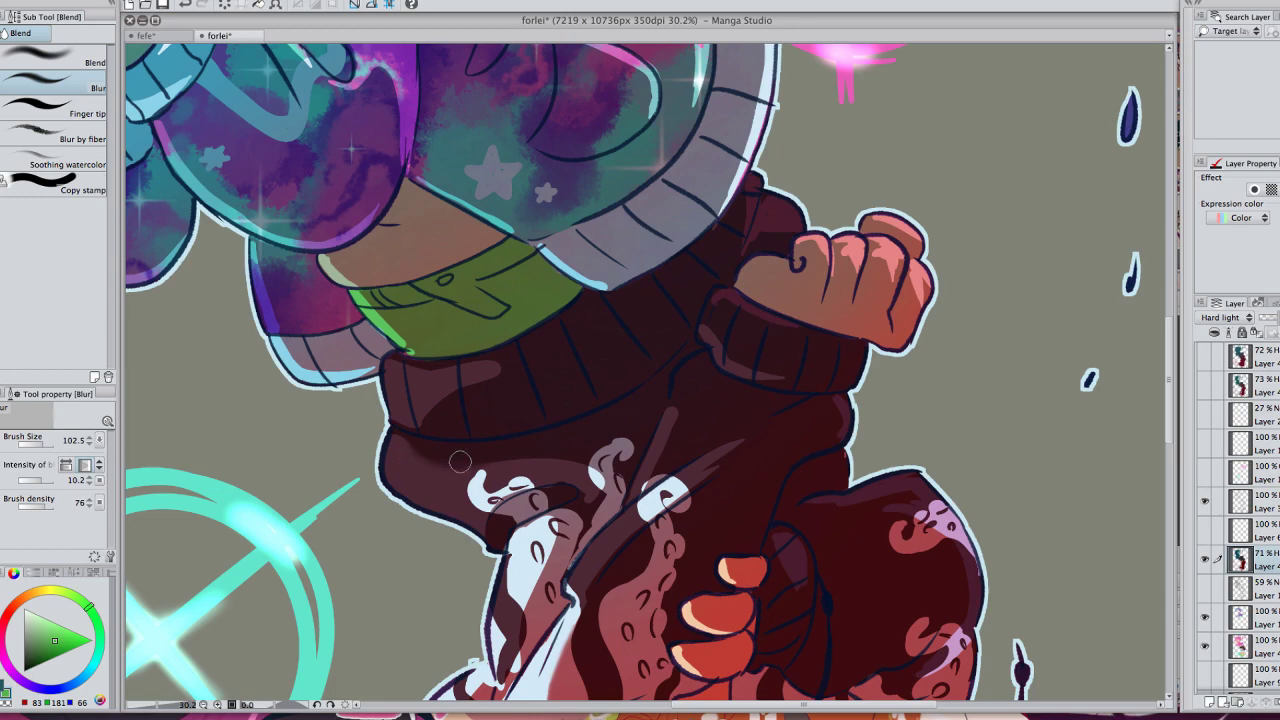
key(space)
drag(563, 211, 731, 569)
drag(603, 443, 430, 556)
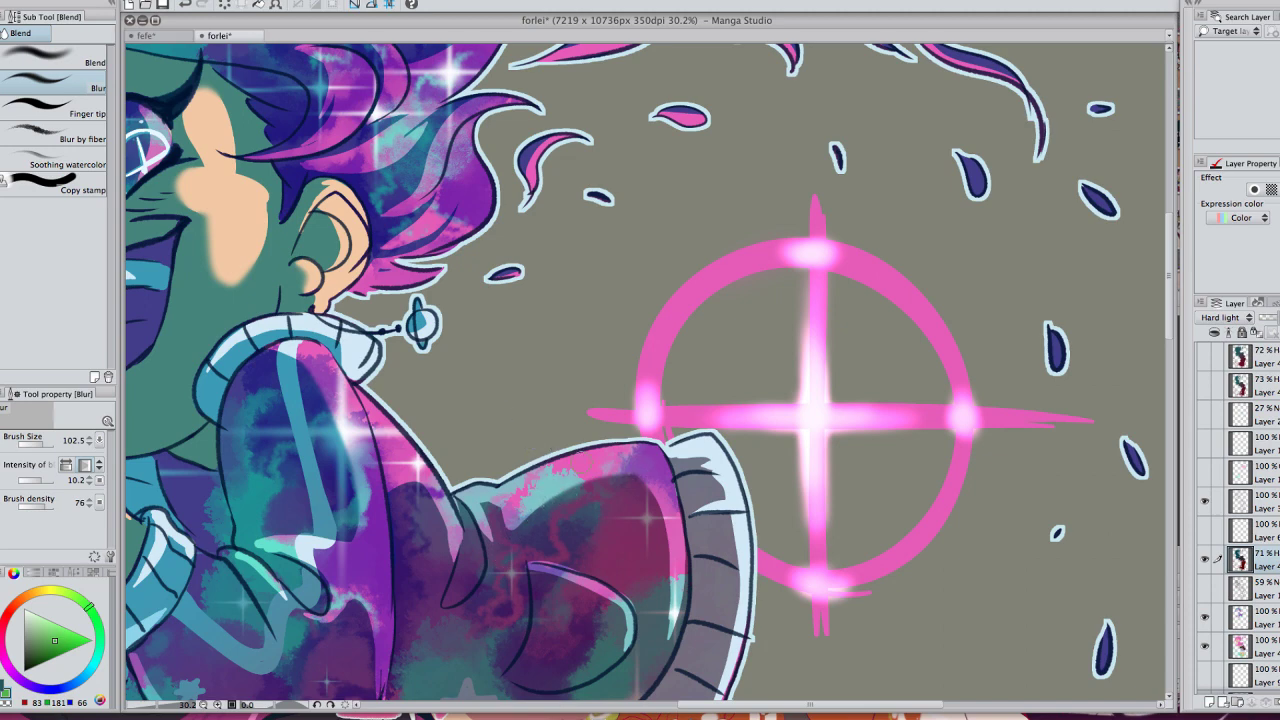
scroll(581, 461, down, 5)
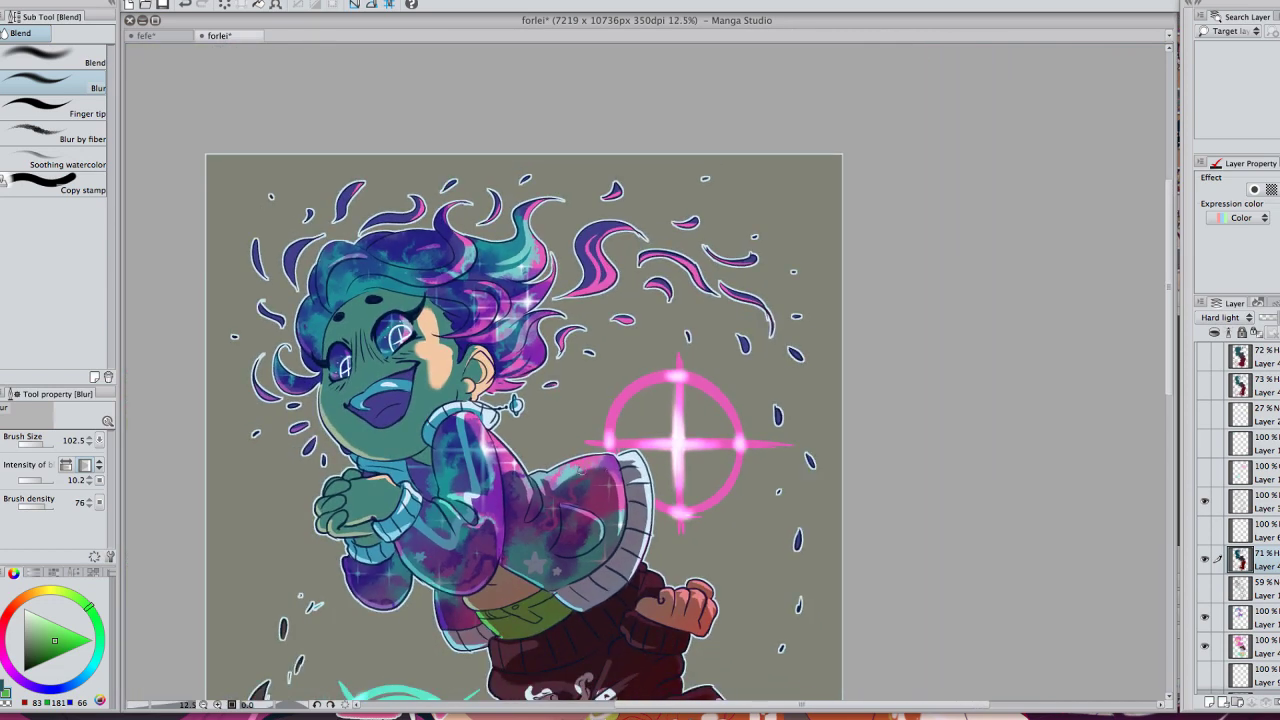
scroll(693, 462, down, 3)
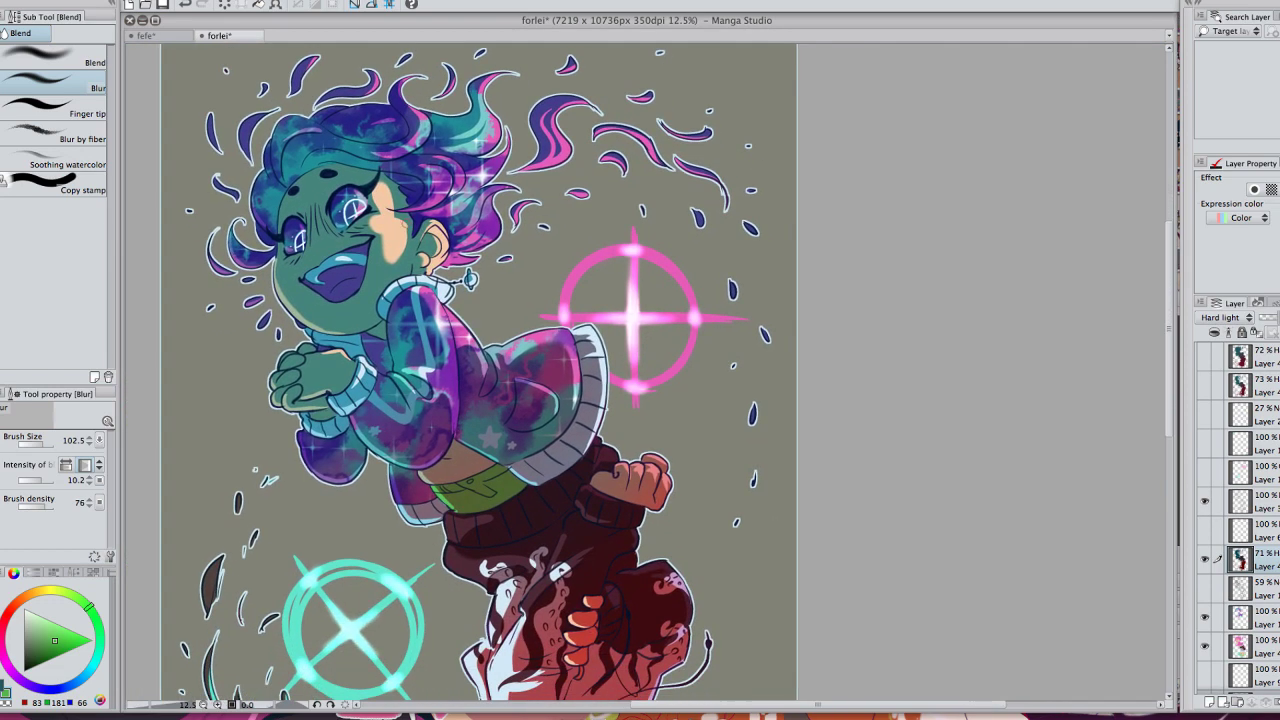
scroll(548, 274, down, 7)
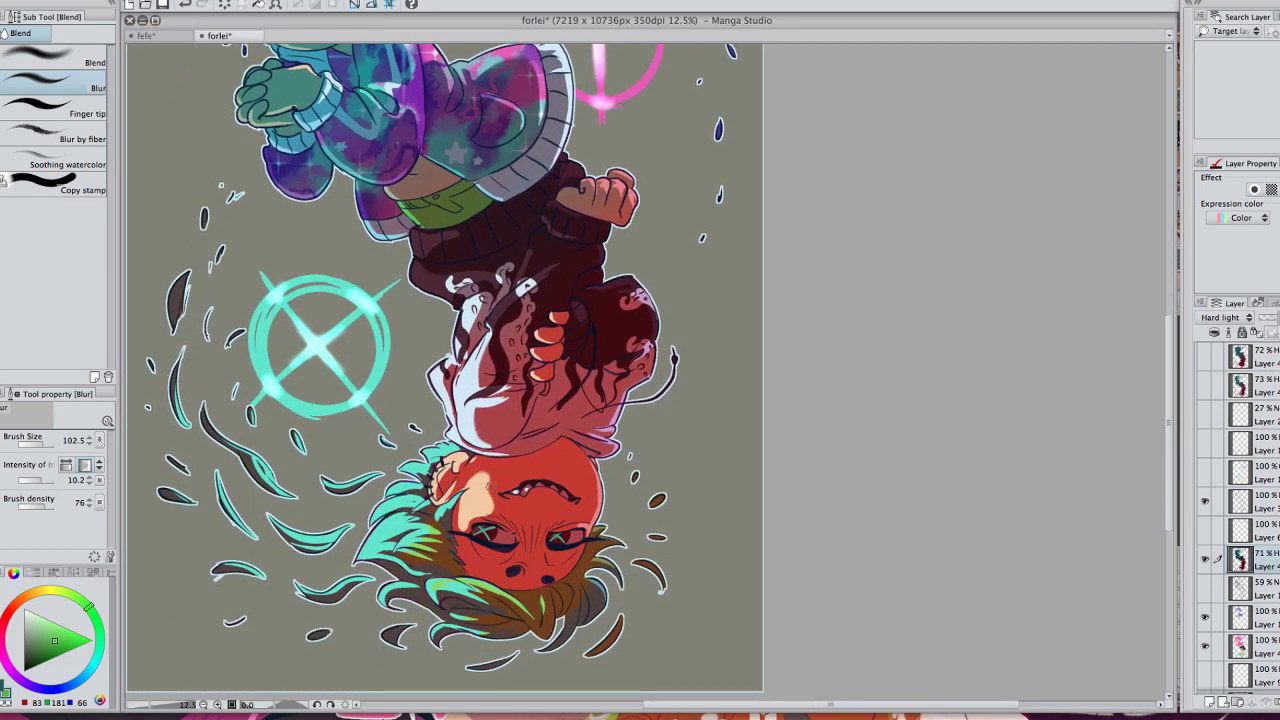
mouse_move(667, 447)
mouse_down()
mouse_move(592, 593)
mouse_move(660, 548)
mouse_up()
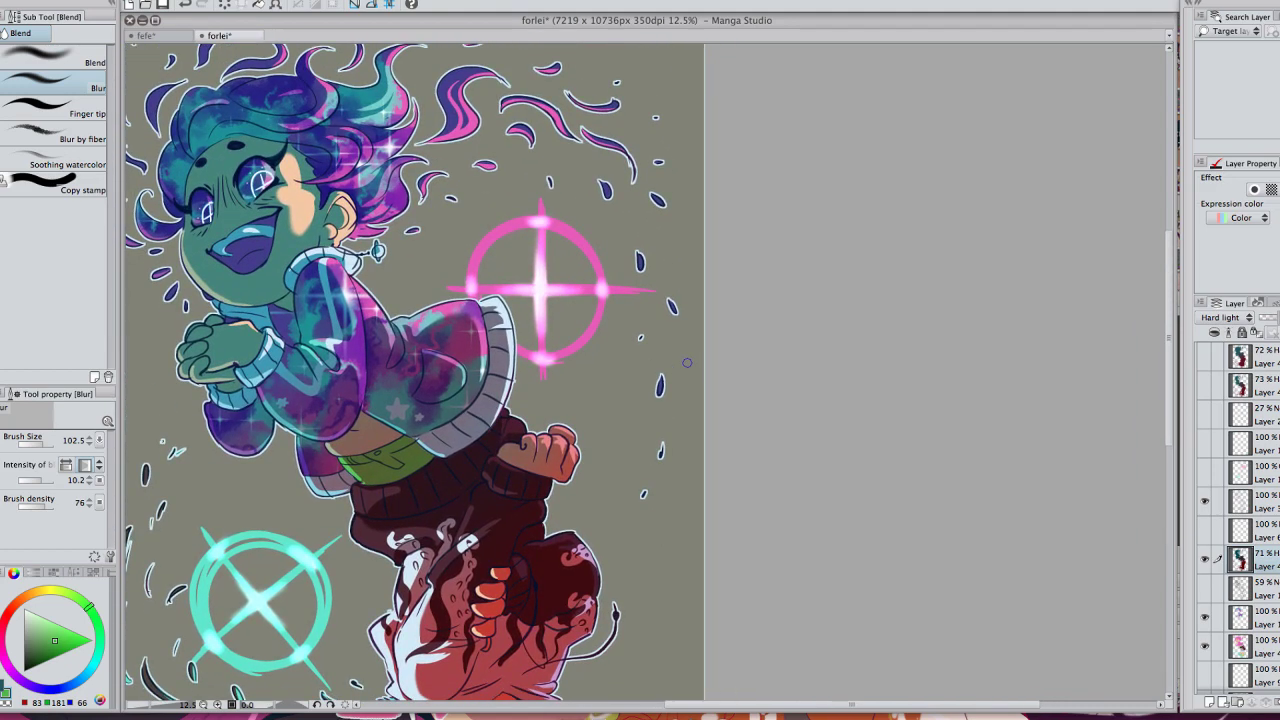
Step: Compare the whole illustration with and without the 71% Hard light shading layer by toggling its visibility, leaving the layer shown
scroll(687, 362, down, 3)
mouse_move(851, 449)
mouse_down()
mouse_move(857, 373)
mouse_move(869, 400)
mouse_move(843, 396)
mouse_up()
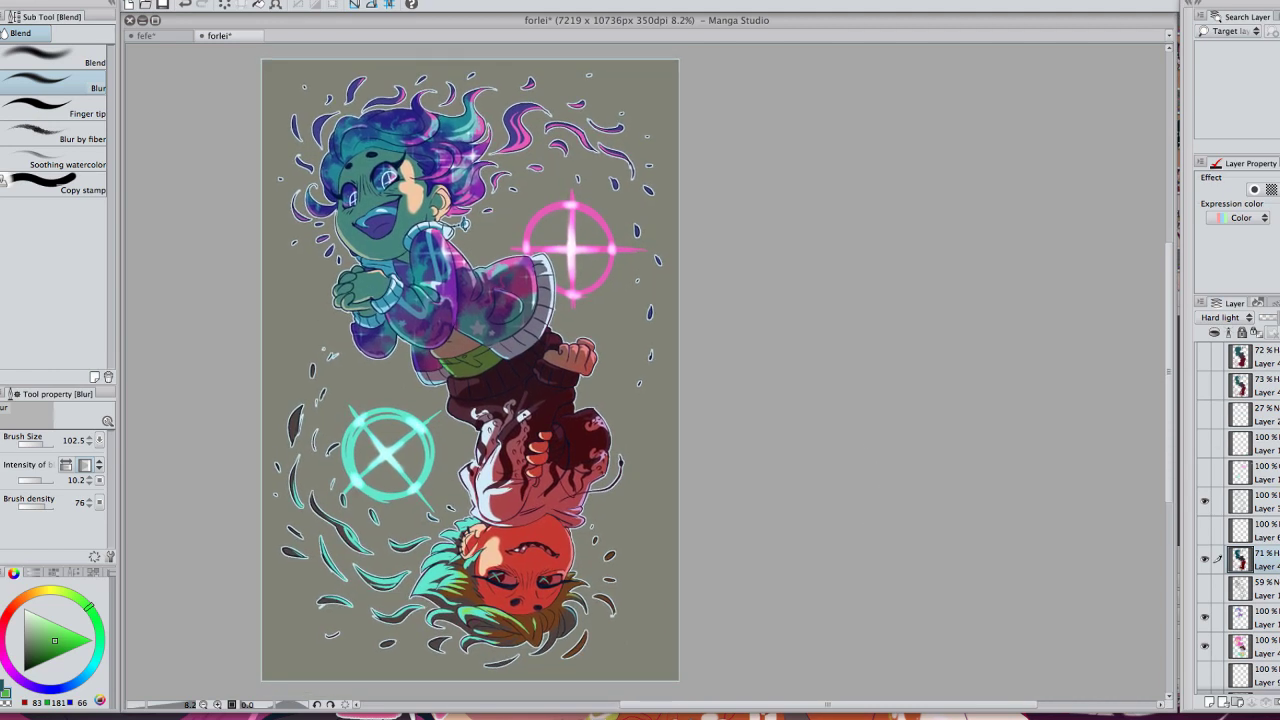
scroll(1238, 520, down, 1)
scroll(1238, 520, up, 1)
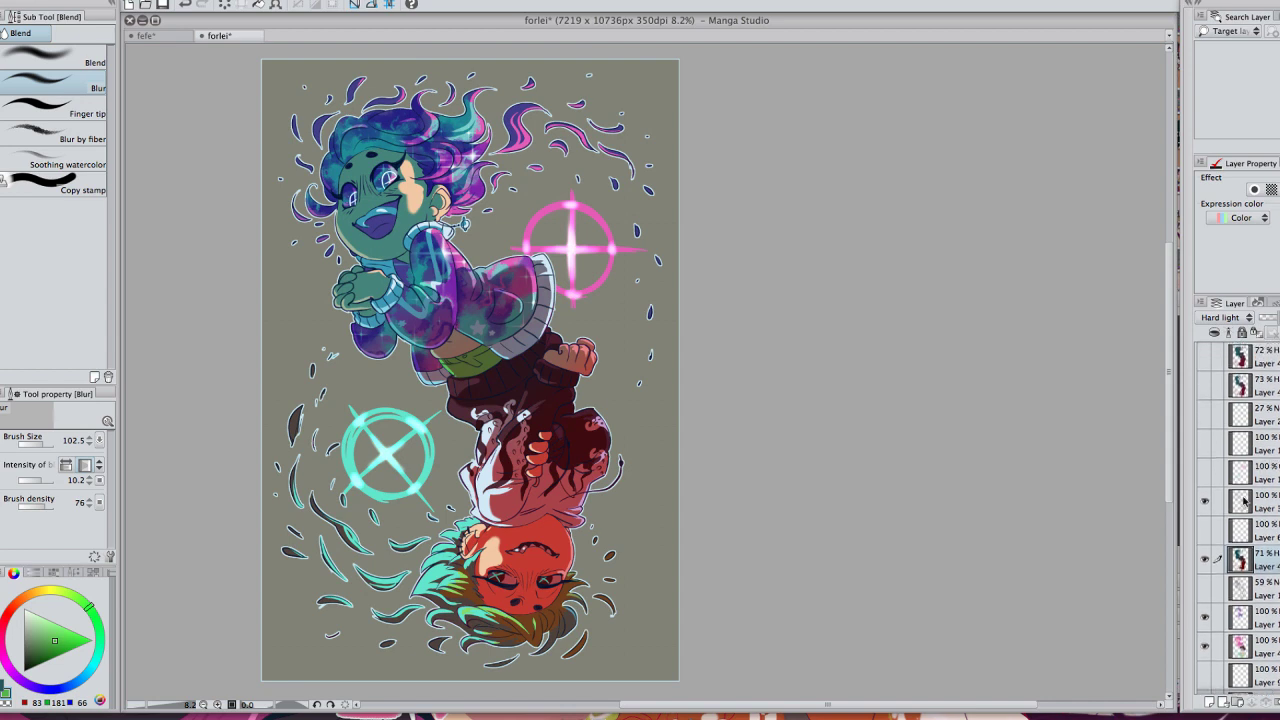
click(1204, 561)
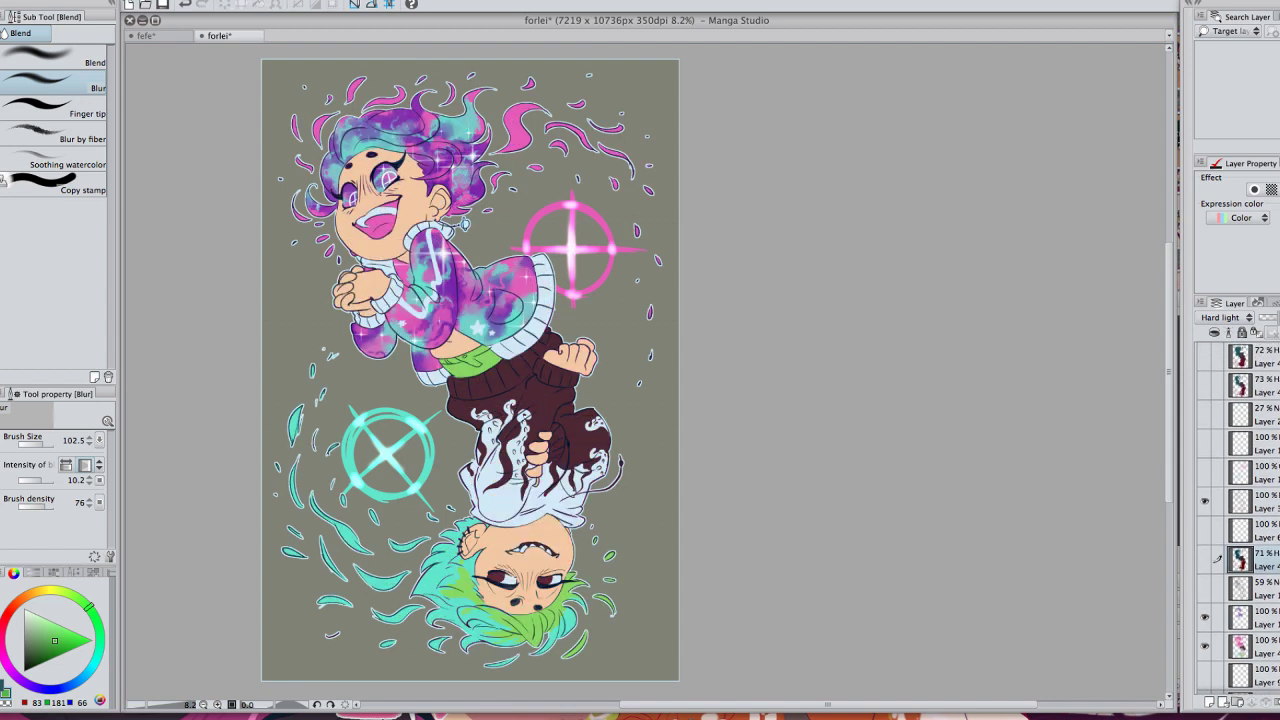
click(1205, 561)
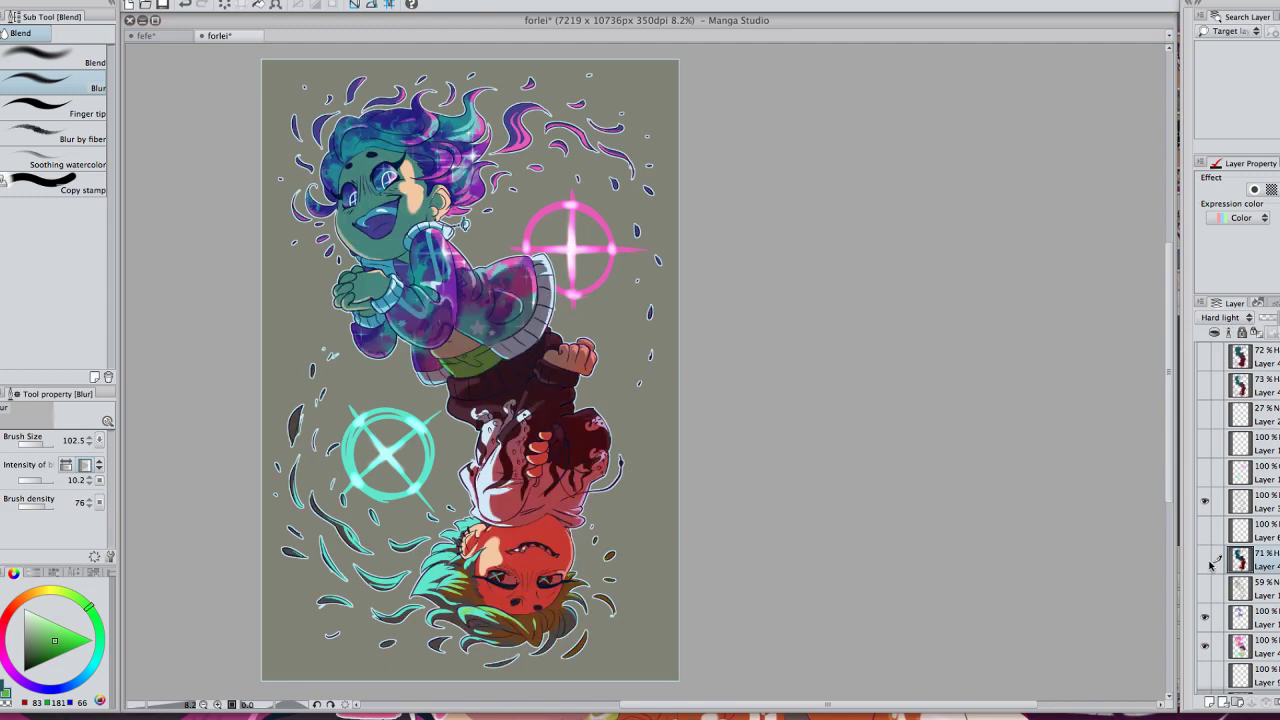
click(1205, 561)
click(1205, 561)
click(1205, 561)
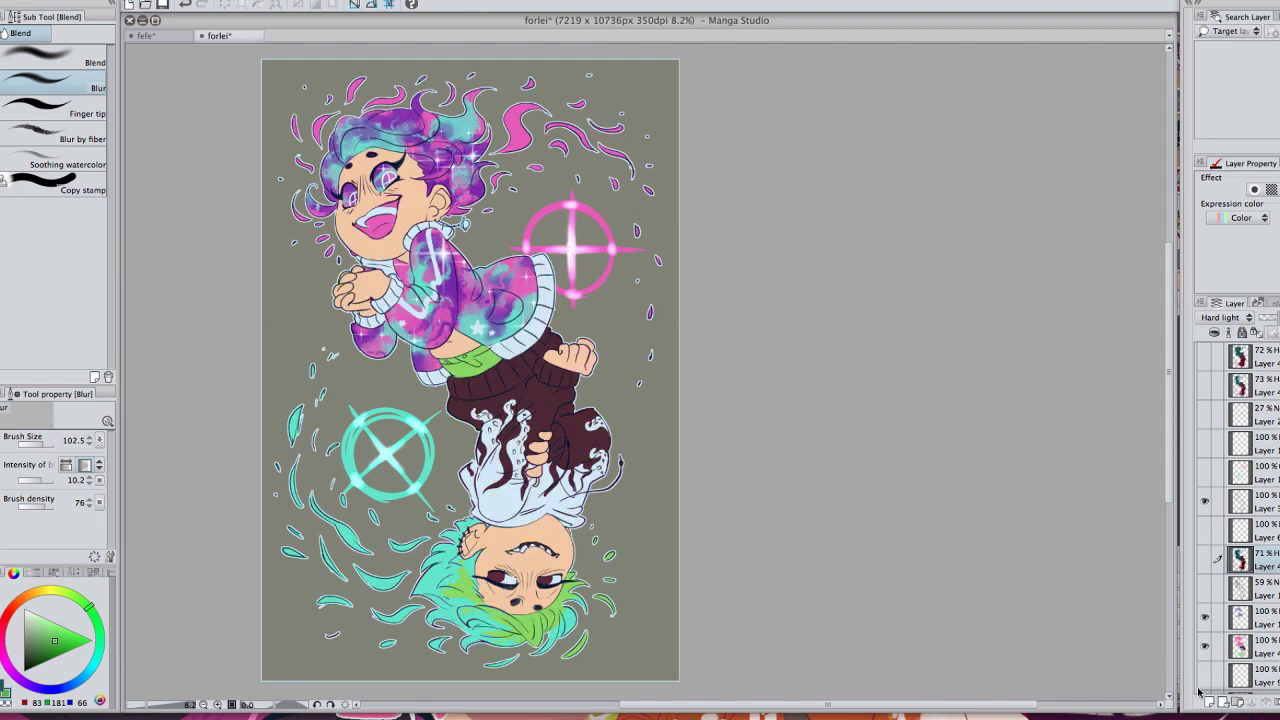
click(1205, 561)
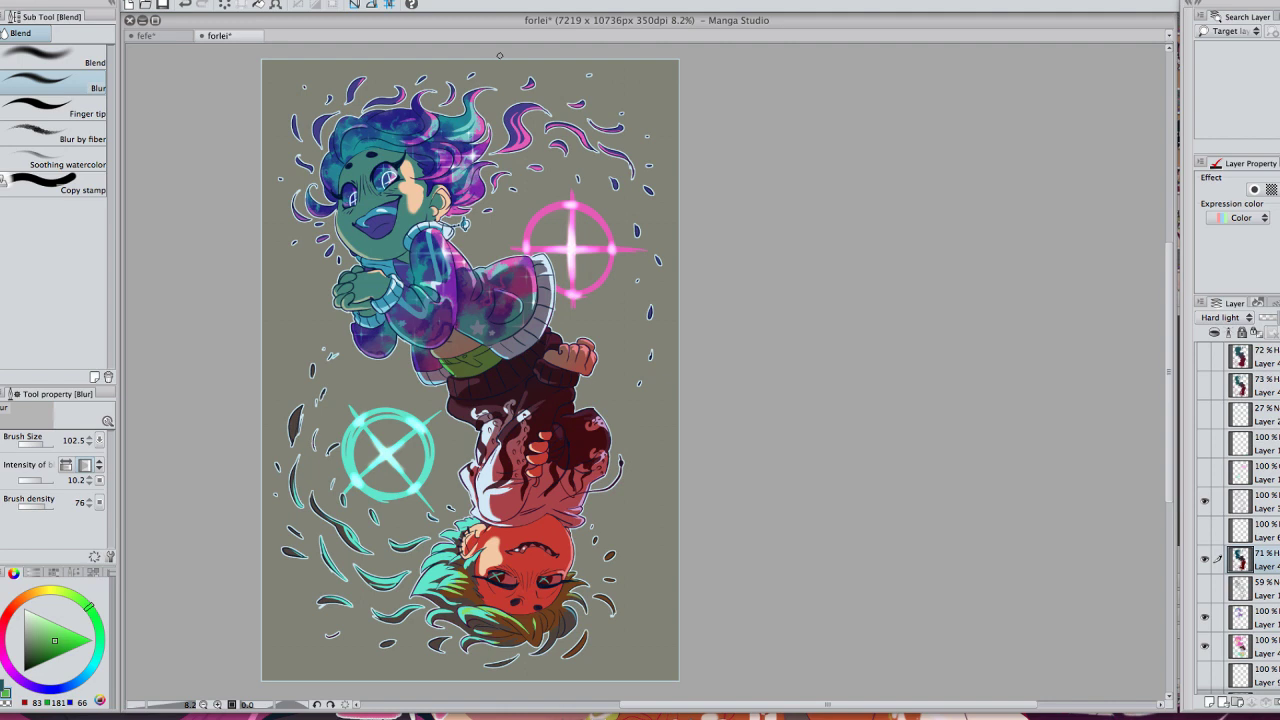
drag(859, 502, 887, 504)
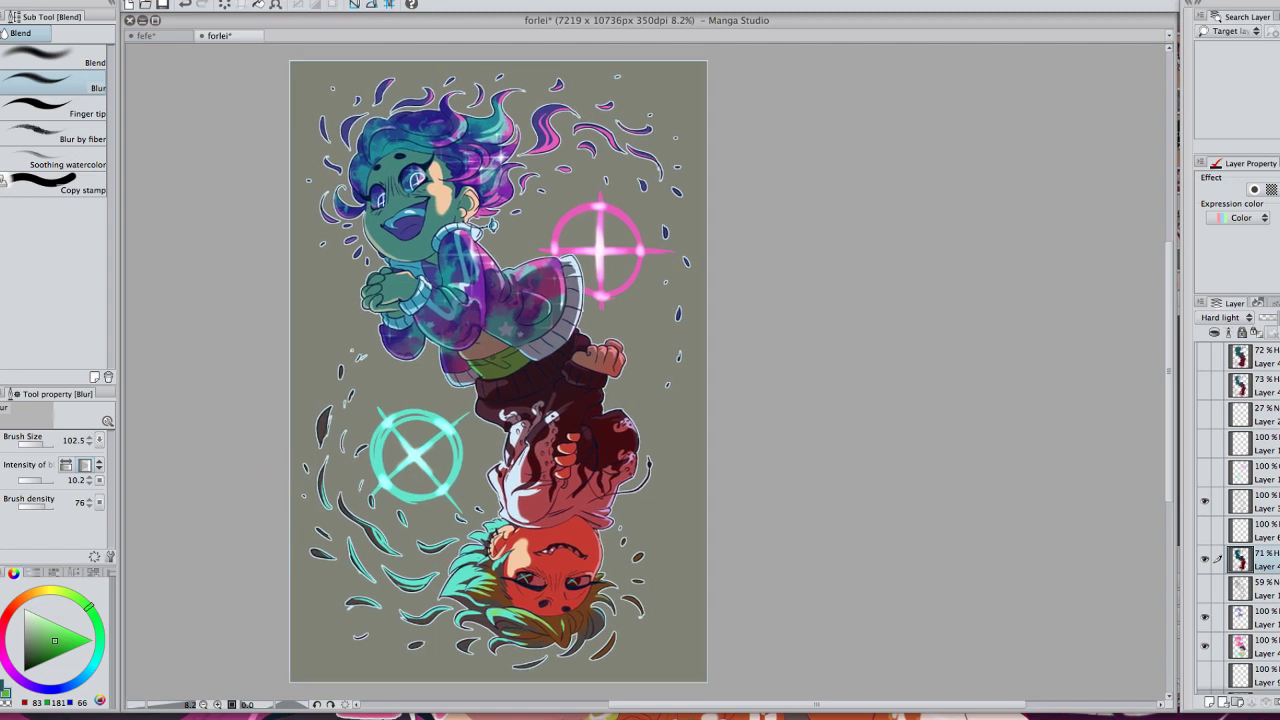